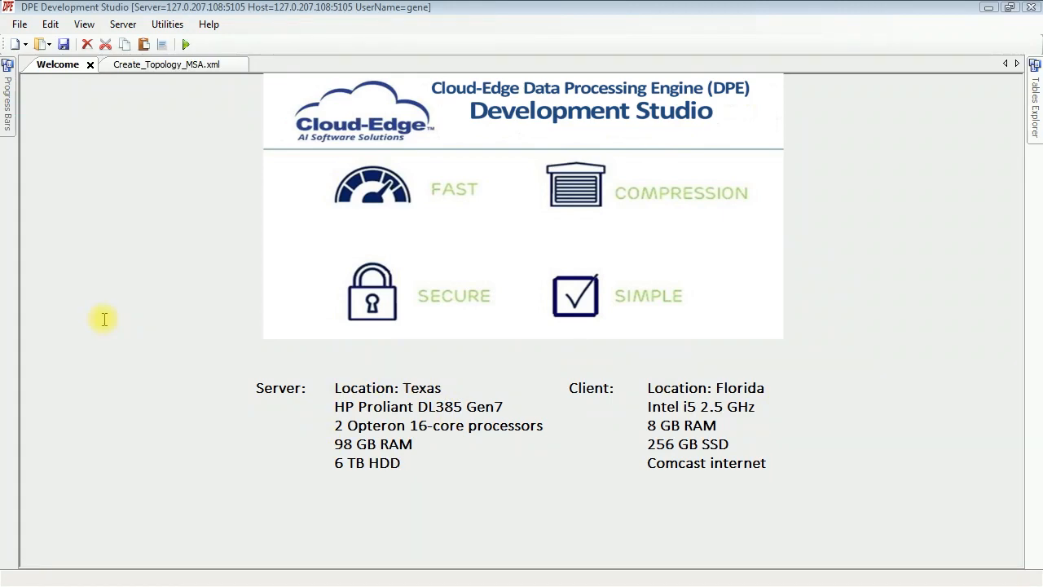
# Open the HCPCS_Reference, Physician_HCPCS_2Yrs and Physician_Reference tables from the Healthcare folder.
pyautogui.click(1034, 106)
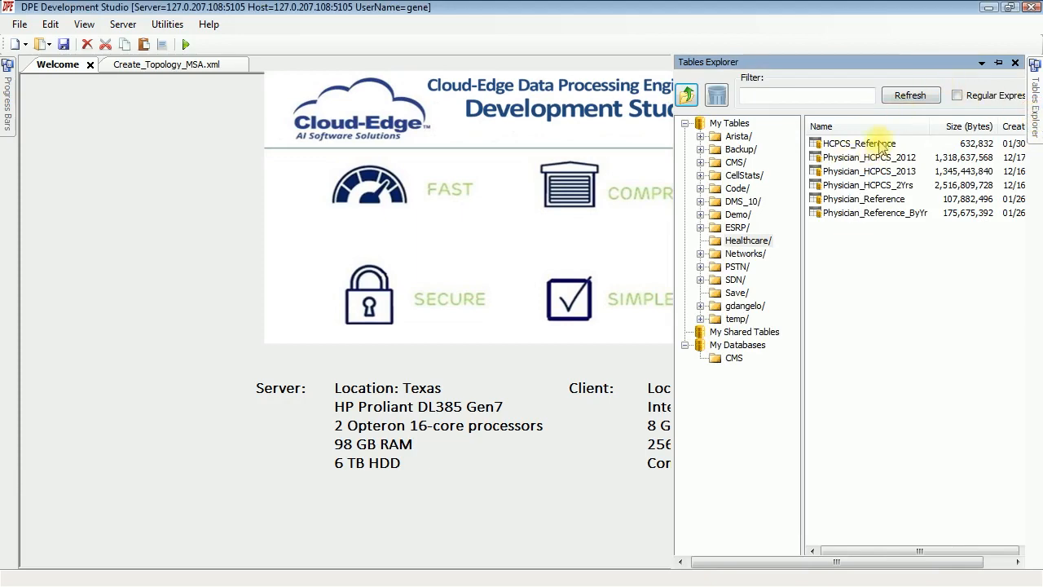
pyautogui.click(880, 146)
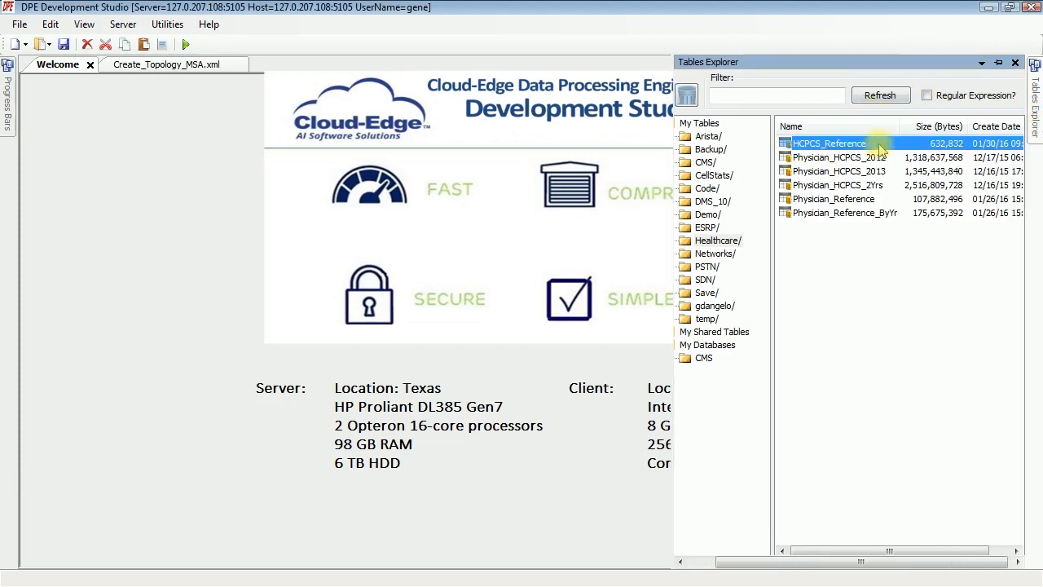
pyautogui.doubleClick(880, 147)
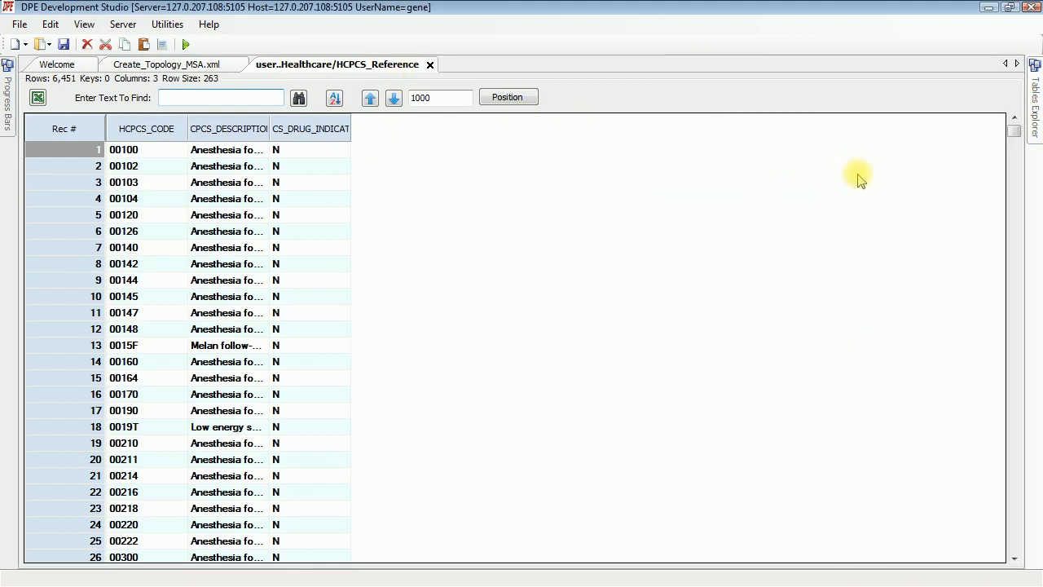
pyautogui.click(1035, 111)
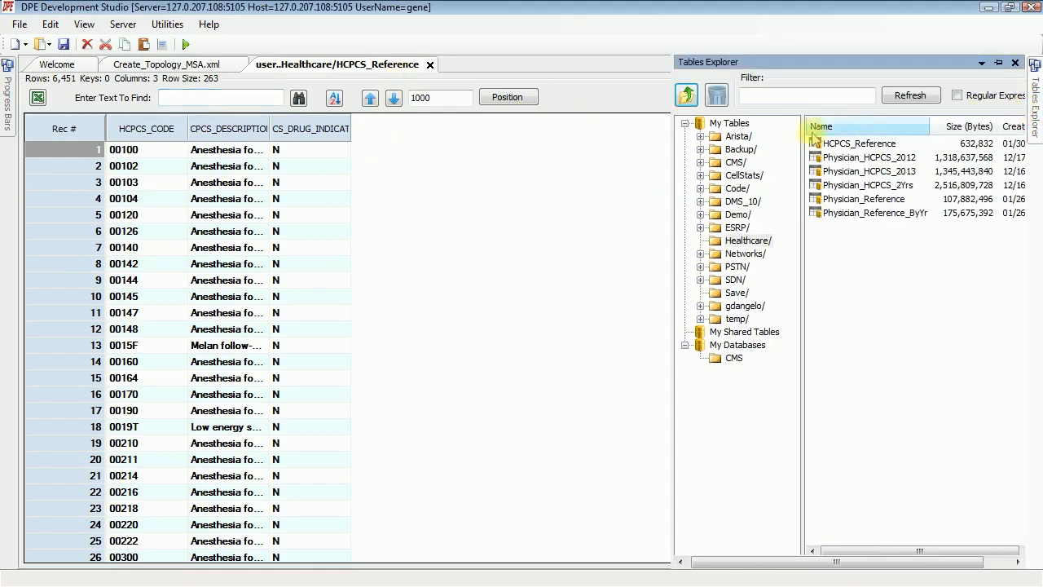
pyautogui.click(885, 188)
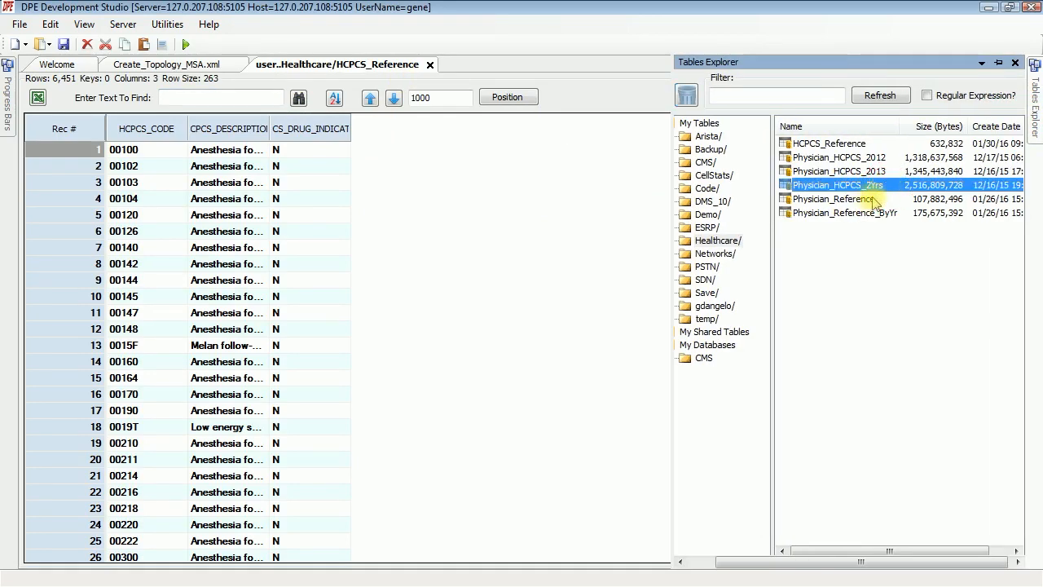
pyautogui.click(871, 201)
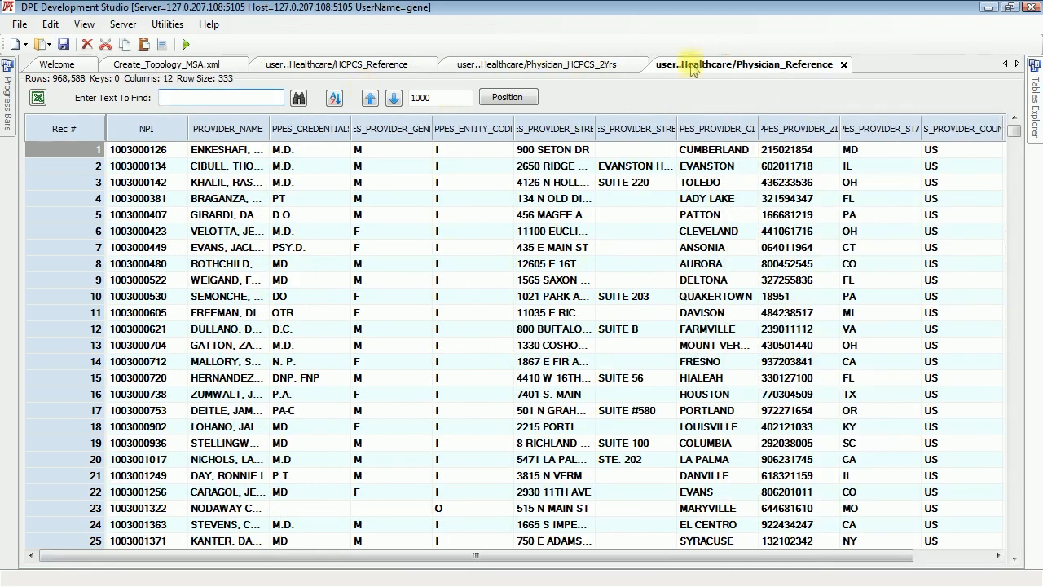
# Detach the Physician_HCPCS_2Yrs table as a floating window, widen and reposition it, and close it.
pyautogui.click(591, 70)
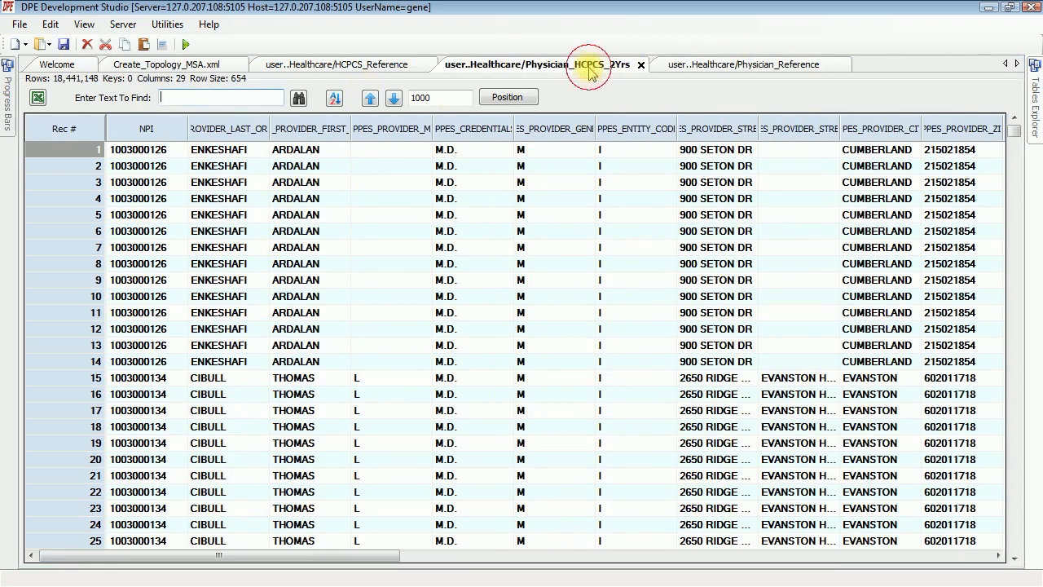
pyautogui.moveTo(610, 68); pyautogui.dragTo(387, 261)
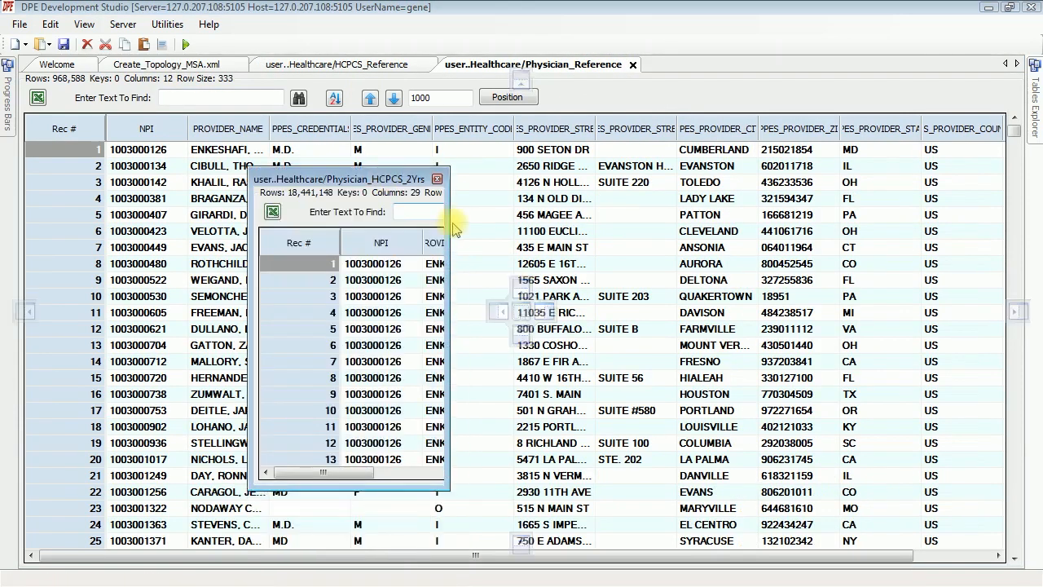
pyautogui.moveTo(454, 217); pyautogui.dragTo(978, 206)
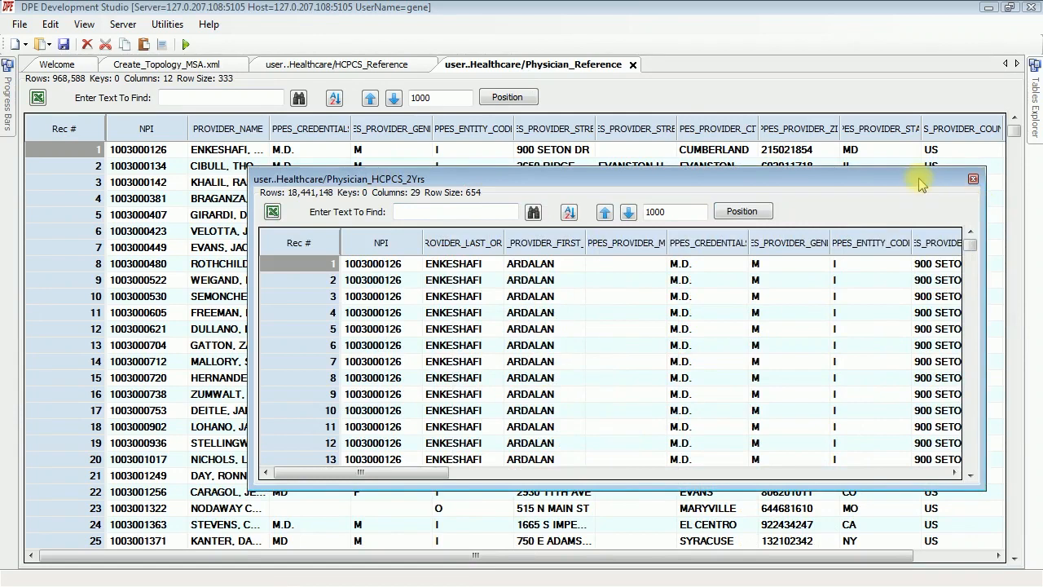
pyautogui.moveTo(918, 180); pyautogui.dragTo(735, 205)
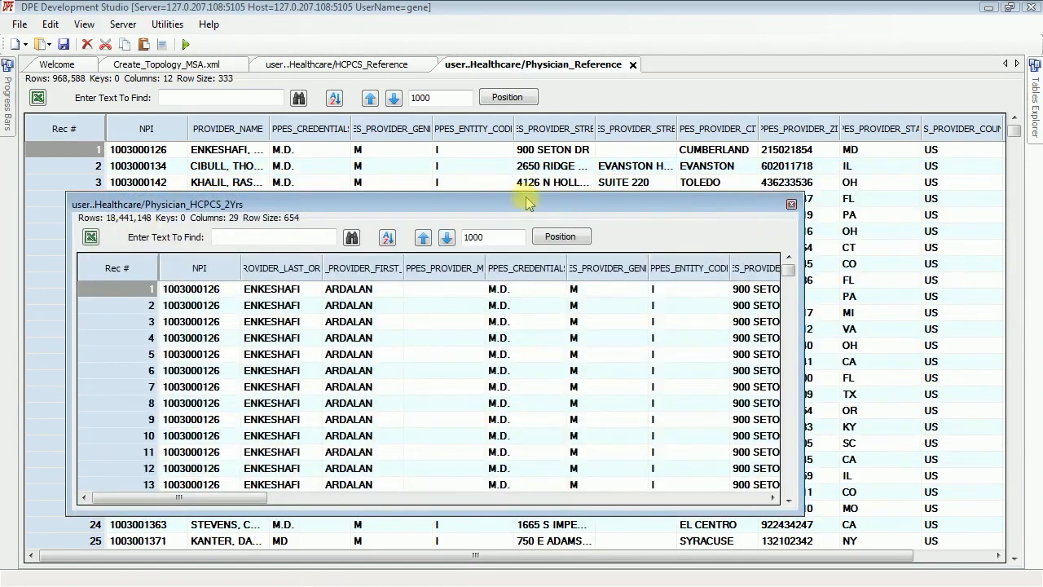
pyautogui.click(792, 205)
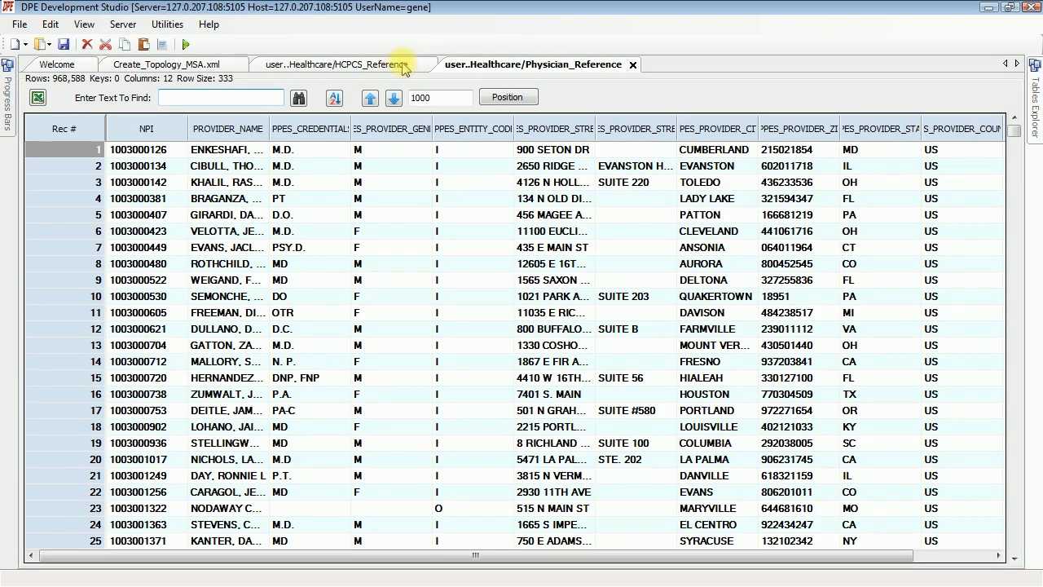
# Hide the Find/Position toolbar of the Physician_Reference table and show it again.
pyautogui.rightClick(547, 283)
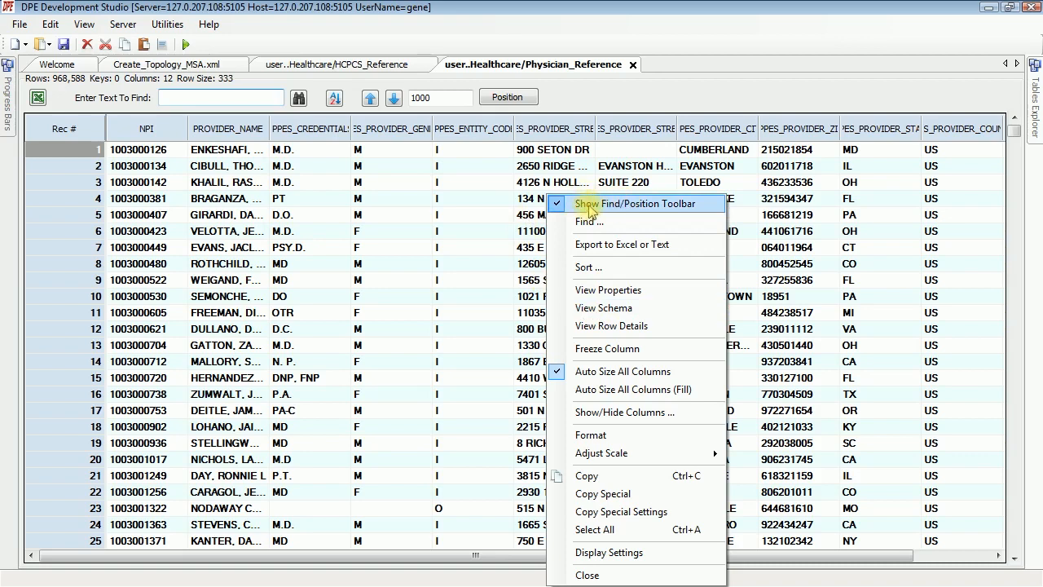
pyautogui.click(662, 209)
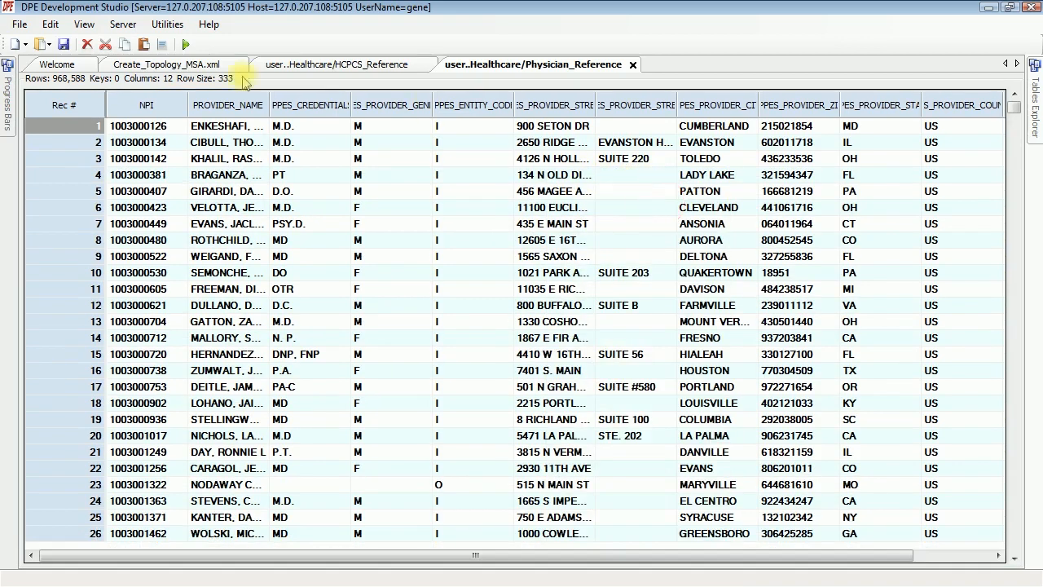
pyautogui.rightClick(454, 153)
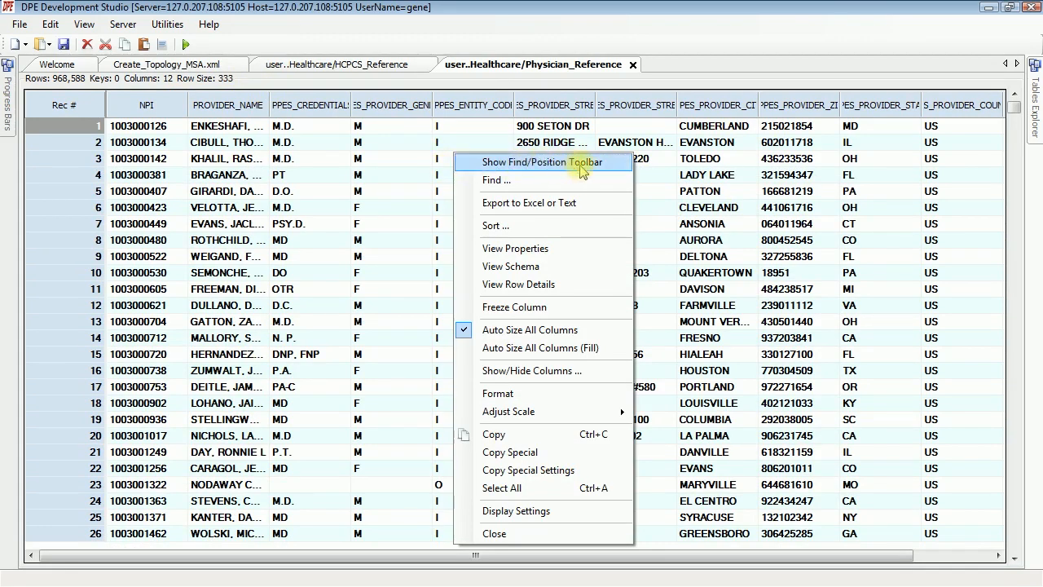
pyautogui.click(582, 162)
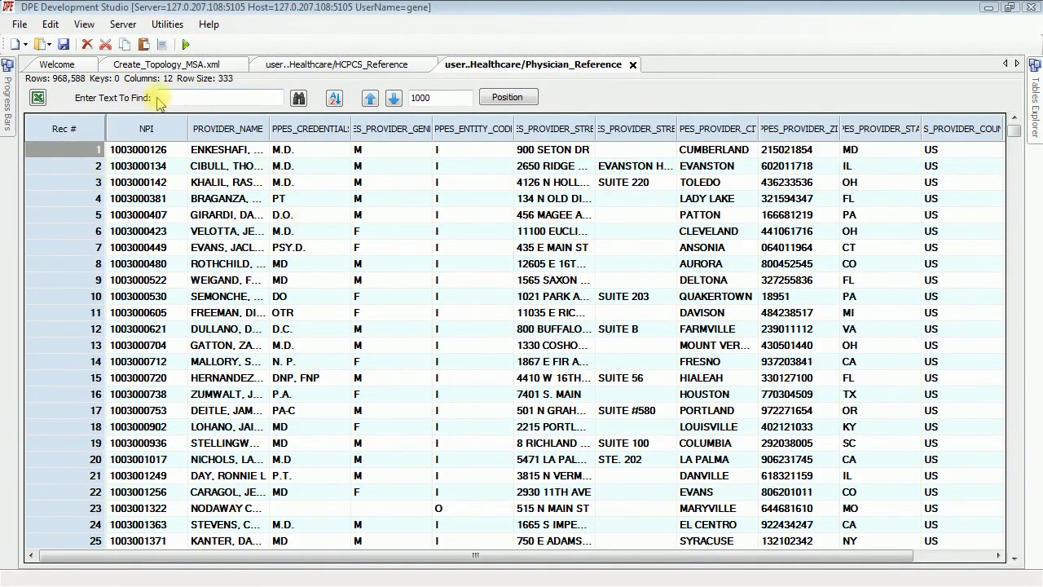
# Find successive occurrences of COLUMBUS in the Physician_Reference table, widening the NPPES_PROVIDER_CITY column to show full city names.
pyautogui.click(186, 96)
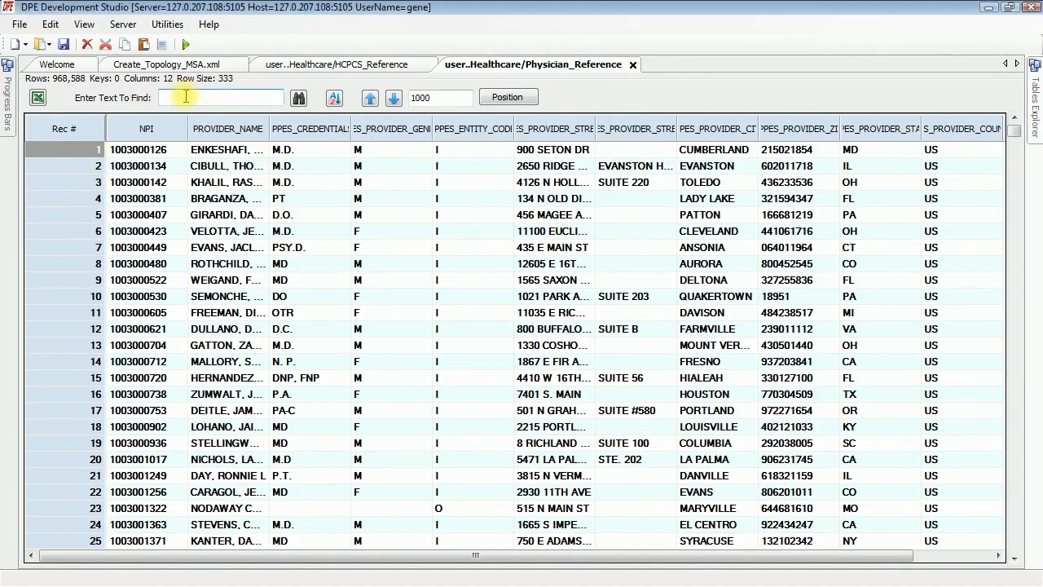
pyautogui.write('COLUMBUS')
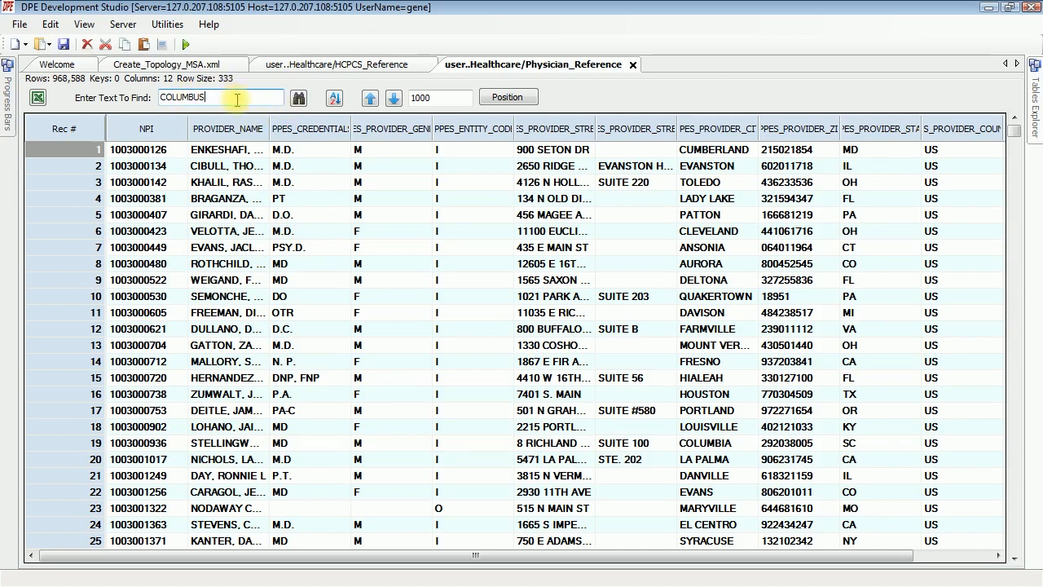
pyautogui.click(299, 98)
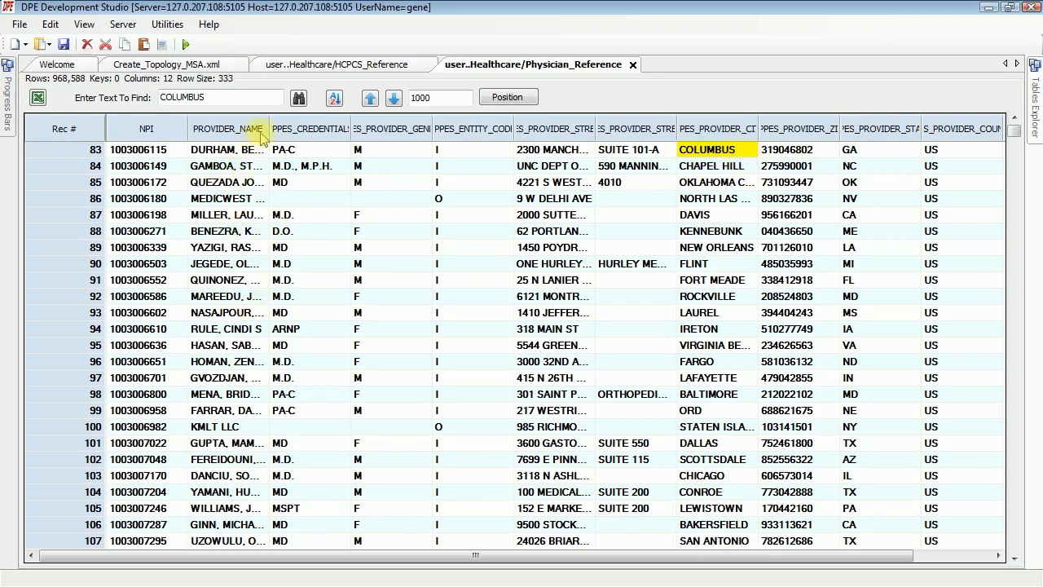
pyautogui.moveTo(757, 129); pyautogui.dragTo(817, 129)
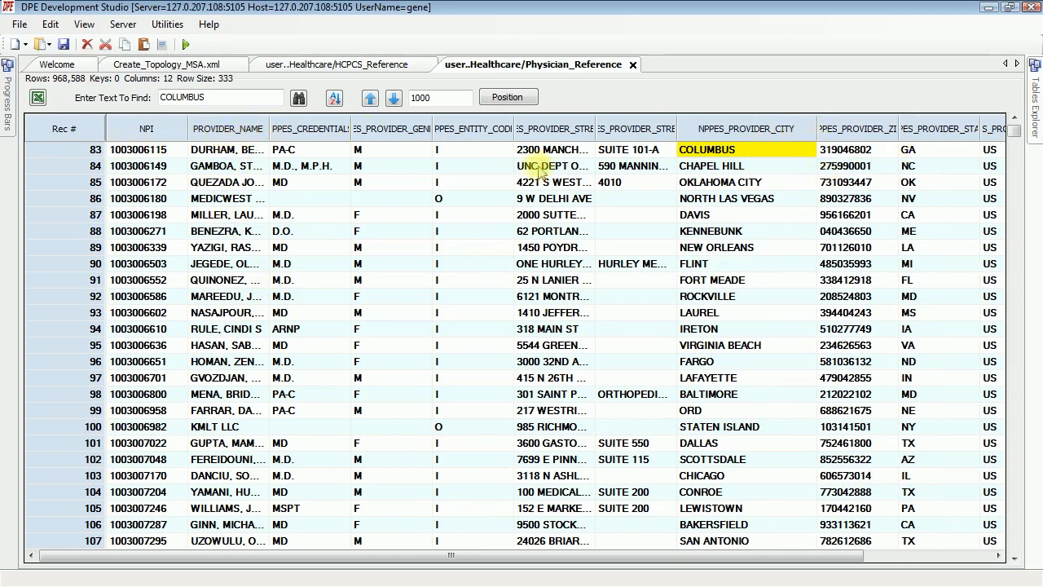
pyautogui.click(299, 98)
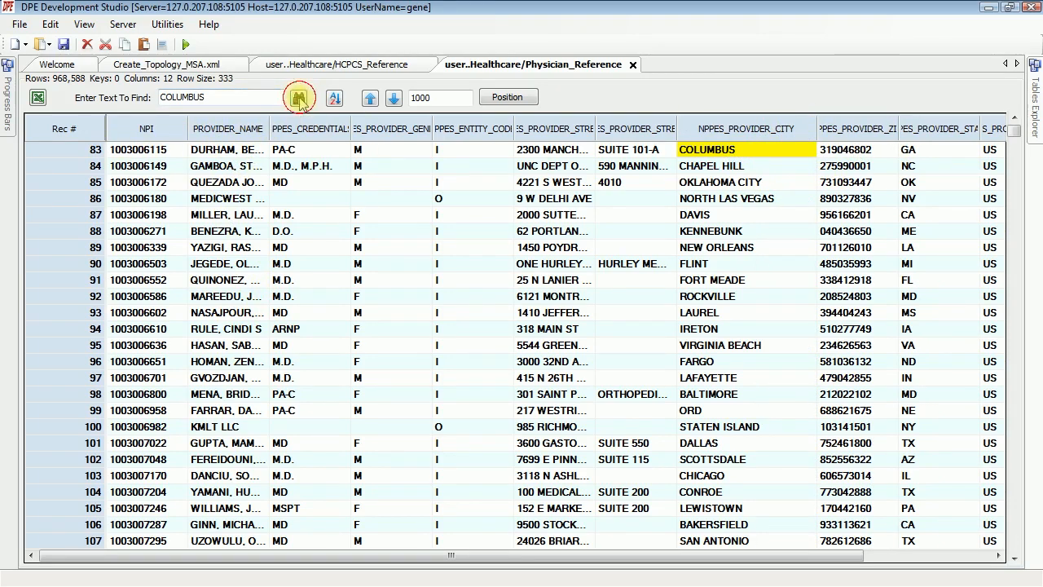
pyautogui.click(299, 98)
pyautogui.click(299, 99)
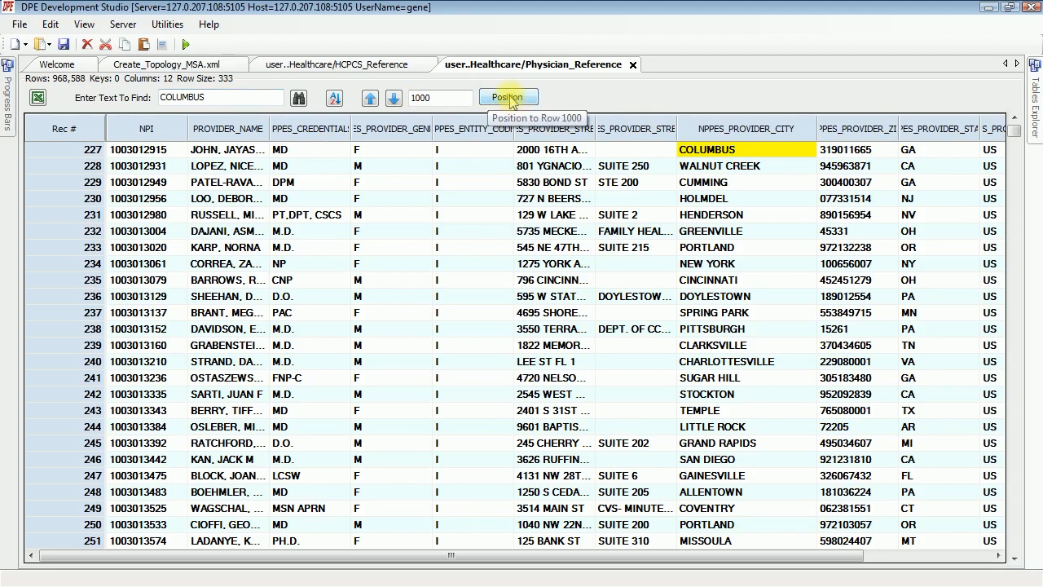
# Position the Physician_Reference table to row 1200 and move down another 1200 rows.
pyautogui.doubleClick(436, 97)
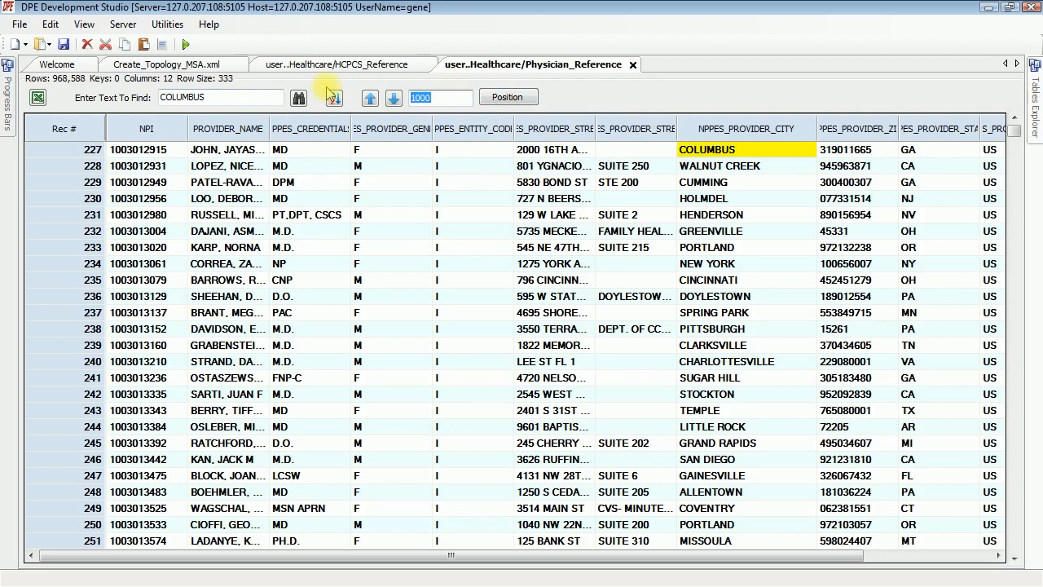
pyautogui.write('1200')
pyautogui.click(520, 97)
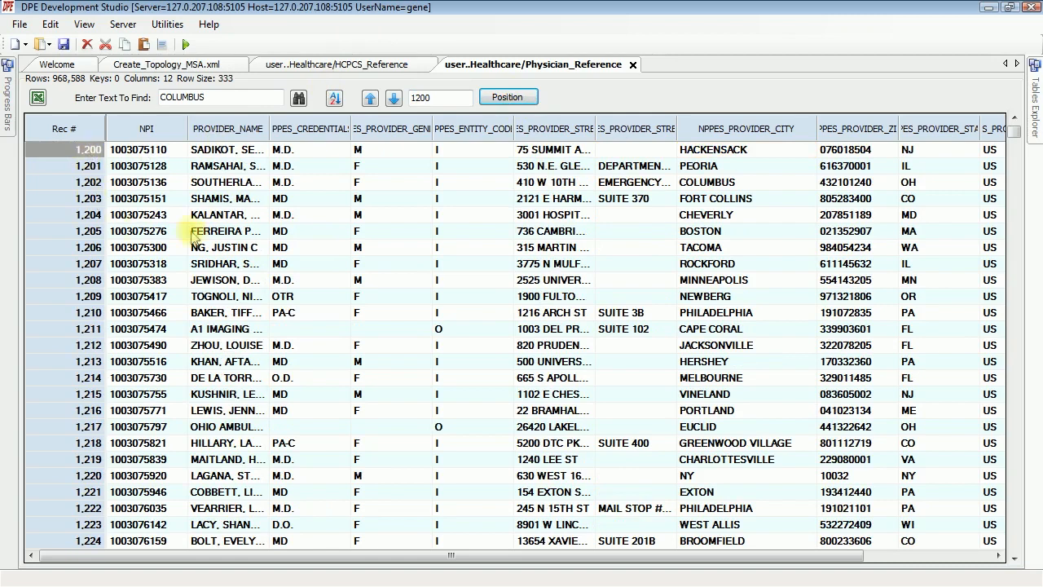
pyautogui.click(395, 99)
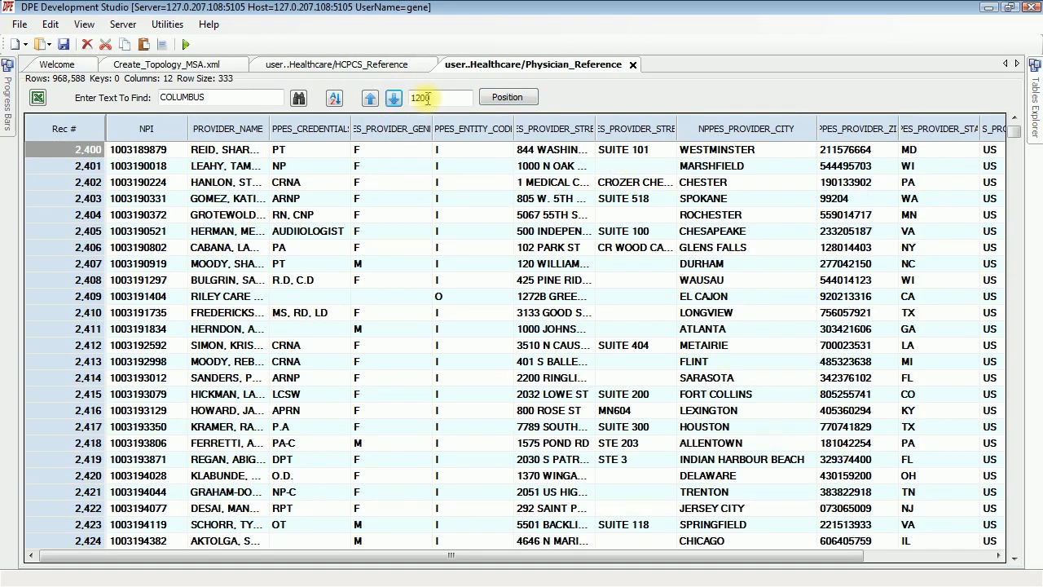
# Set the row increment to 100 and step through the table down and back up by that amount.
pyautogui.moveTo(439, 100); pyautogui.dragTo(397, 102)
pyautogui.write('1')
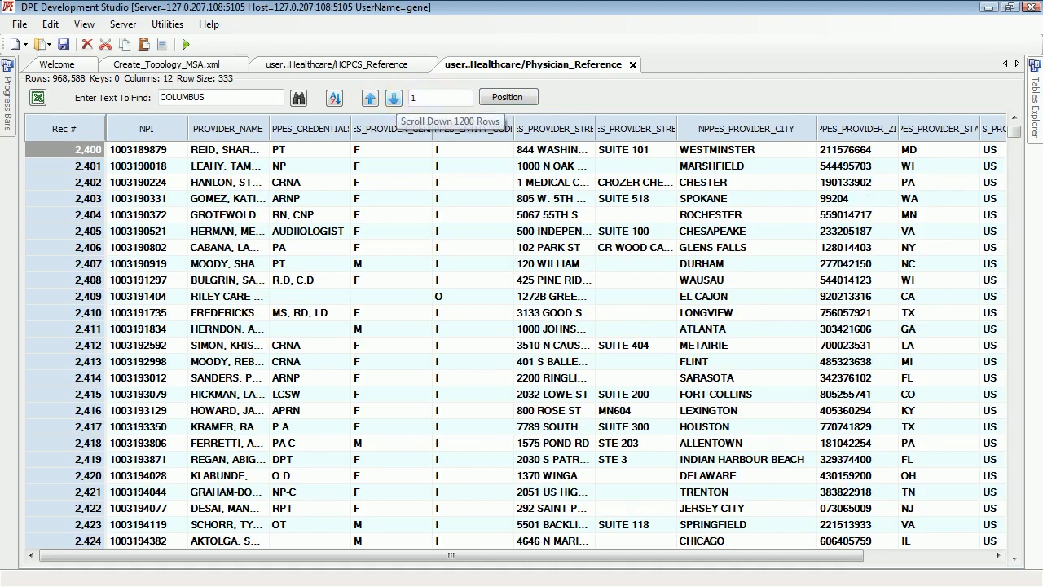
pyautogui.write('00')
pyautogui.click(394, 98)
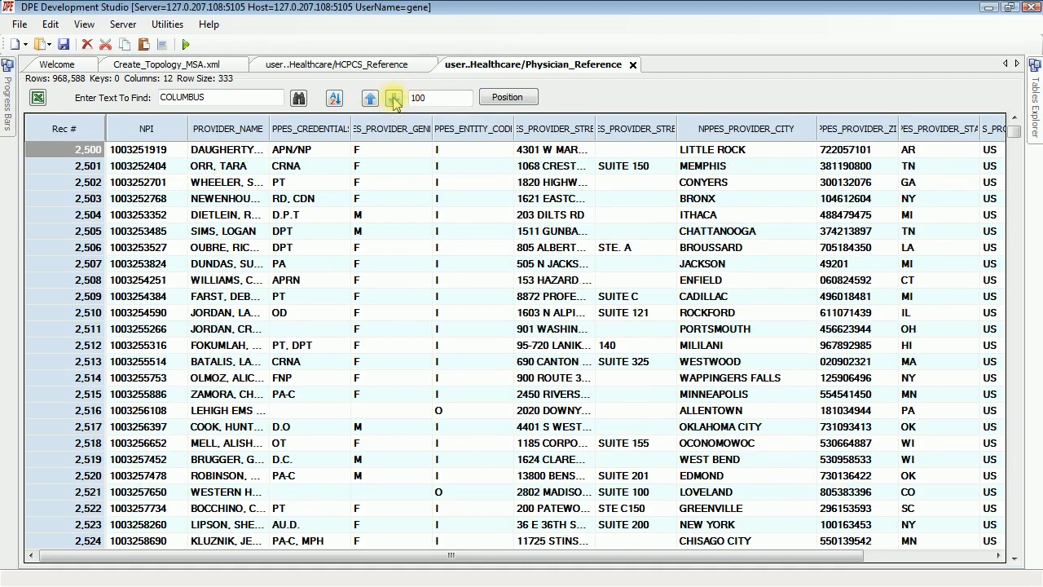
pyautogui.click(393, 99)
pyautogui.click(370, 98)
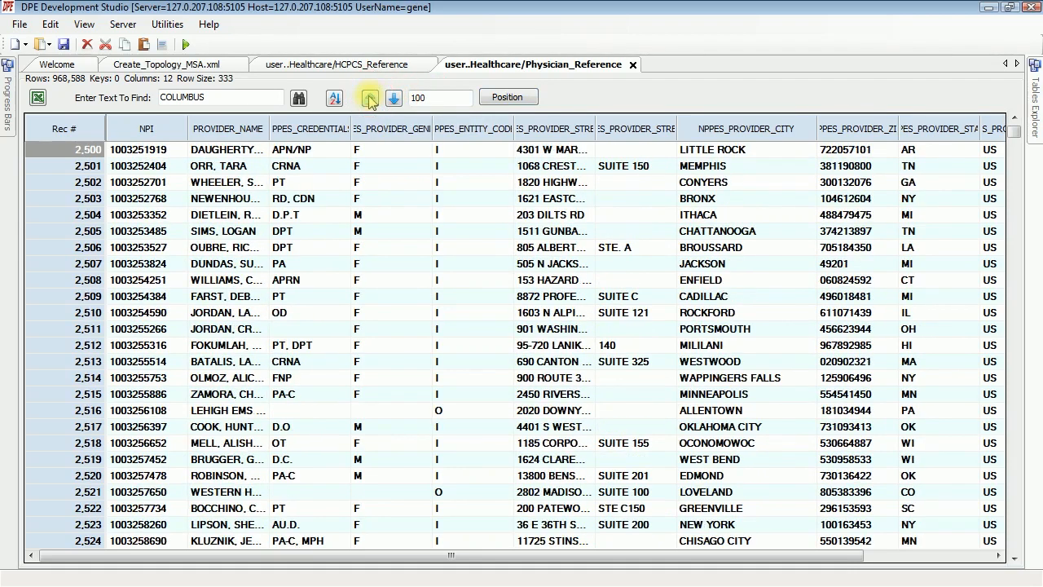
pyautogui.click(370, 98)
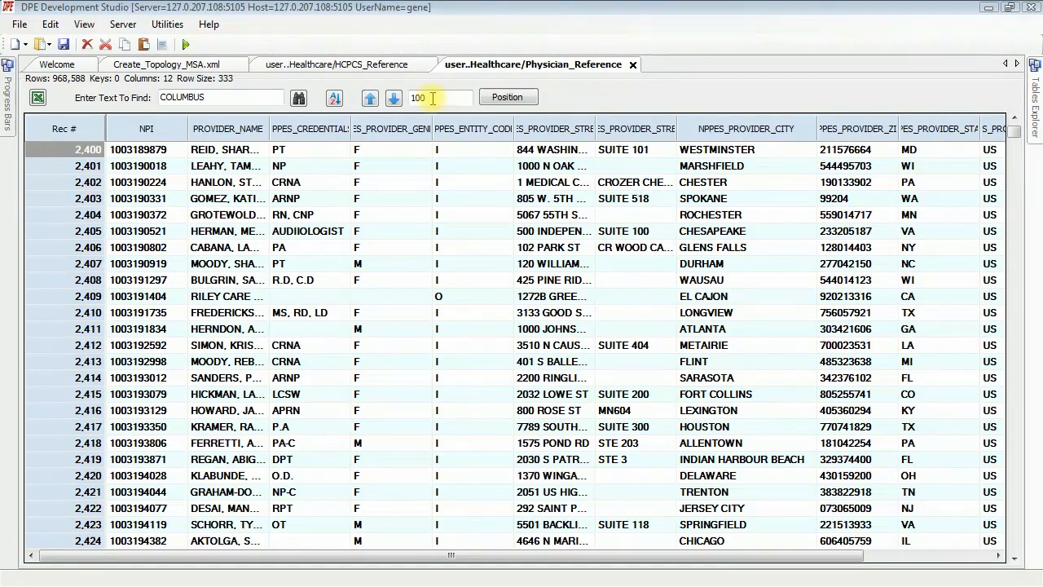
# Set up a sort of the Physician_Reference table with NPPES_PROVIDER_ZIP ascending as first key and NPPES_PROVIDER_STREET1 ascending as second key.
pyautogui.click(333, 102)
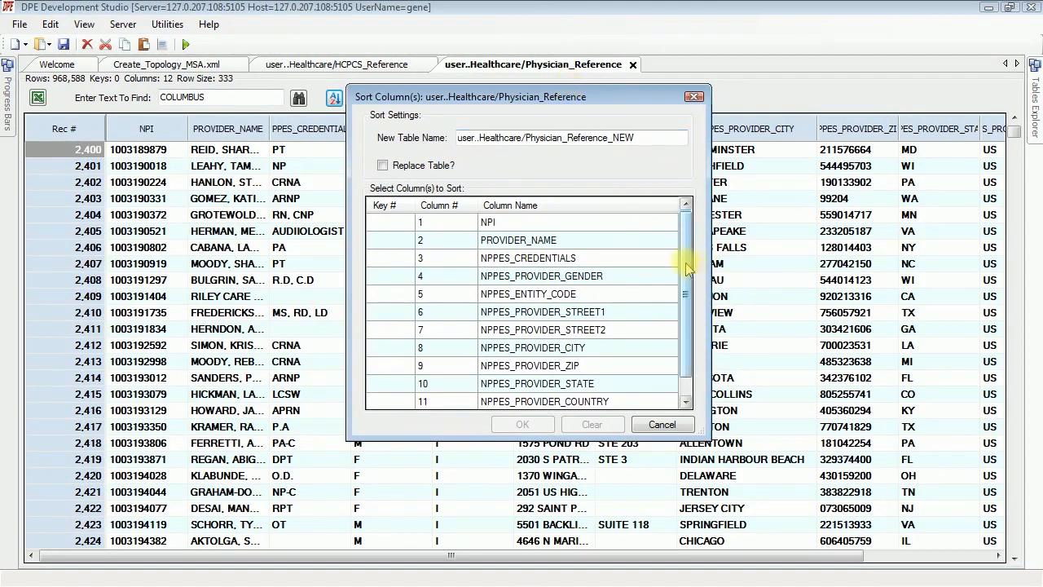
pyautogui.scroll(-1, 685, 277)
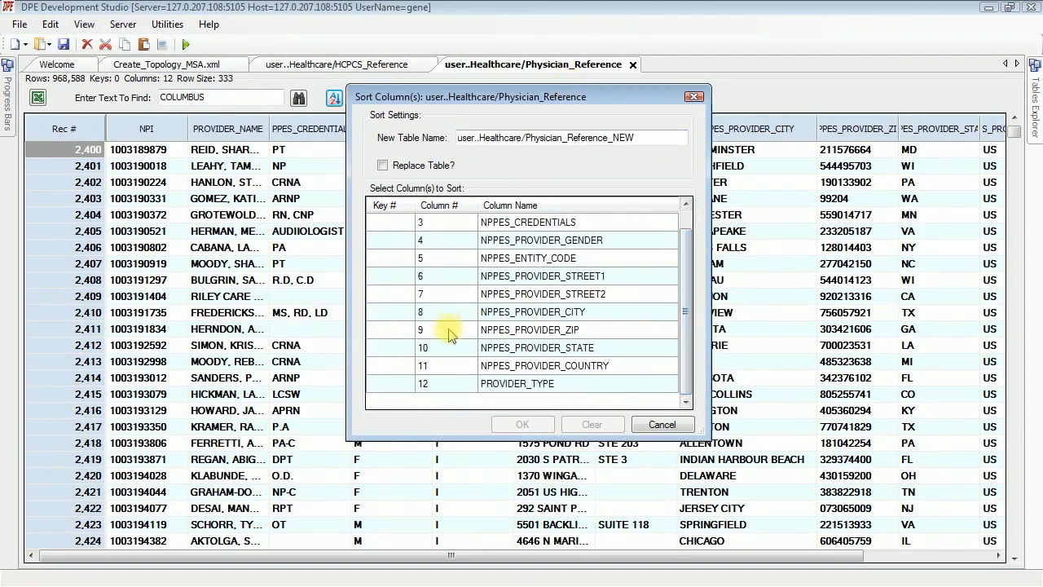
pyautogui.click(388, 341)
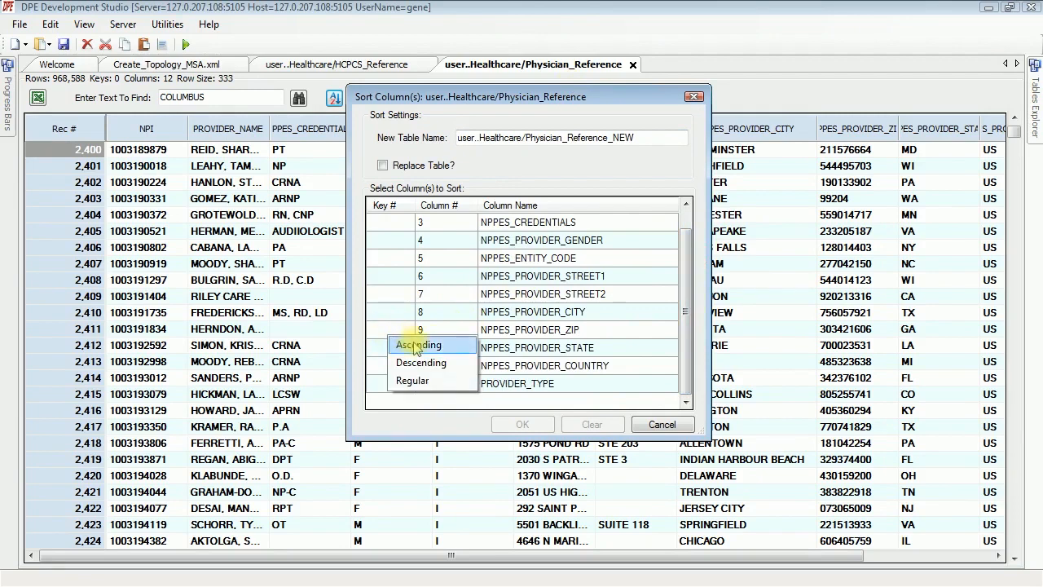
pyautogui.click(416, 345)
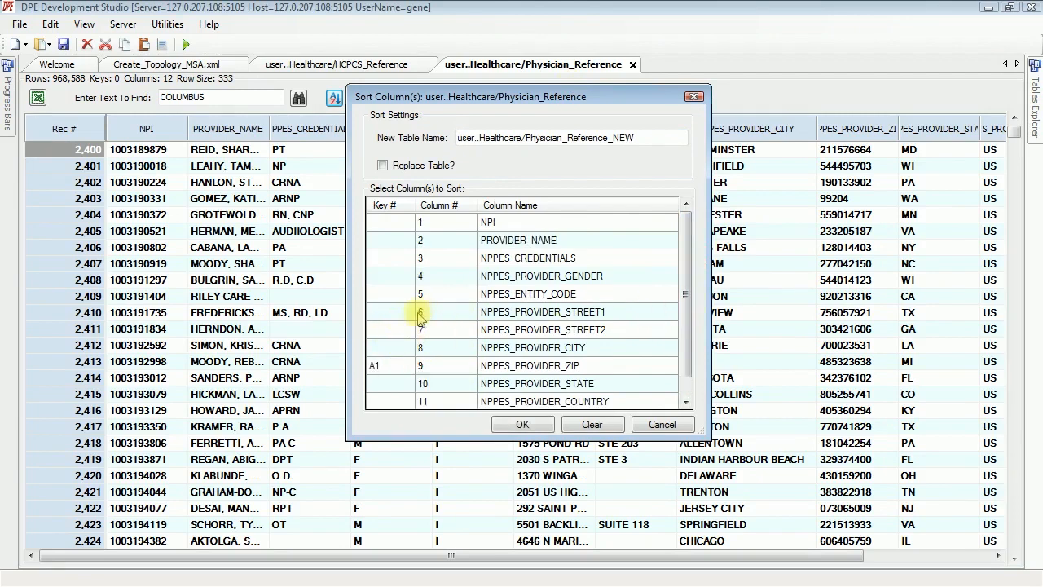
pyautogui.click(383, 314)
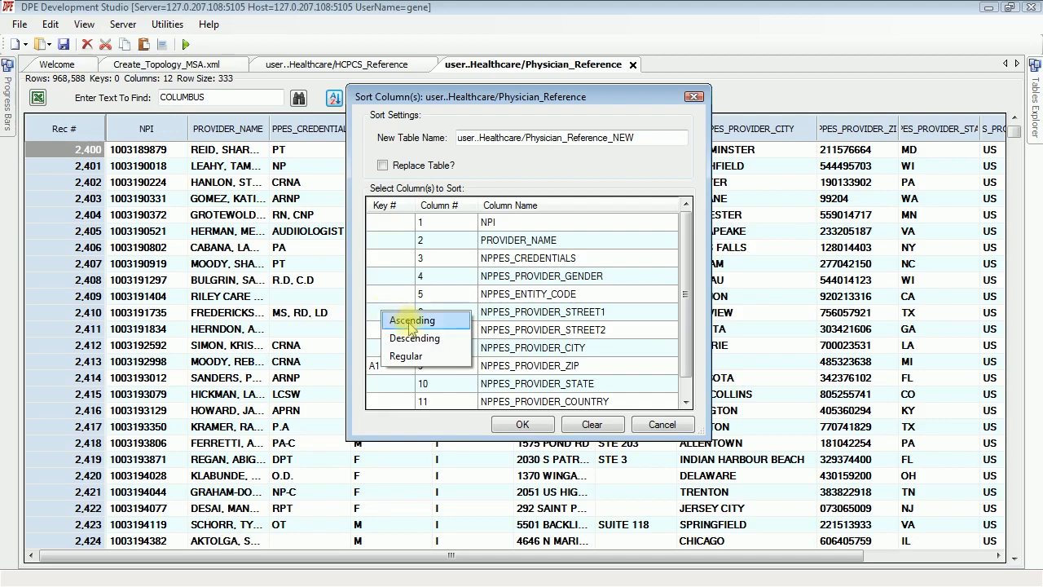
pyautogui.click(412, 321)
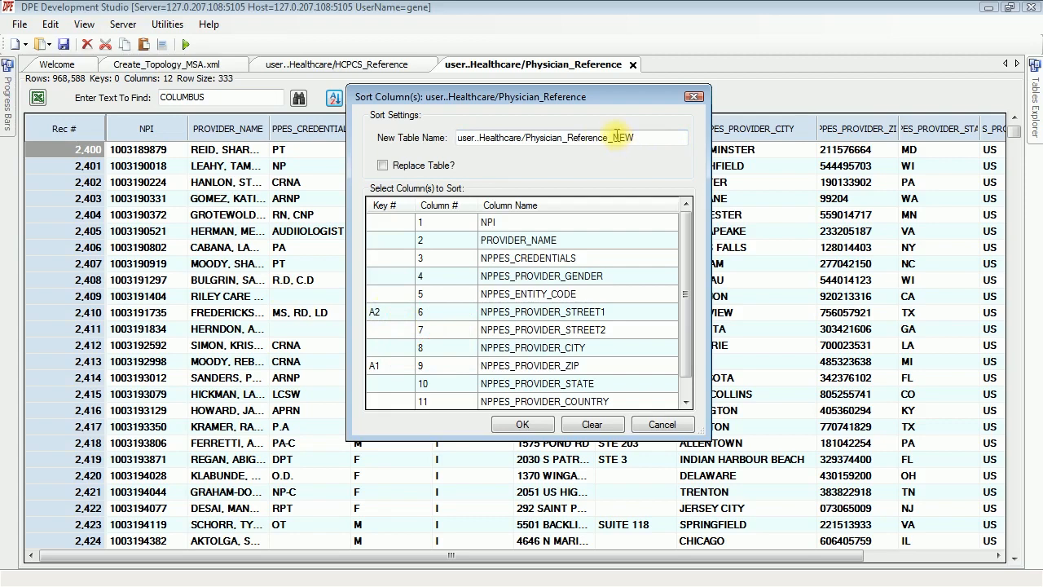
# Name the sort output user..Healthcare/Physician_Reference_Zip, leaving table replacement off, and run the sort.
pyautogui.click(383, 166)
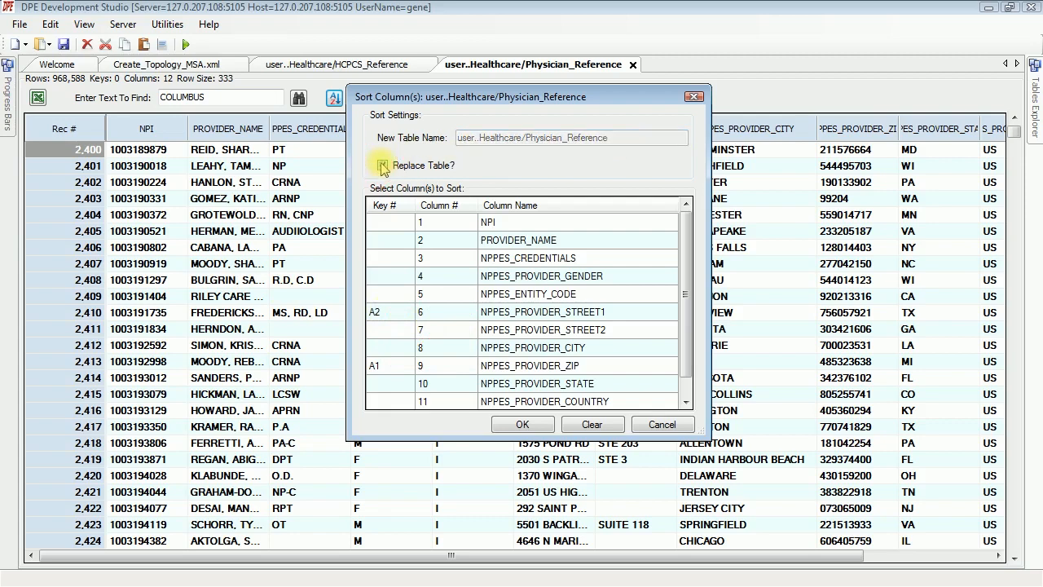
pyautogui.click(384, 167)
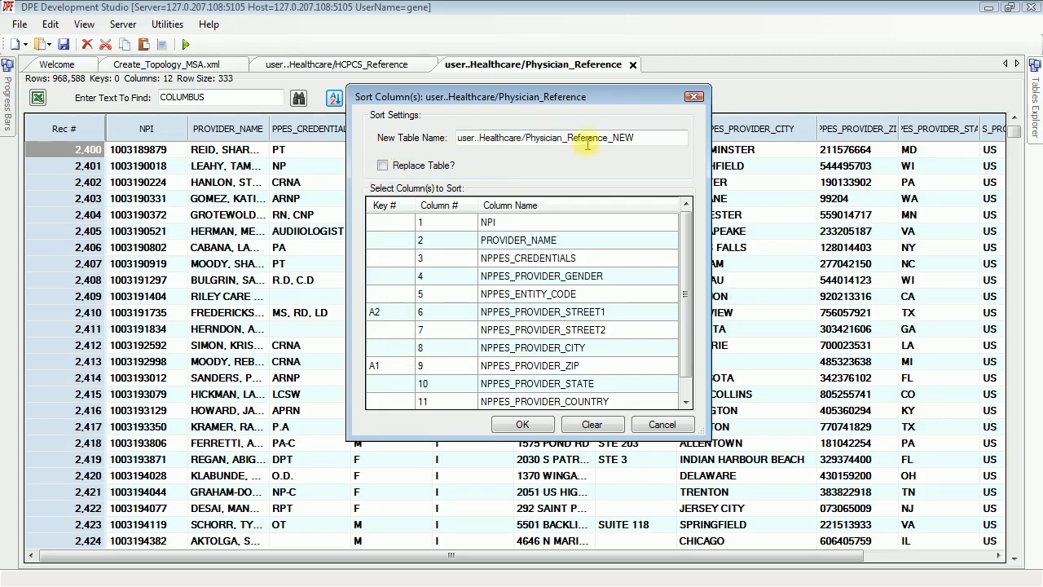
pyautogui.doubleClick(617, 136)
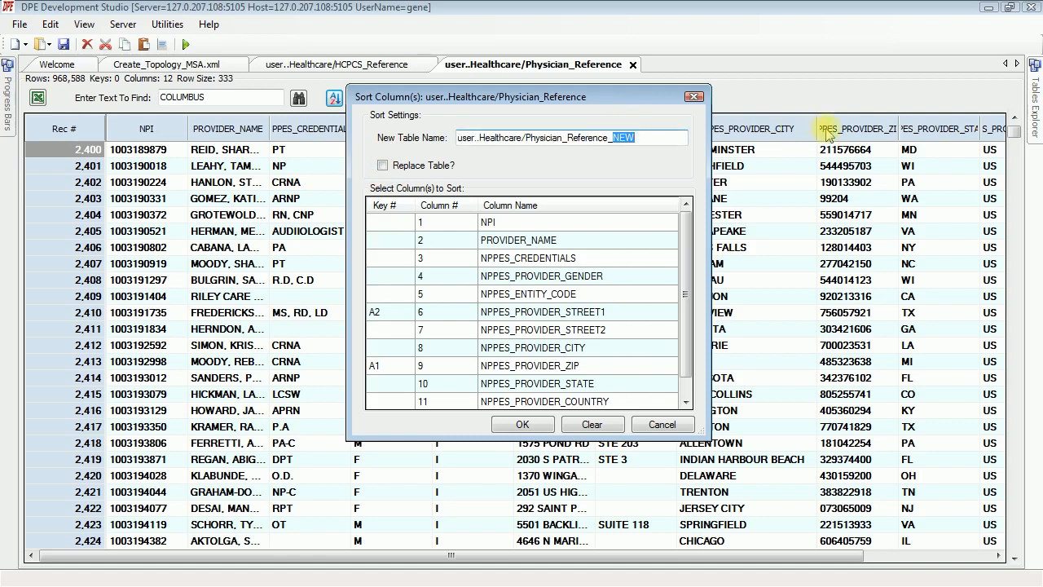
pyautogui.write('Zip')
pyautogui.click(523, 424)
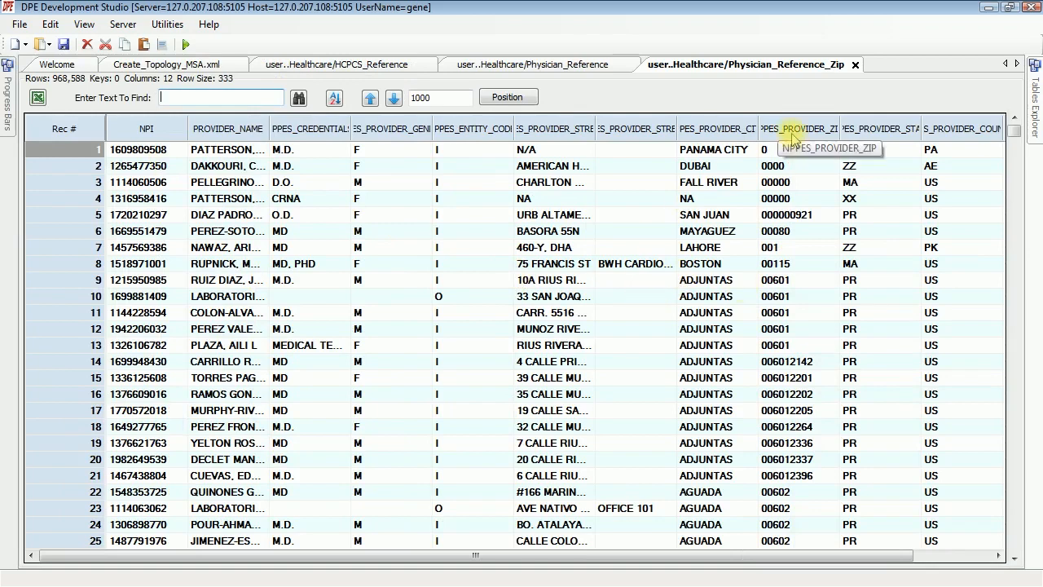
# Browse the ZIP and street order deep inside the sorted Physician_Reference_Zip table and close it.
pyautogui.moveTo(1014, 130); pyautogui.dragTo(1015, 176)
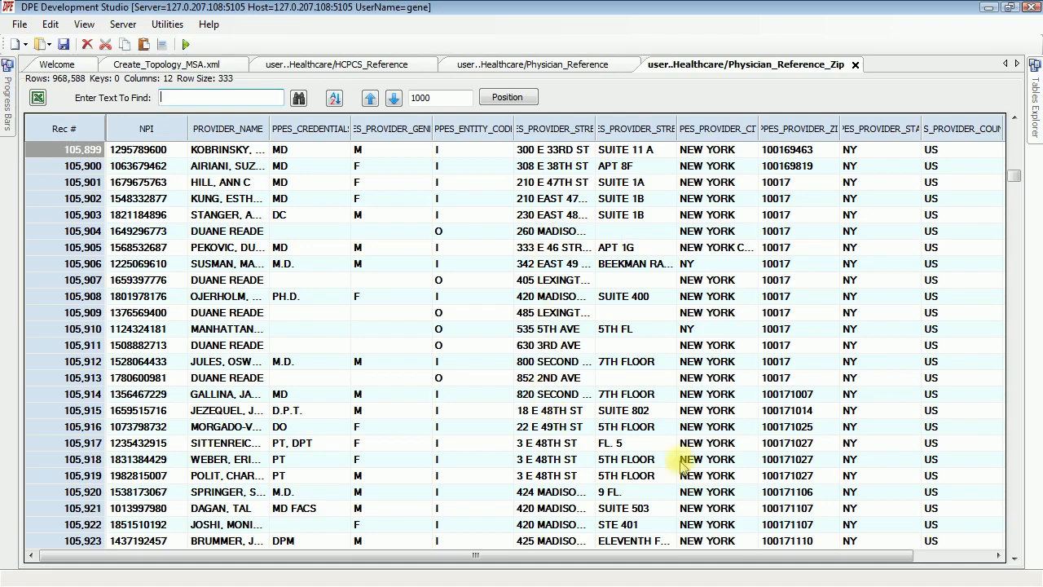
pyautogui.scroll(-20, 1016, 505)
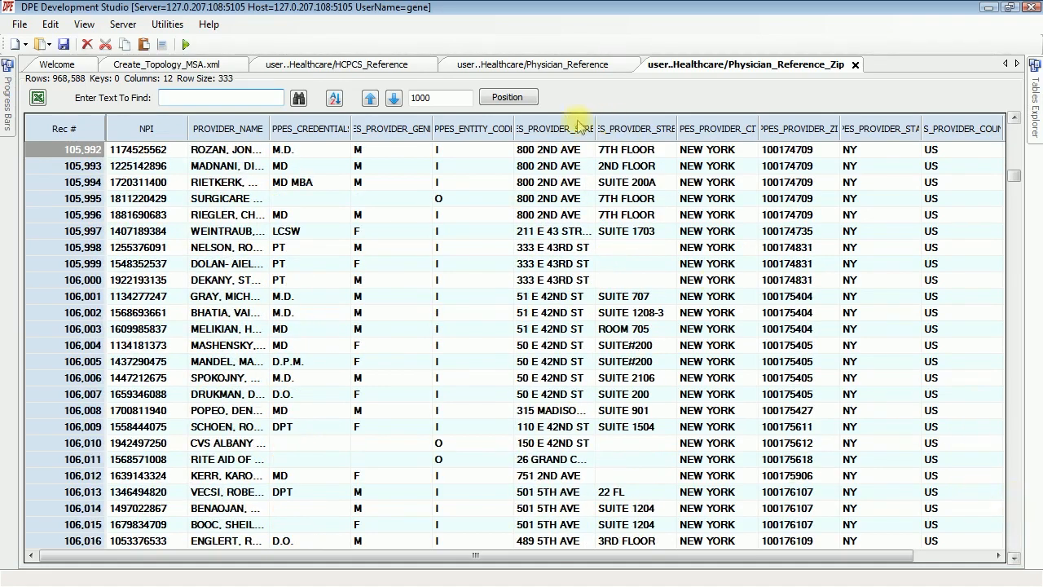
pyautogui.click(855, 64)
# Create the find filter {NPPES_PROVIDER_CITY} has "BEACH" for the Physician_Reference table and accept it.
pyautogui.rightClick(473, 194)
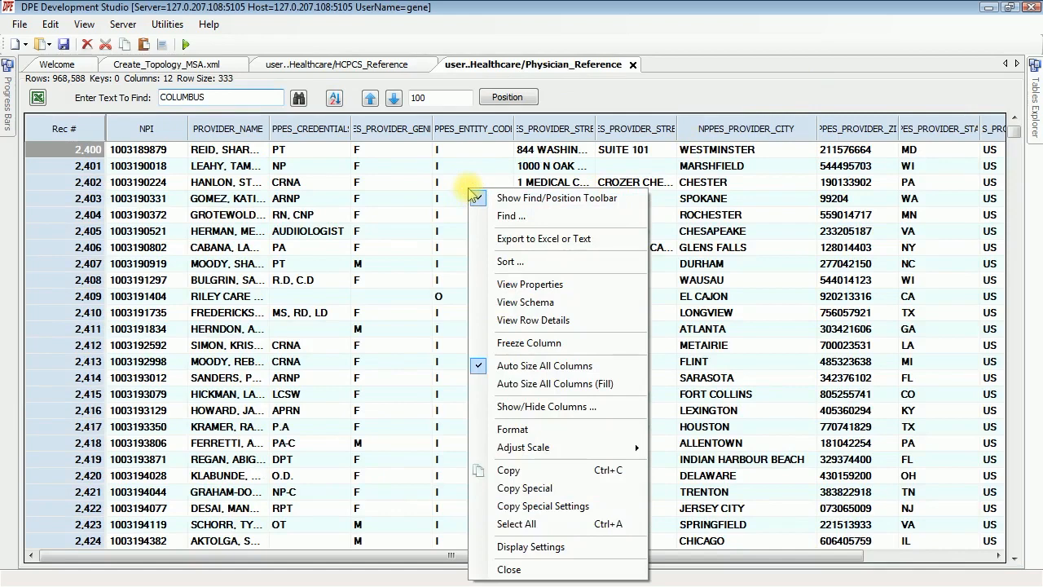
pyautogui.click(538, 222)
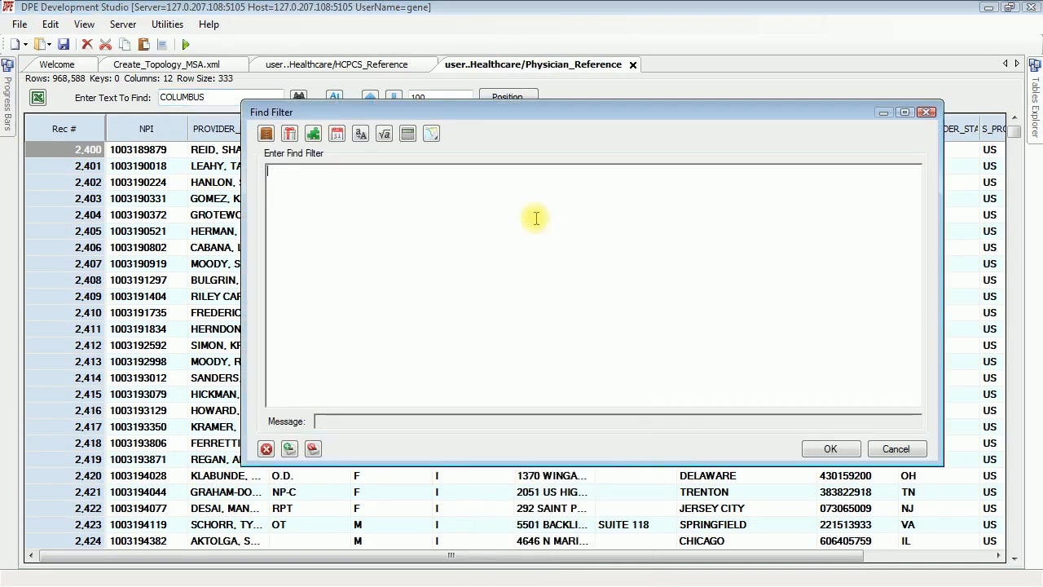
pyautogui.moveTo(640, 110); pyautogui.dragTo(535, 147)
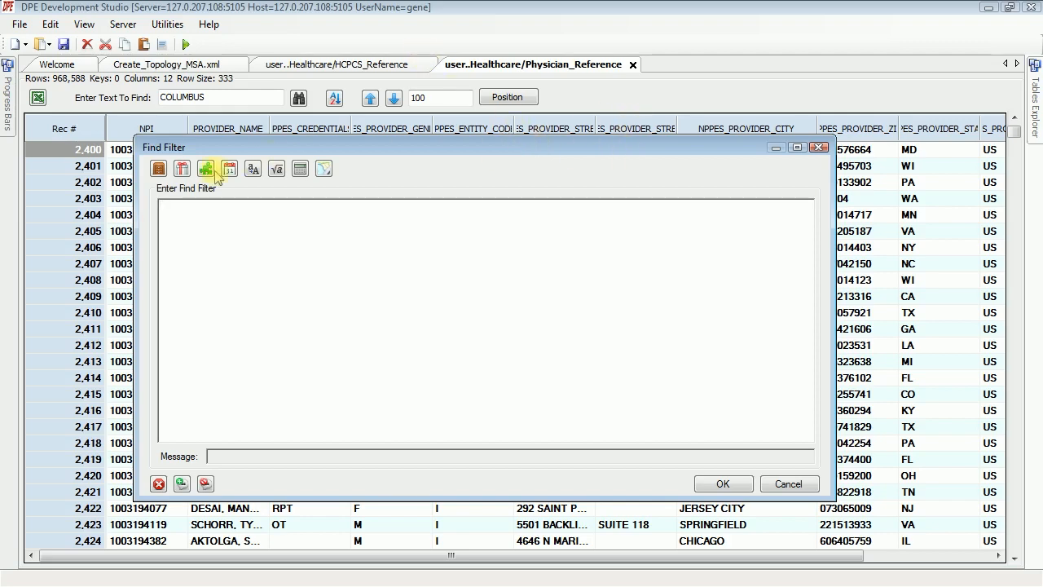
pyautogui.click(158, 168)
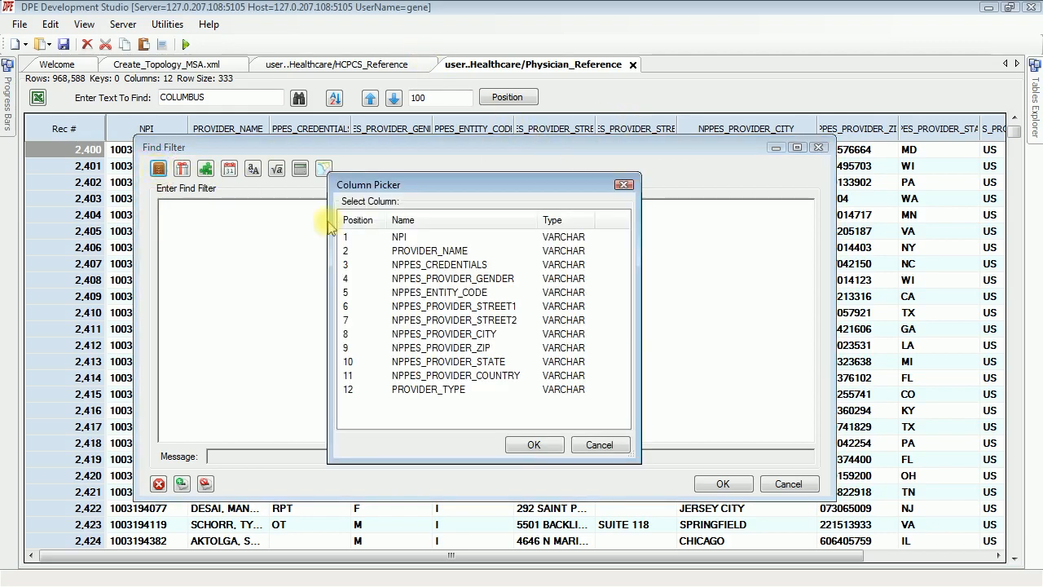
pyautogui.doubleClick(489, 333)
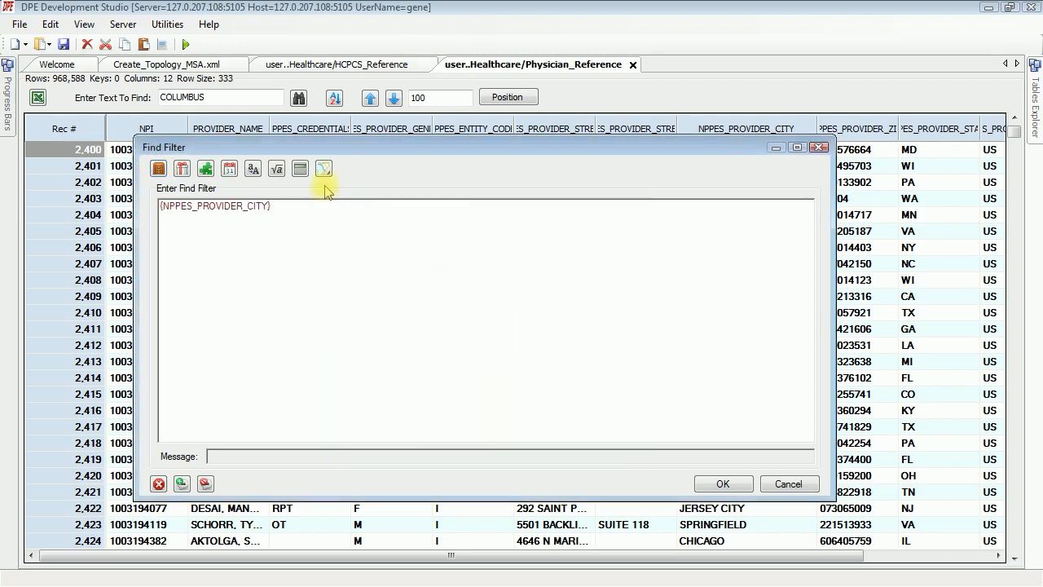
pyautogui.write('has "BEAC')
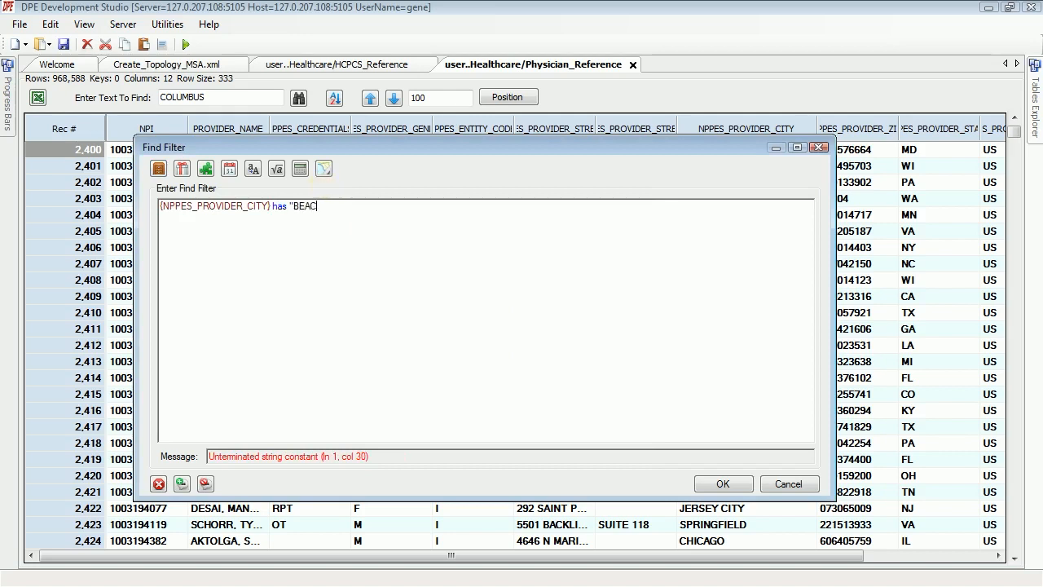
pyautogui.write('H"')
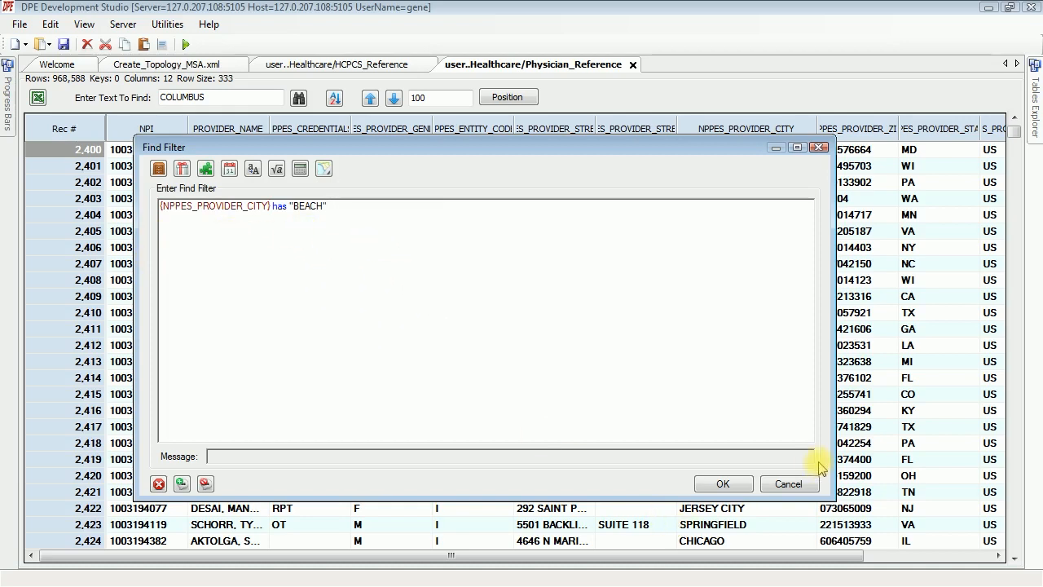
pyautogui.click(725, 484)
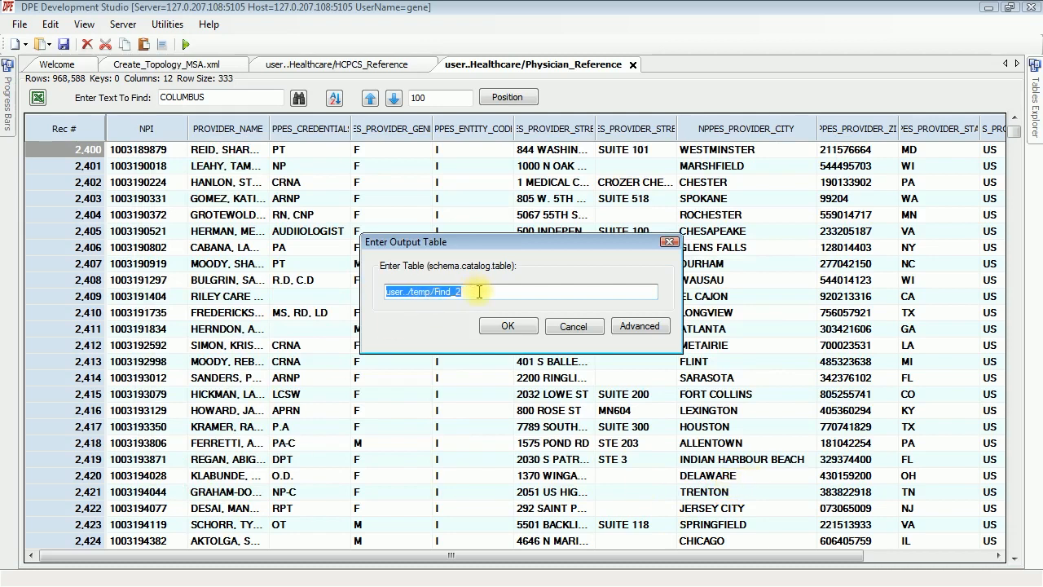
# Send the find results to the output table user../temp/Find_Beaches.
pyautogui.moveTo(479, 291)
pyautogui.mouseDown()
pyautogui.moveTo(458, 295)
pyautogui.moveTo(472, 293)
pyautogui.mouseUp()
pyautogui.click(466, 293)
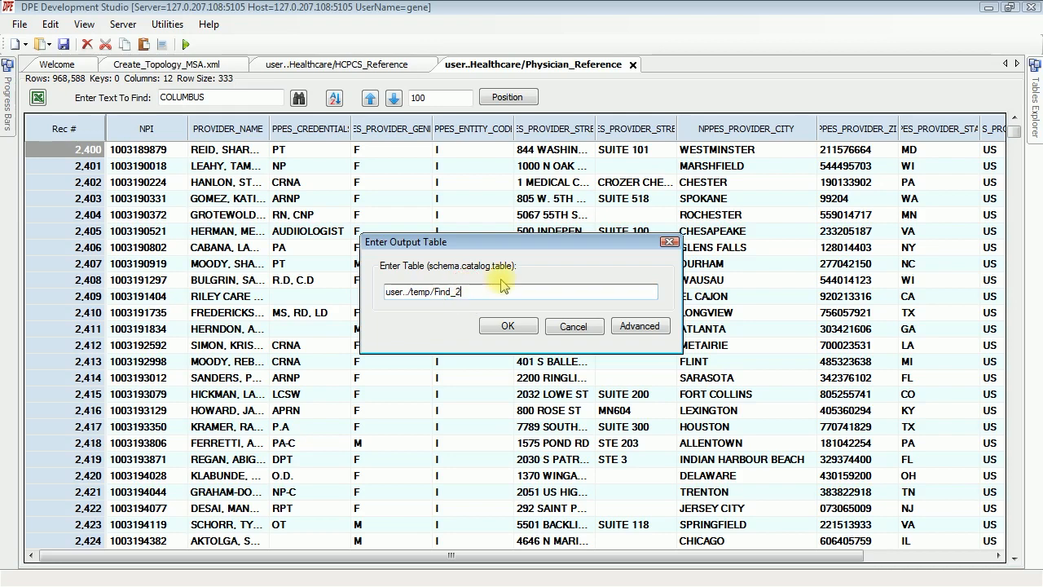
pyautogui.write('Beaches')
pyautogui.click(506, 326)
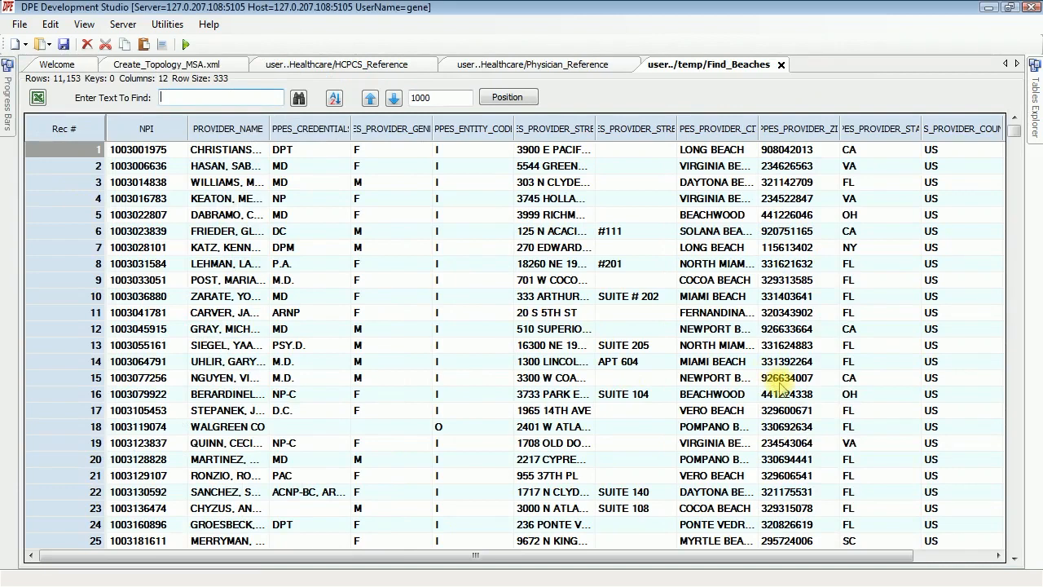
# Widen the NPPES_PROVIDER_CITY column of the Find_Beaches table to read full city names and close the table.
pyautogui.moveTo(759, 128); pyautogui.dragTo(815, 128)
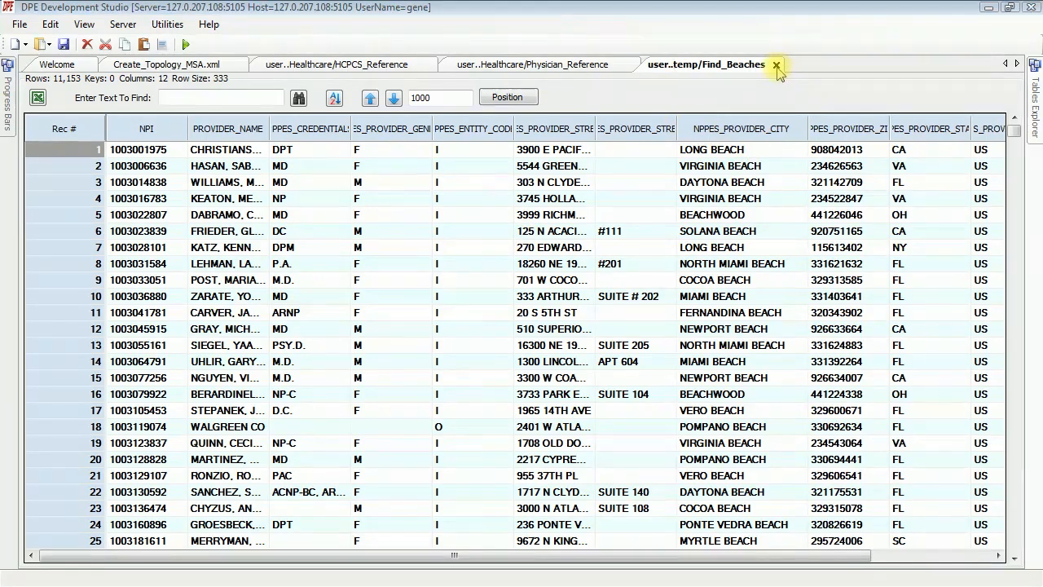
pyautogui.click(777, 65)
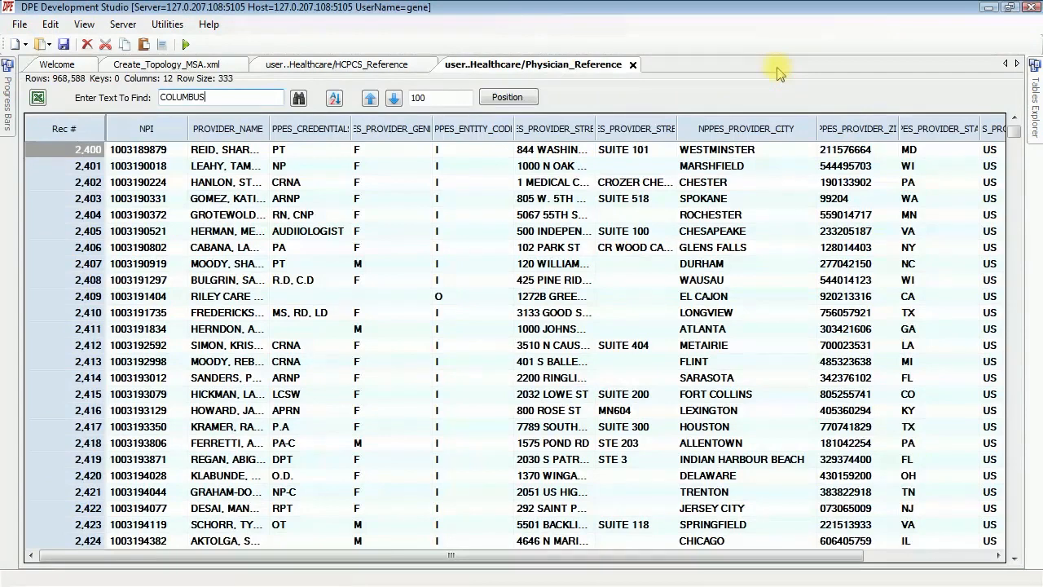
# Check the available export column delimiters in the preferences and close them without making changes.
pyautogui.rightClick(575, 212)
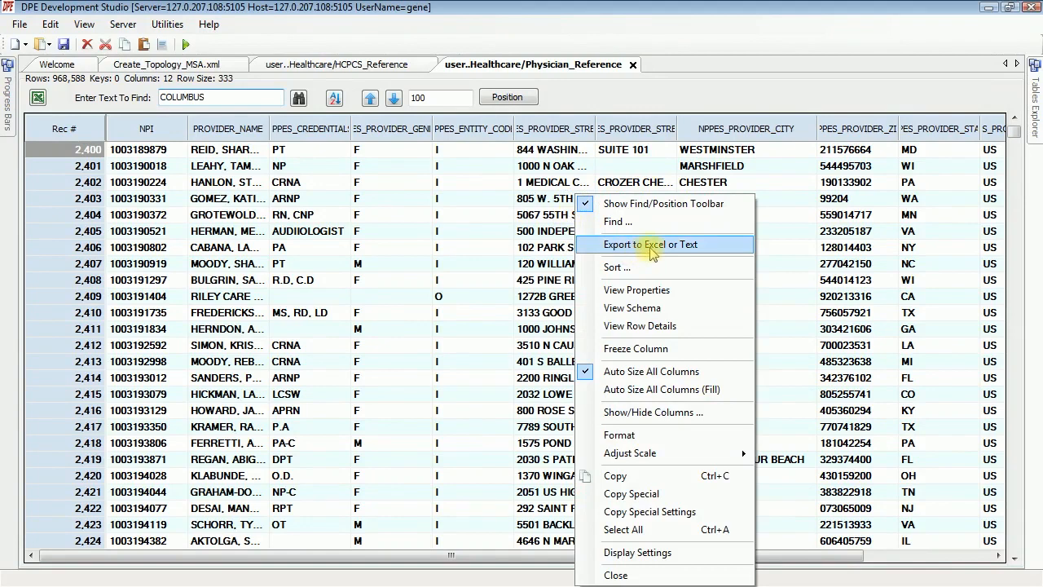
pyautogui.click(85, 25)
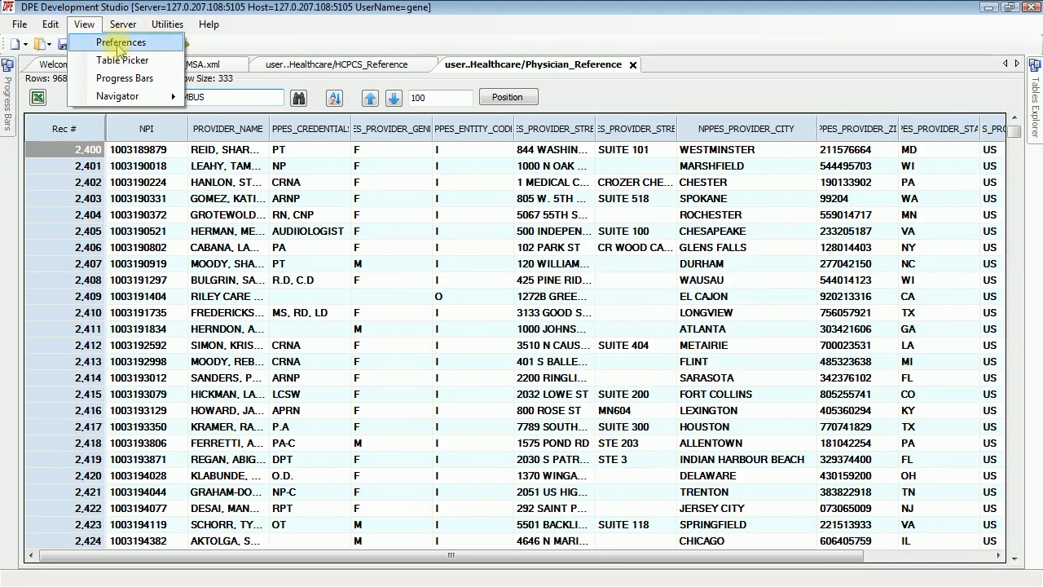
pyautogui.click(120, 43)
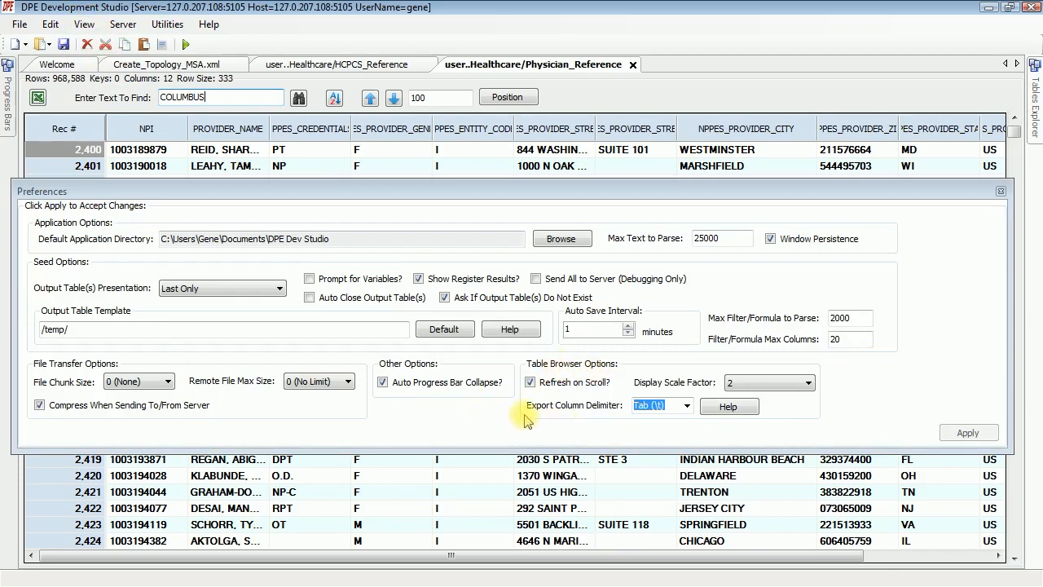
pyautogui.click(687, 407)
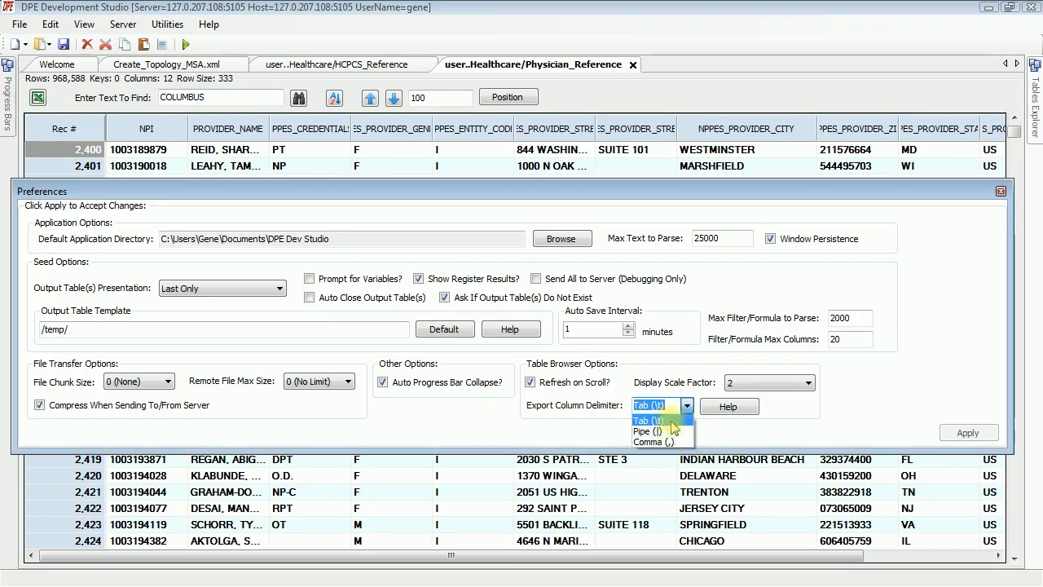
pyautogui.click(801, 414)
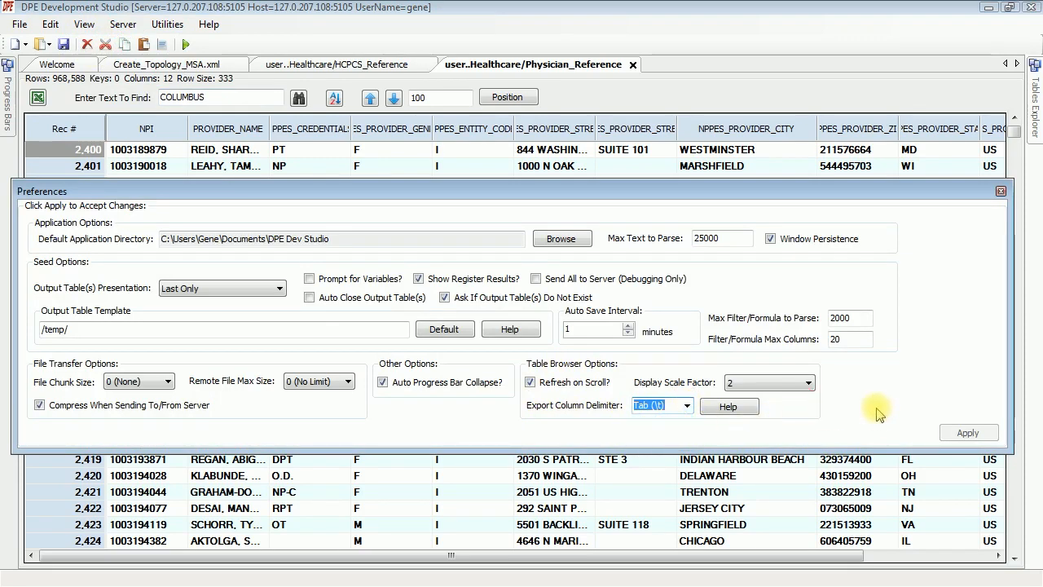
pyautogui.click(1001, 190)
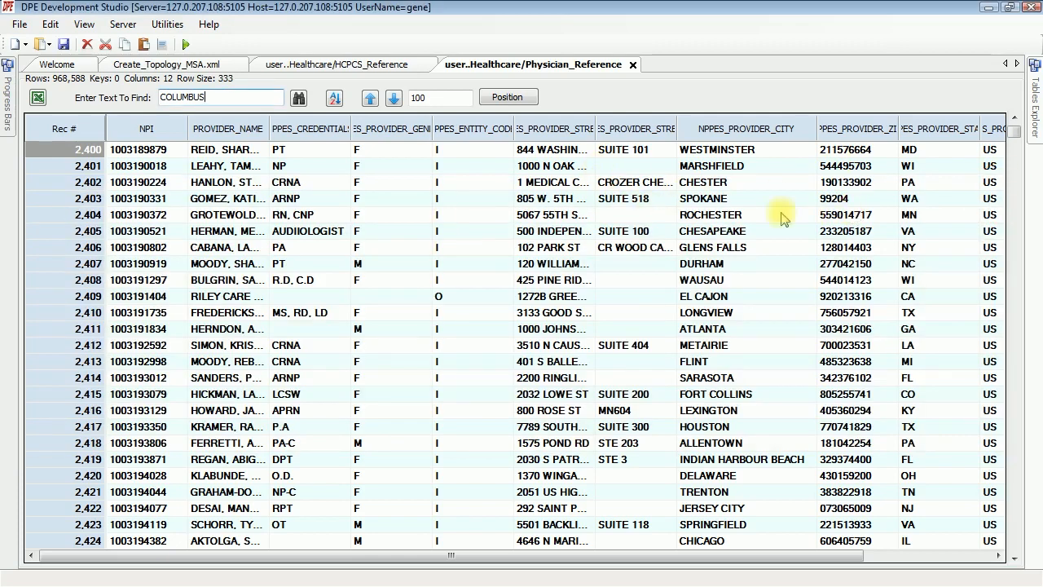
# Export 1000 rows of the Physician_Reference table, with column names, to the text file Physician_Reference.txt in the Healthcare folder.
pyautogui.rightClick(691, 216)
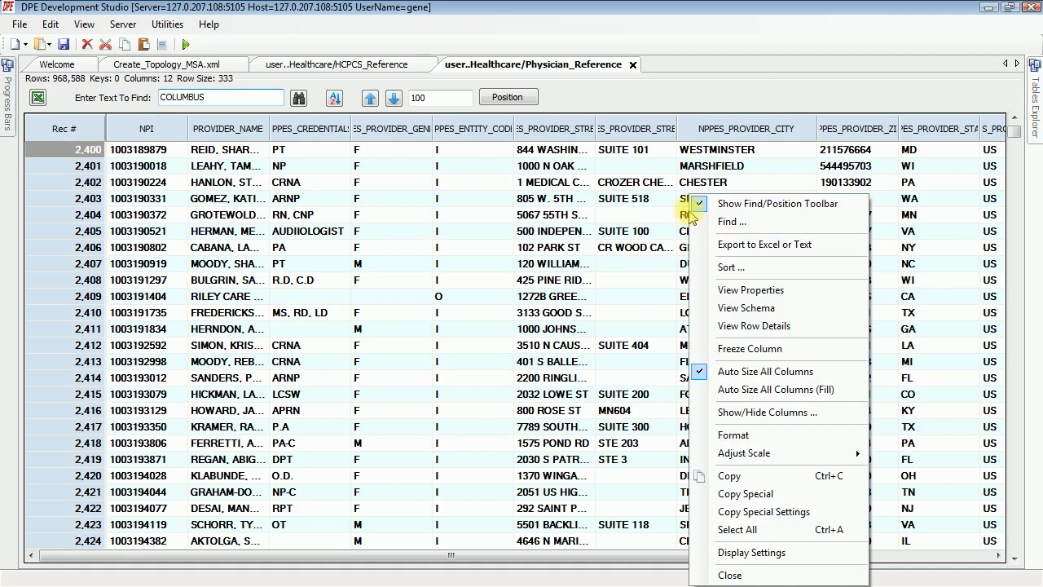
pyautogui.click(775, 244)
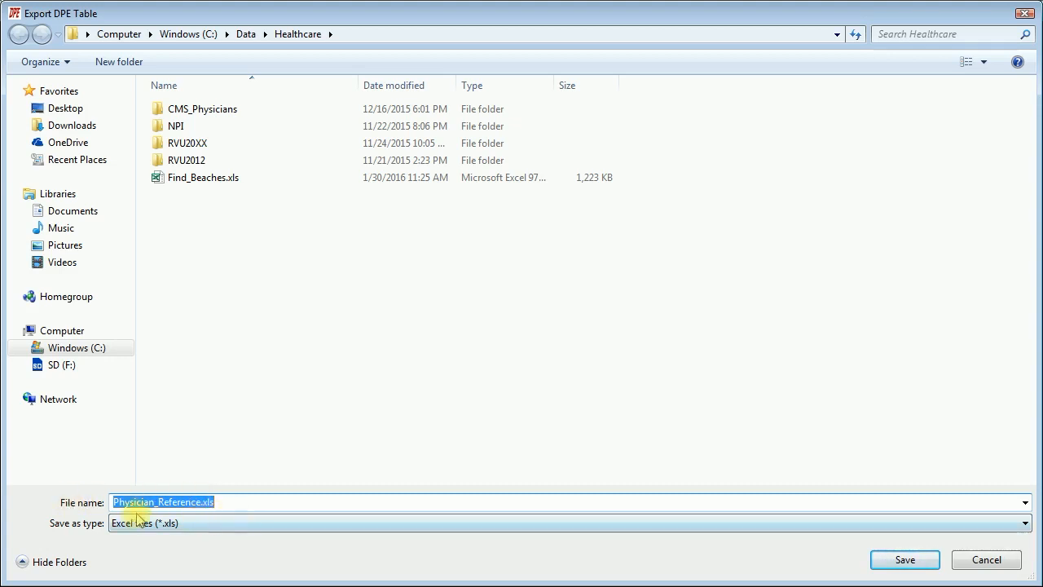
pyautogui.click(215, 528)
pyautogui.click(198, 552)
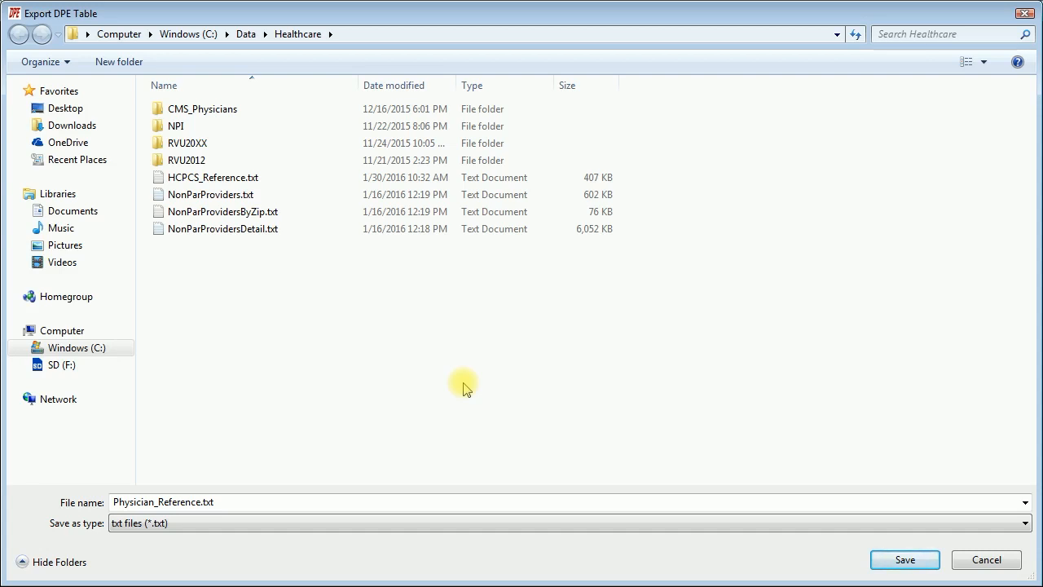
pyautogui.click(904, 560)
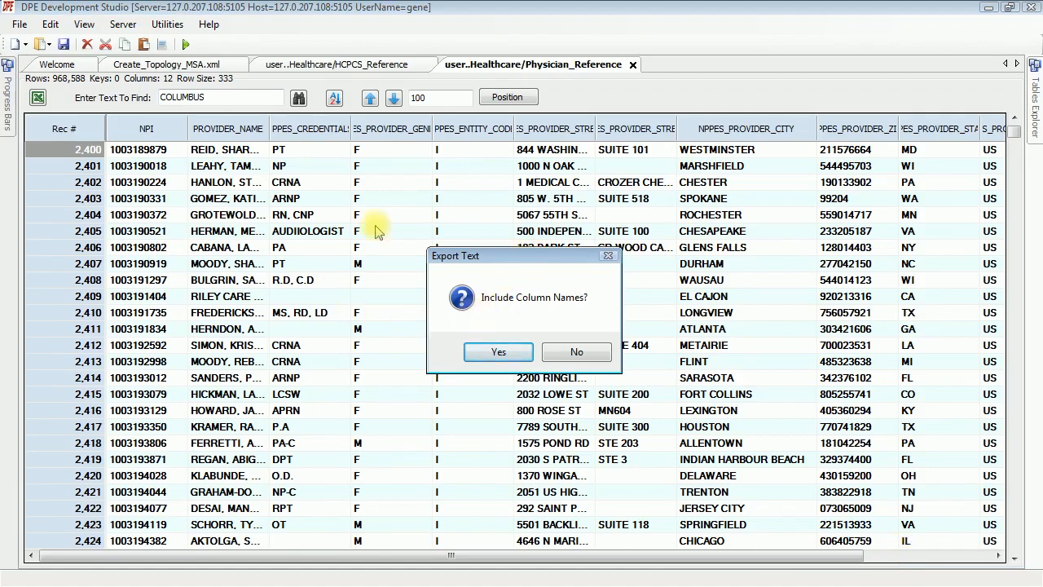
pyautogui.click(499, 352)
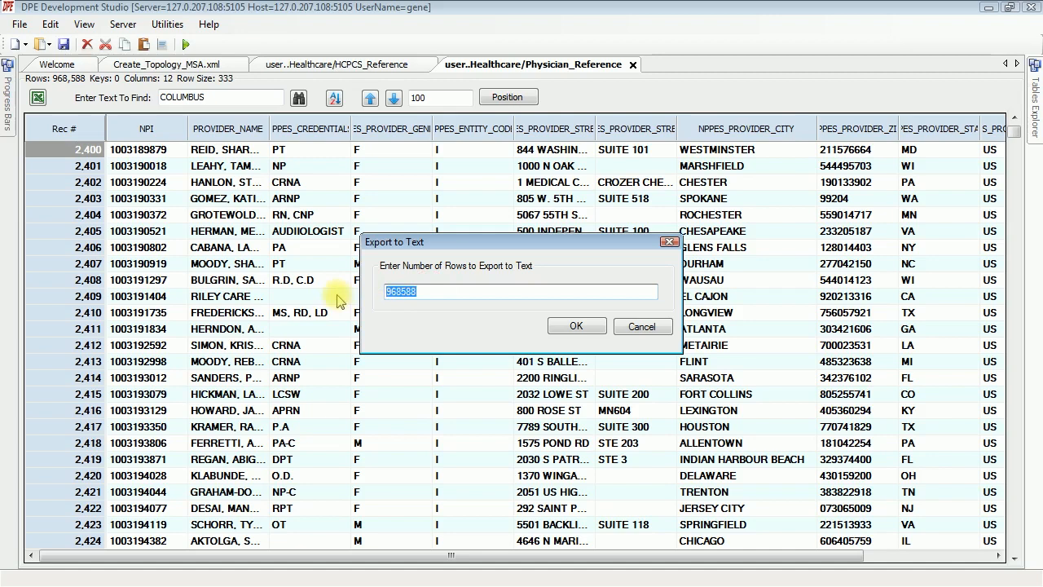
pyautogui.write('1000')
pyautogui.click(575, 328)
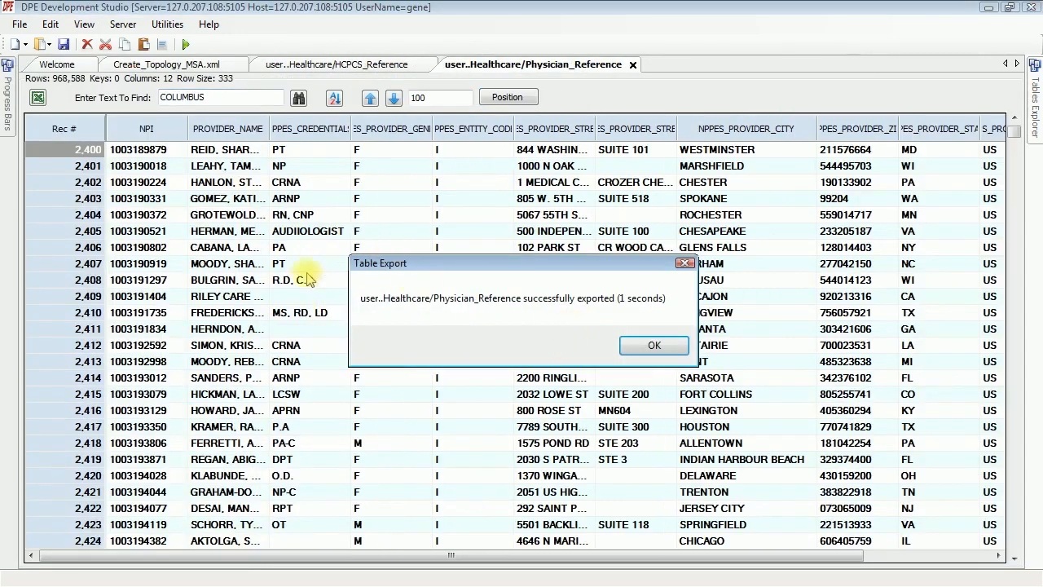
pyautogui.click(654, 348)
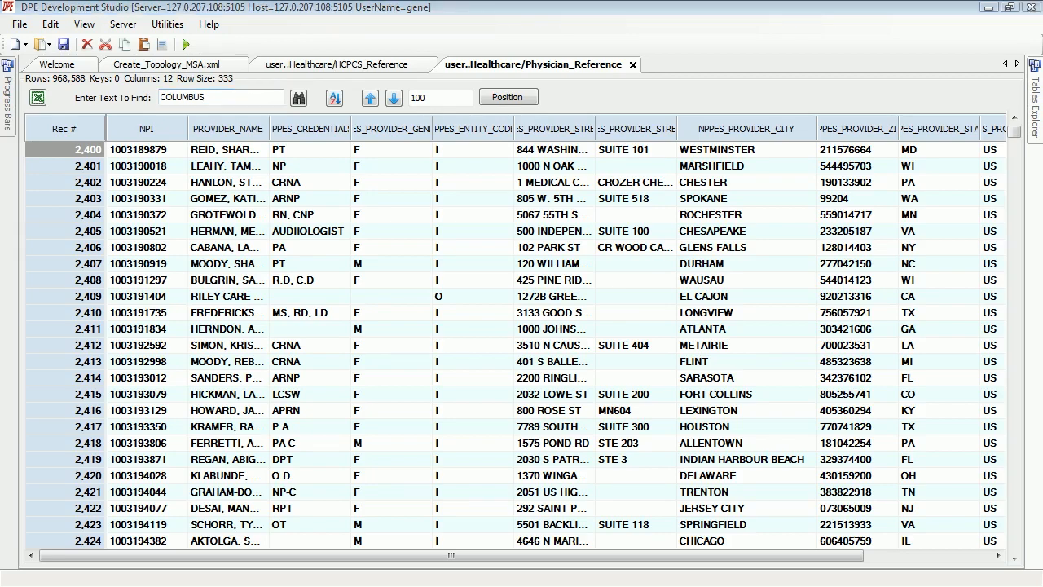
# Switch to the Healthcare folder in Windows Explorer, inspect the exported Physician_Reference.txt in Notepad, and return to the table viewer.
pyautogui.moveTo(0, 90)
pyautogui.mouseDown()
pyautogui.moveTo(735, 40)
pyautogui.moveTo(664, 57)
pyautogui.mouseUp()
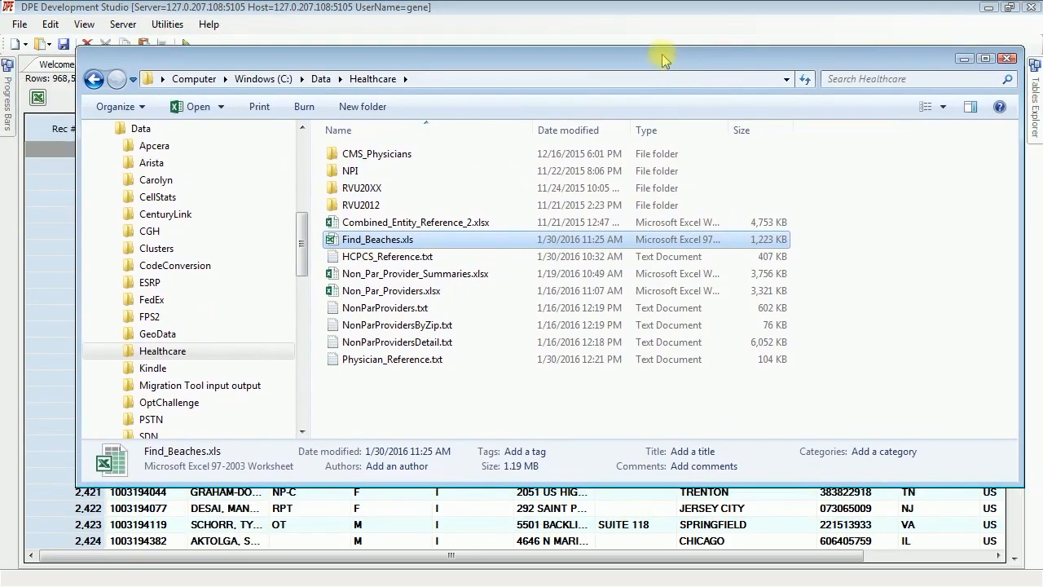
pyautogui.click(428, 362)
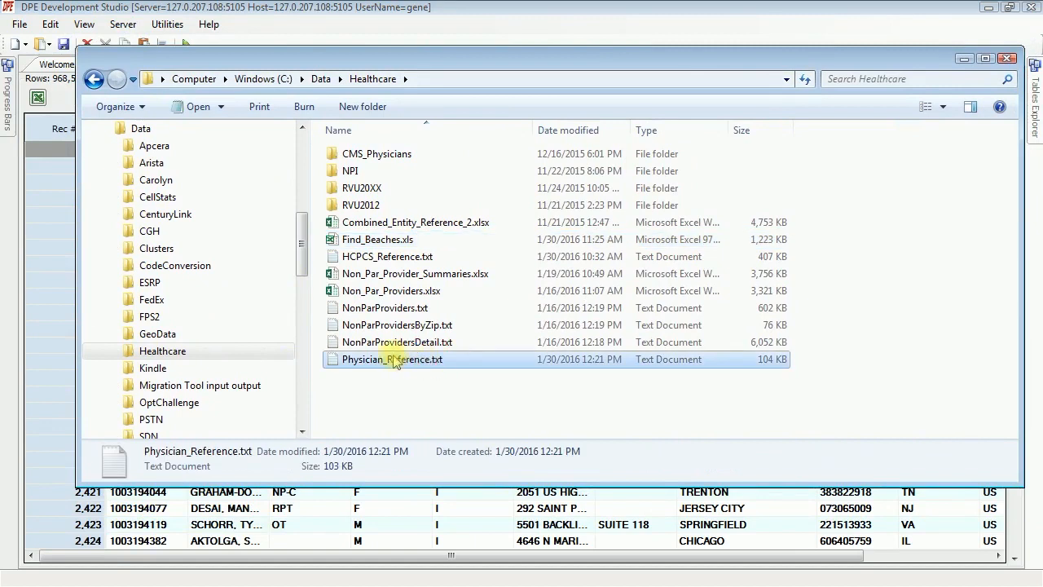
pyautogui.doubleClick(406, 360)
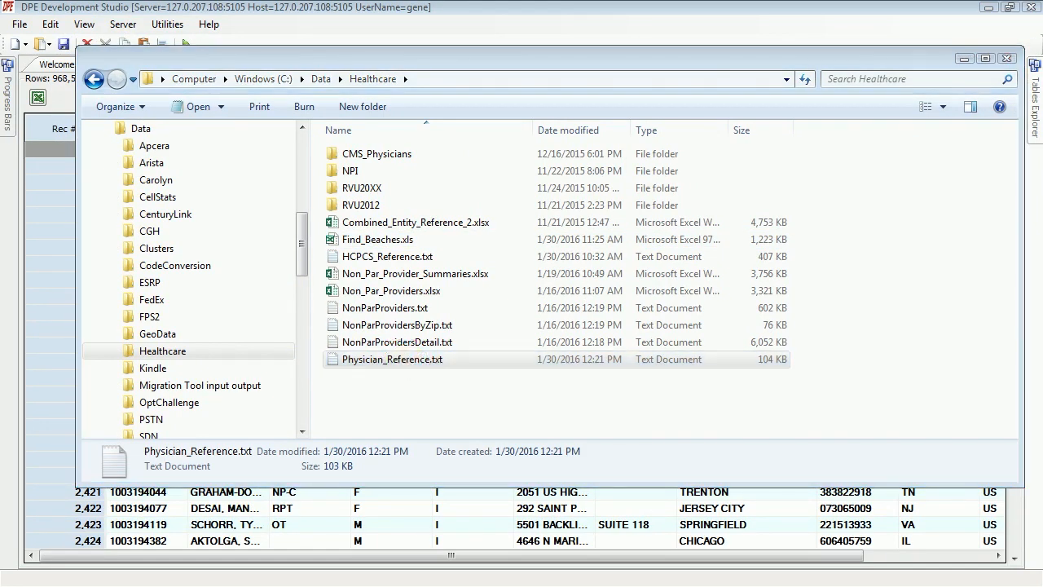
pyautogui.moveTo(470, 115); pyautogui.dragTo(615, 67)
pyautogui.click(769, 63)
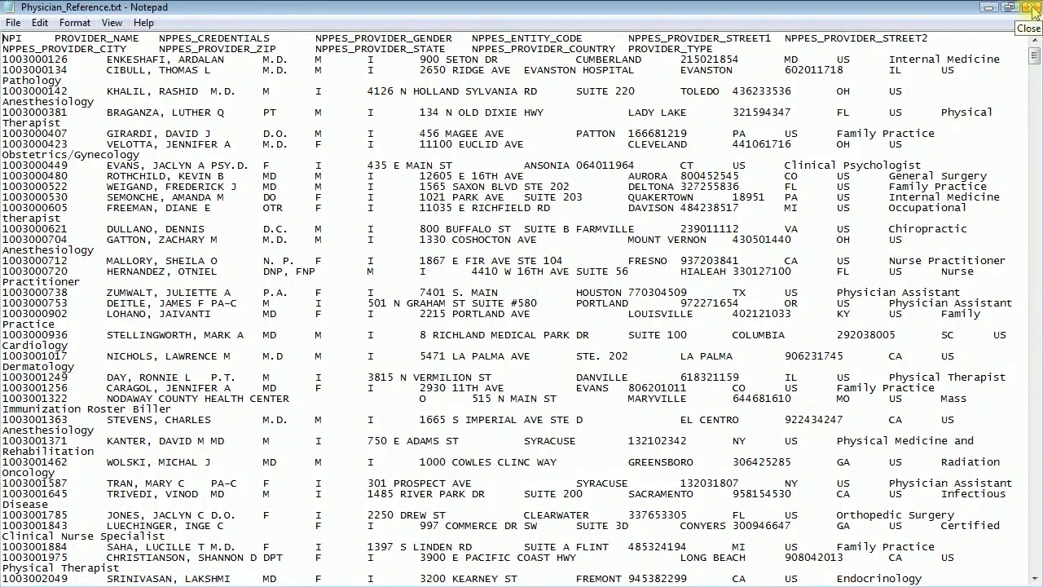
pyautogui.click(1033, 8)
pyautogui.moveTo(820, 62); pyautogui.dragTo(0, 163)
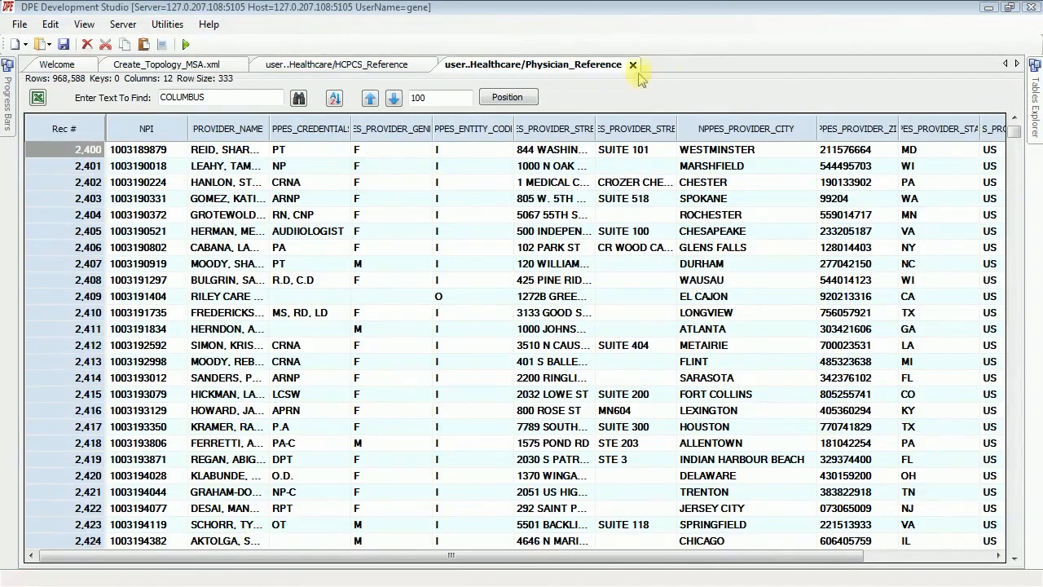
# Review the general, schema and index properties of the Physician_Reference table and close them.
pyautogui.rightClick(524, 250)
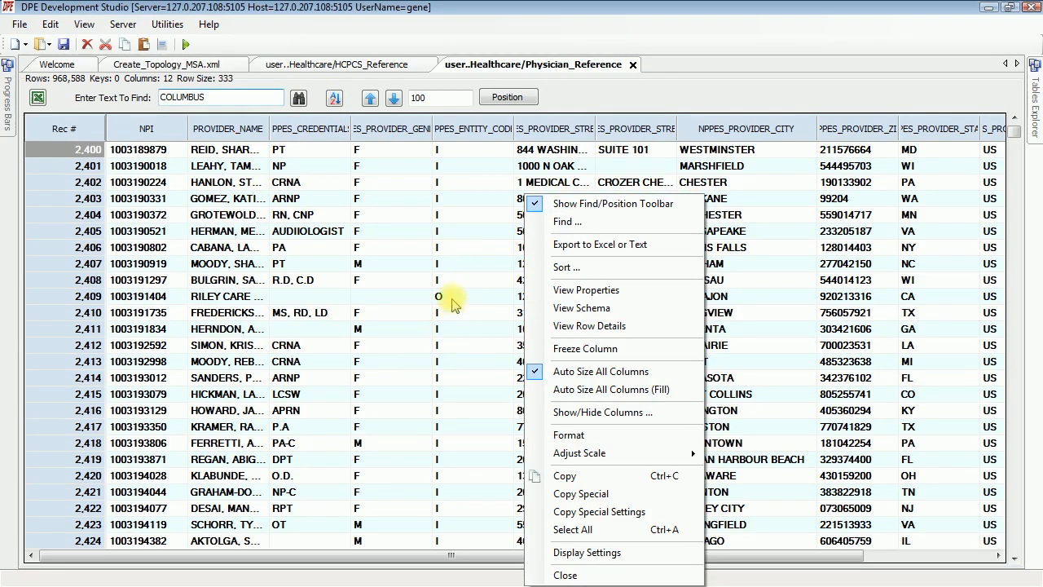
pyautogui.click(622, 292)
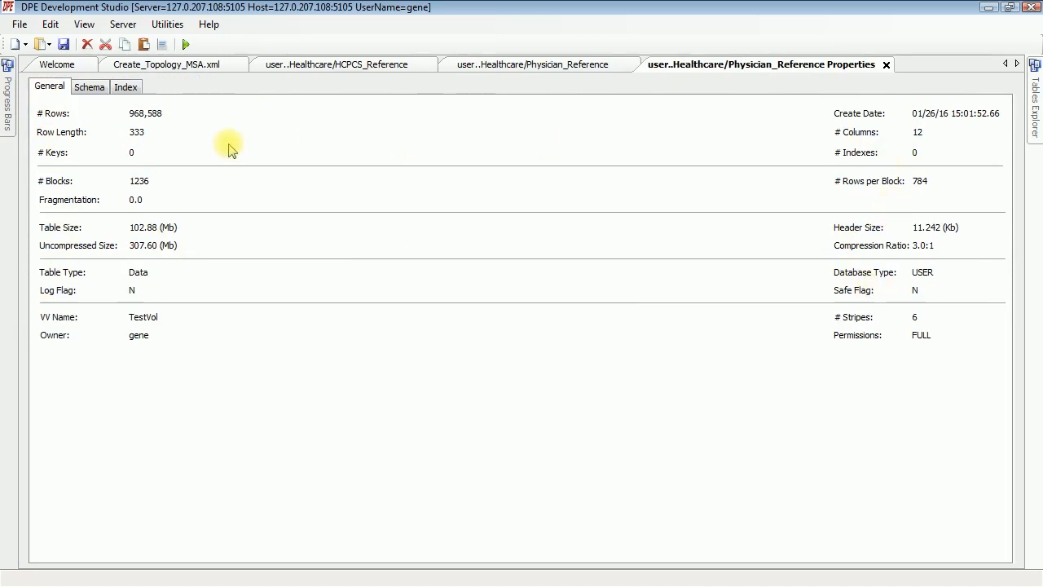
pyautogui.click(91, 88)
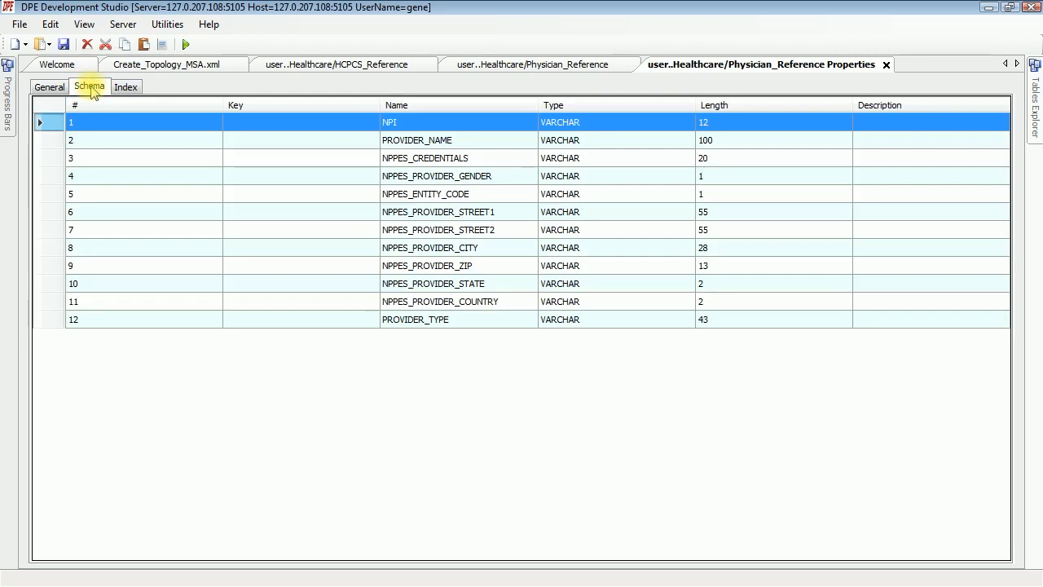
pyautogui.click(126, 88)
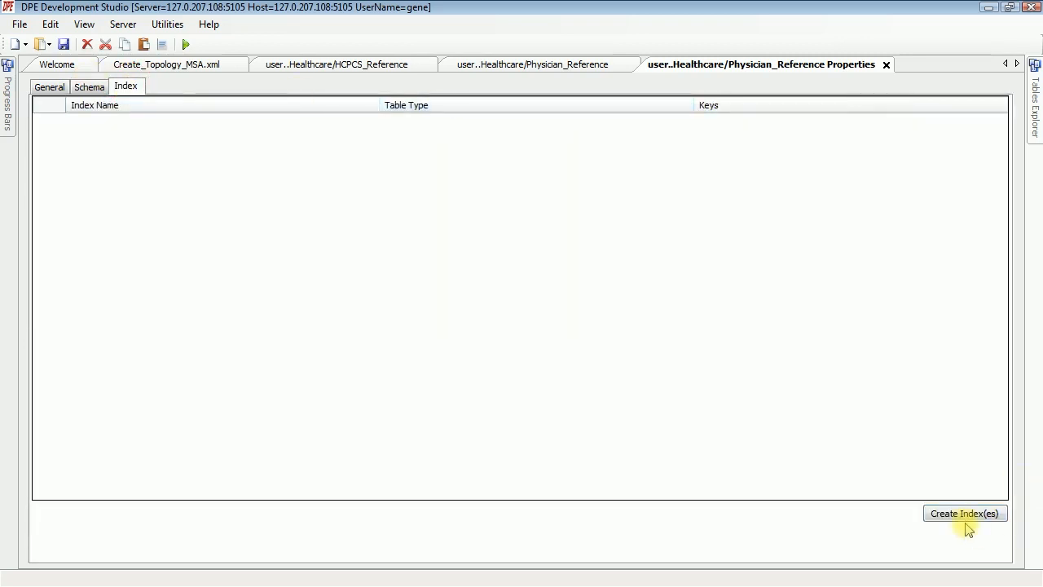
pyautogui.click(49, 87)
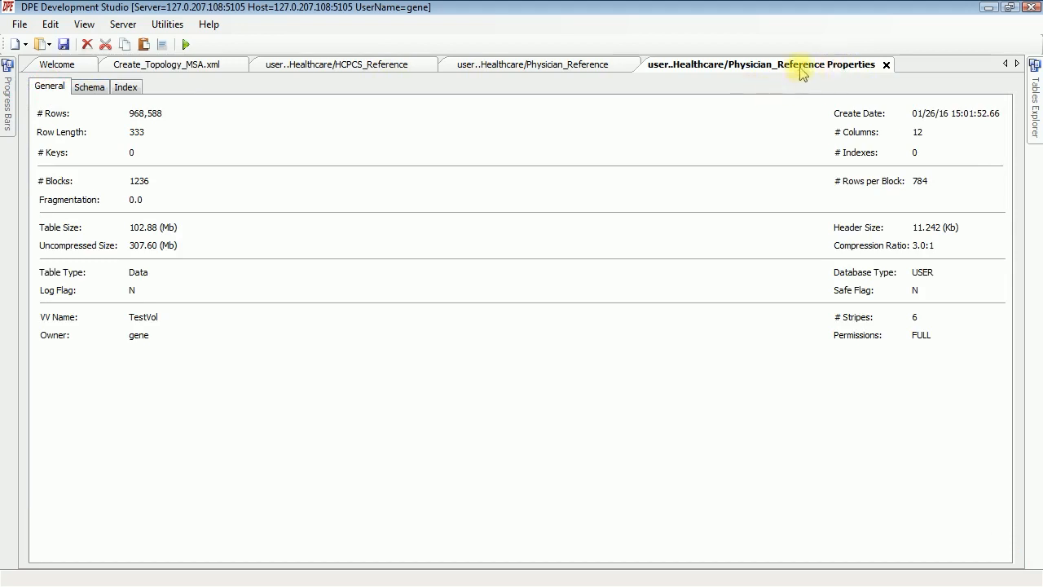
pyautogui.click(886, 65)
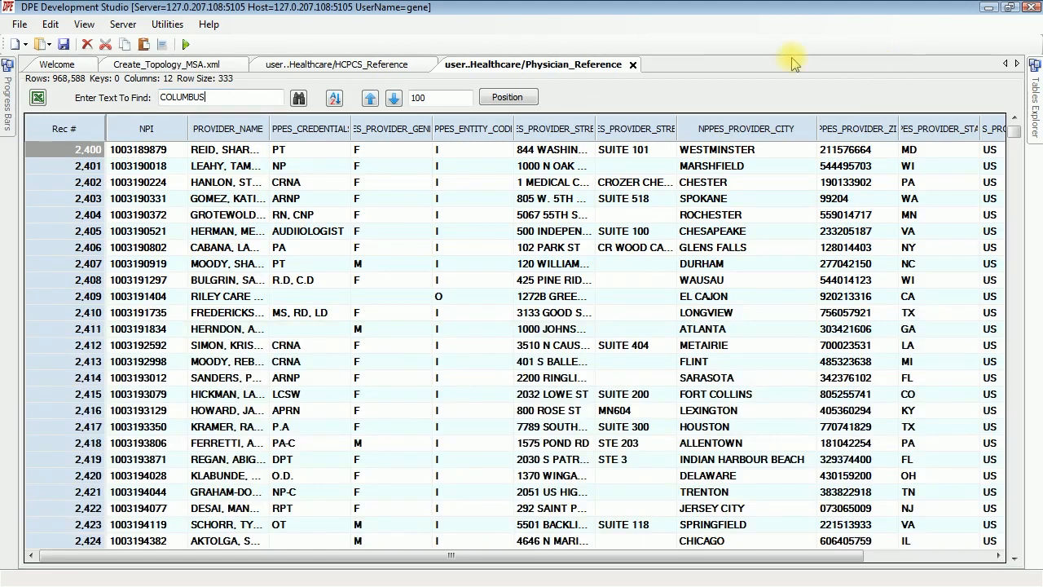
# Examine the column names, types and lengths in the Physician_Reference schema view and close it.
pyautogui.rightClick(515, 237)
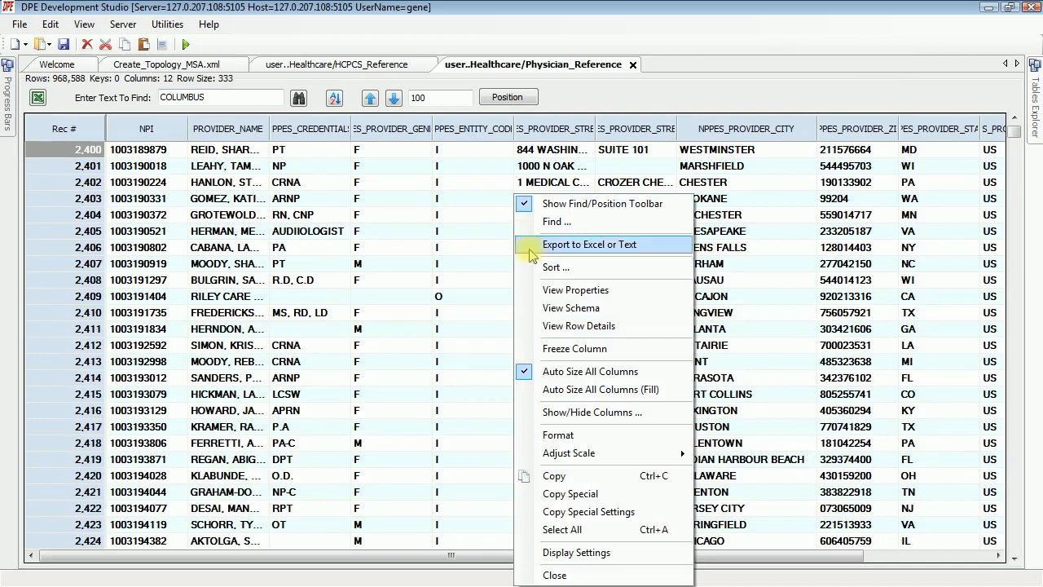
pyautogui.click(559, 311)
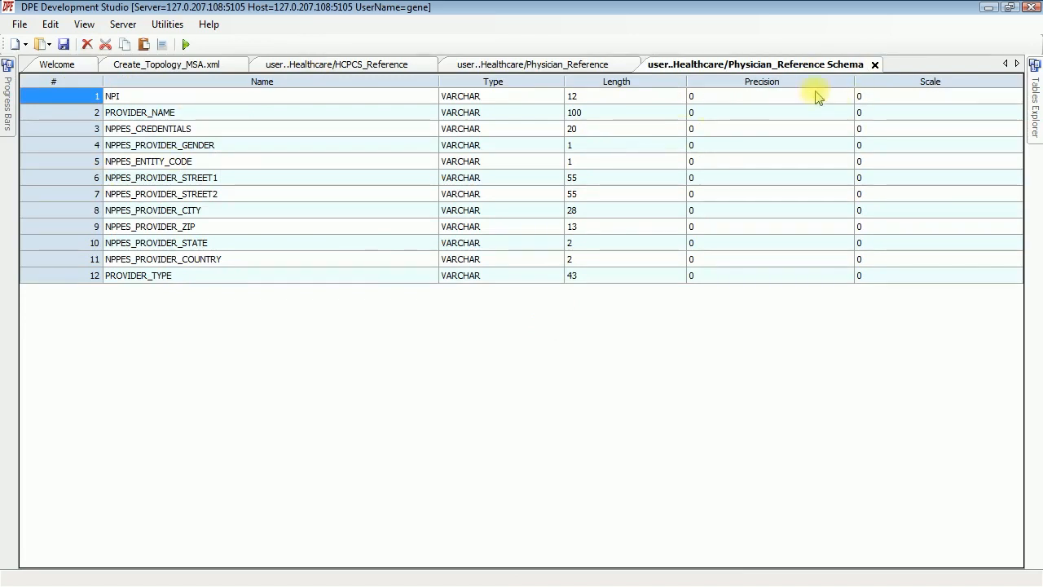
pyautogui.click(875, 64)
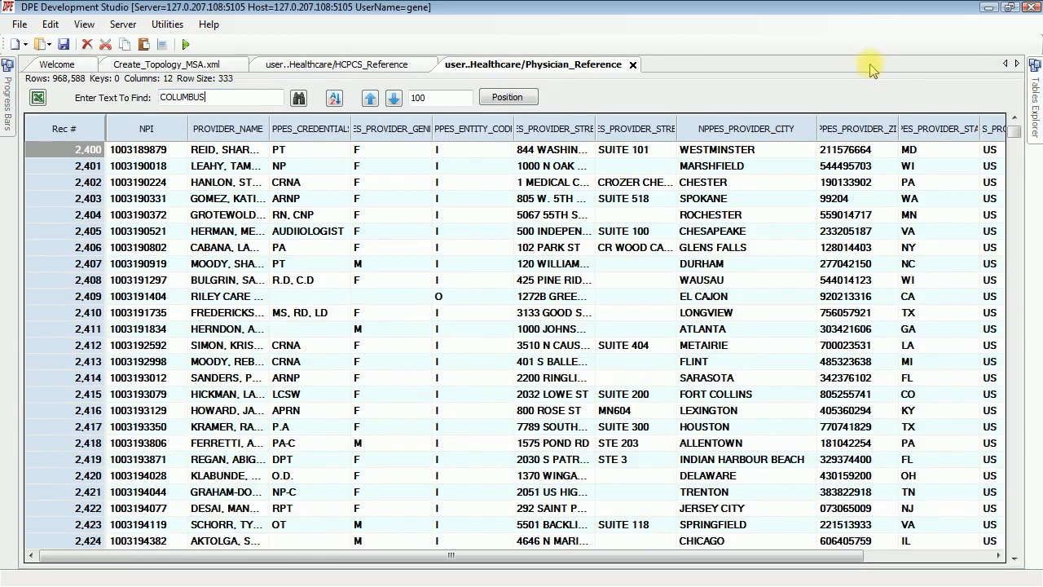
# Examine the row details of records 2,400 through 2,404 and of record 2,409, closing each details view.
pyautogui.rightClick(564, 251)
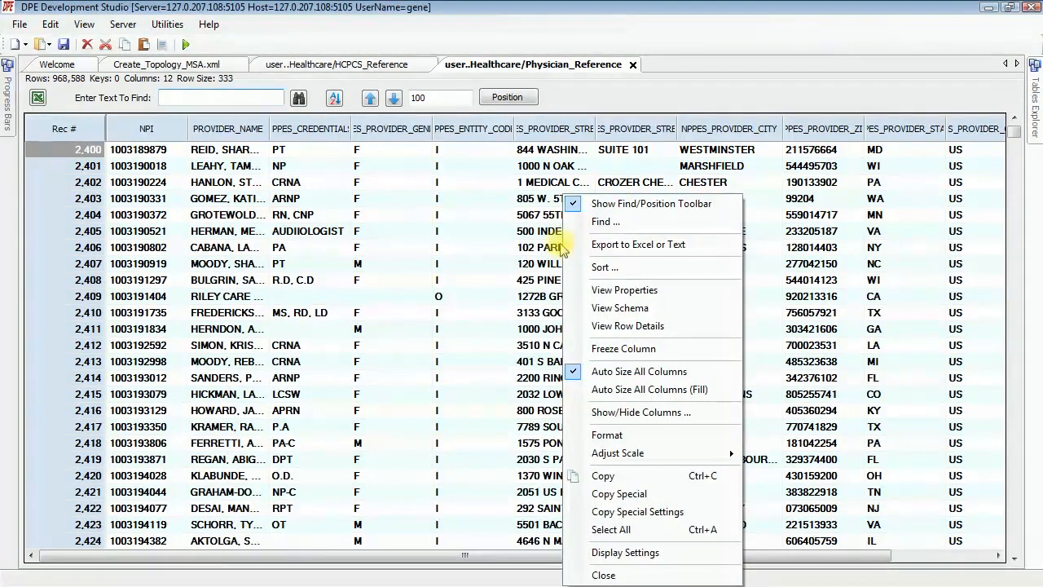
pyautogui.click(648, 330)
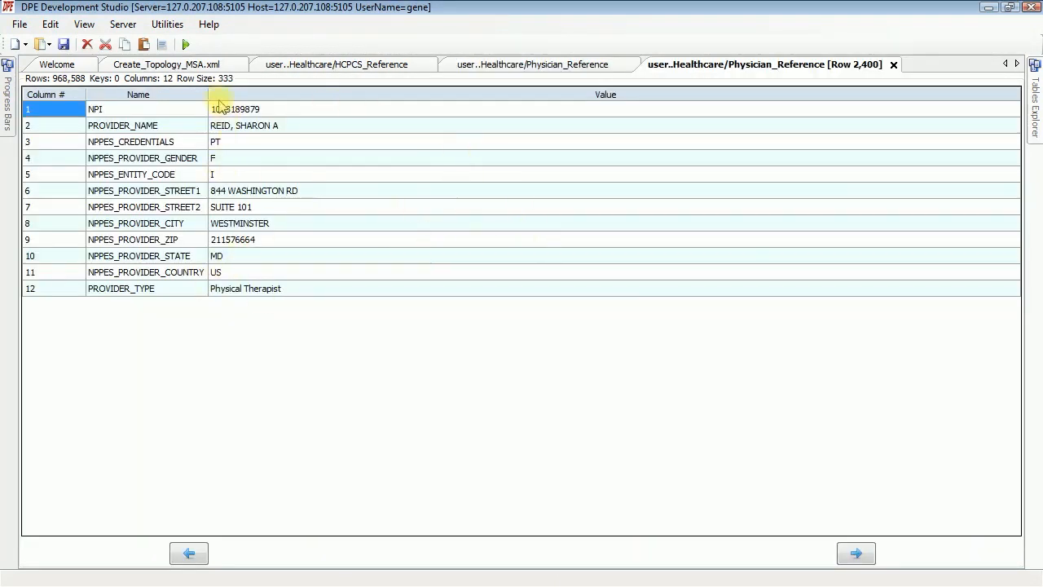
pyautogui.click(856, 554)
pyautogui.click(856, 555)
pyautogui.click(856, 556)
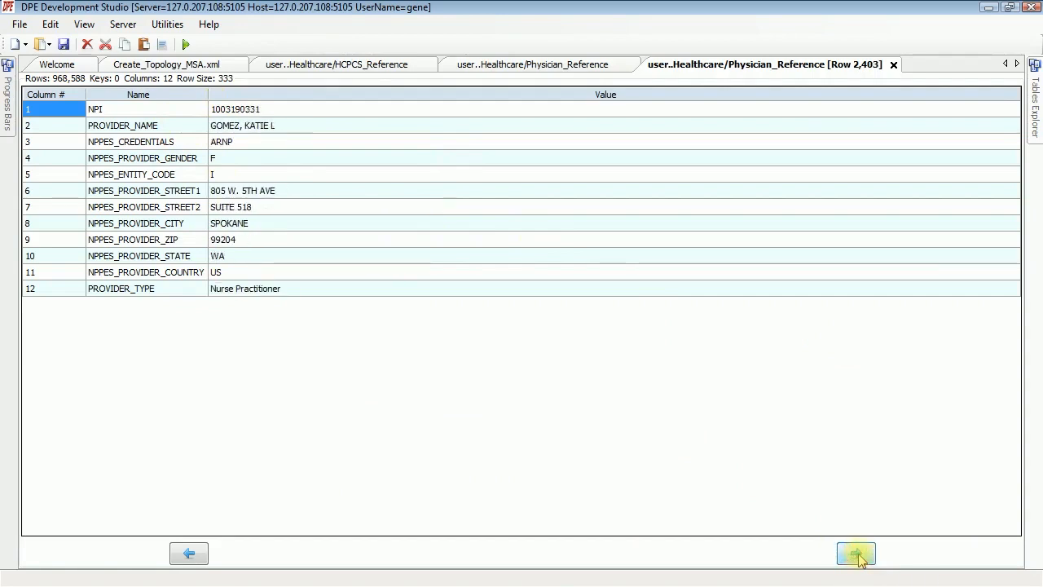
pyautogui.click(856, 554)
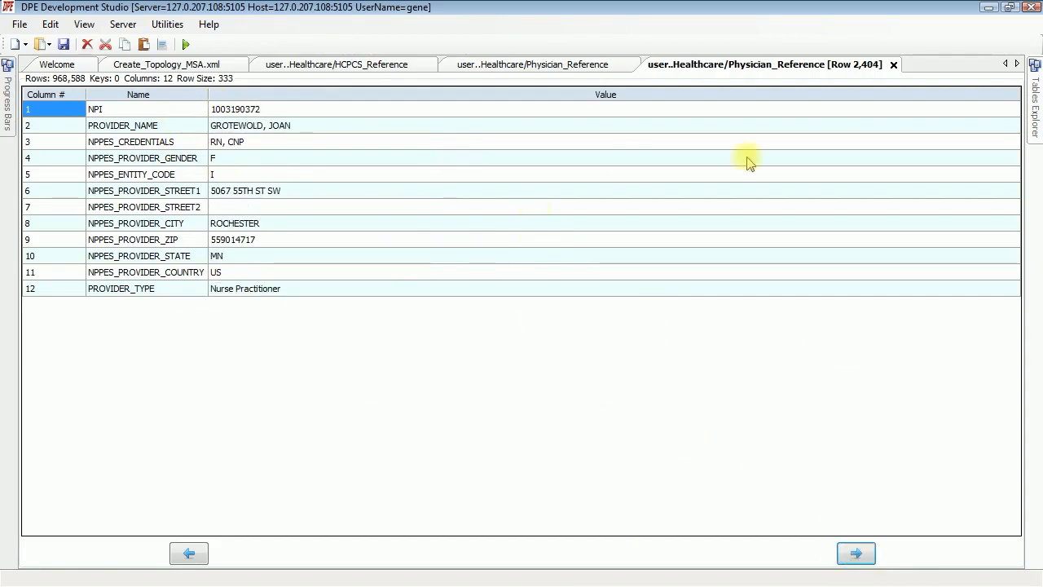
pyautogui.click(894, 64)
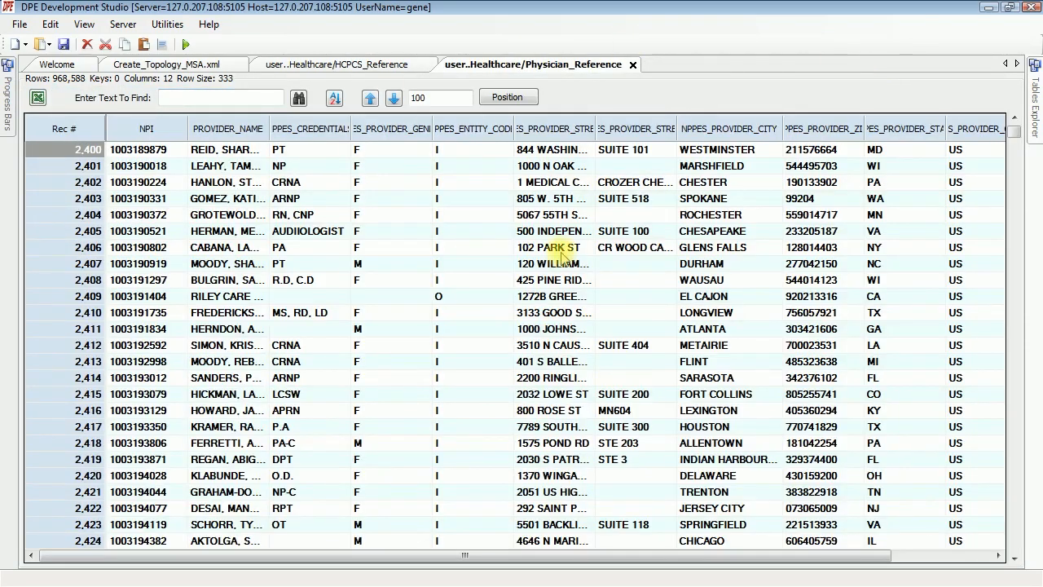
pyautogui.doubleClick(563, 298)
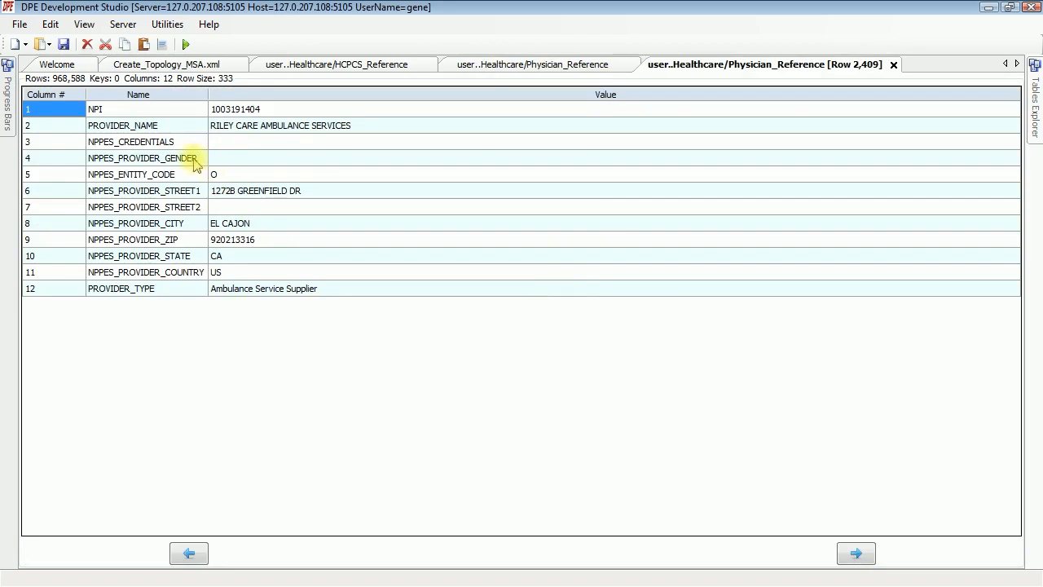
pyautogui.click(894, 66)
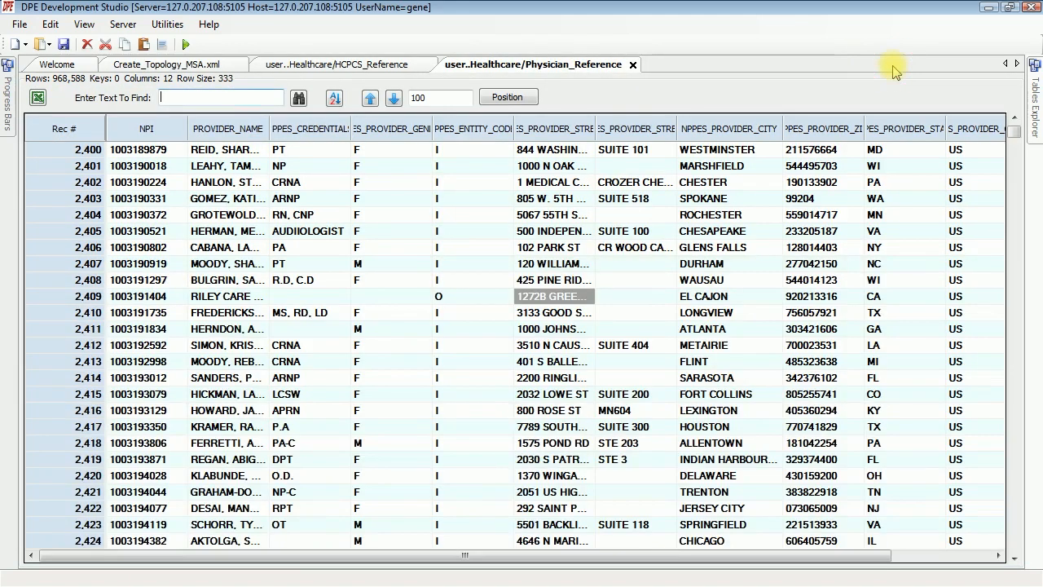
# Freeze the Physician_Reference table at column 2 and check that the frozen columns hold during horizontal scrolling.
pyautogui.rightClick(555, 301)
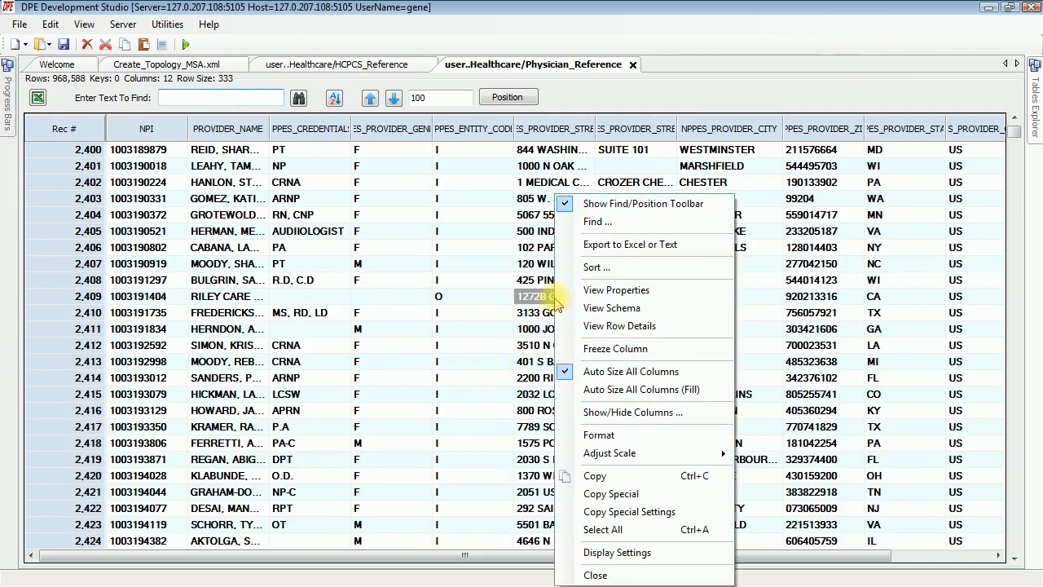
pyautogui.click(616, 349)
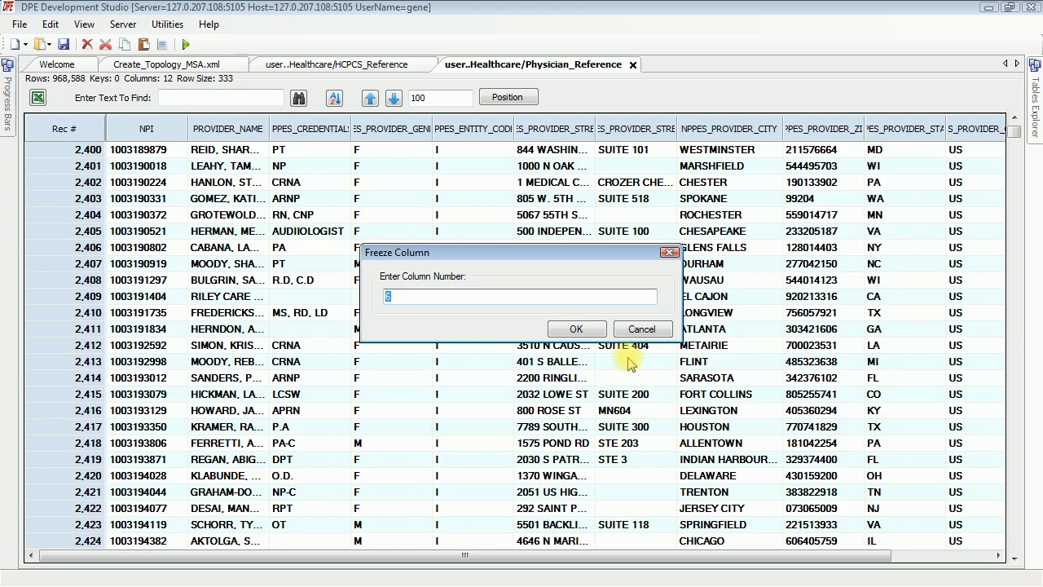
pyautogui.click(402, 297)
pyautogui.write('2')
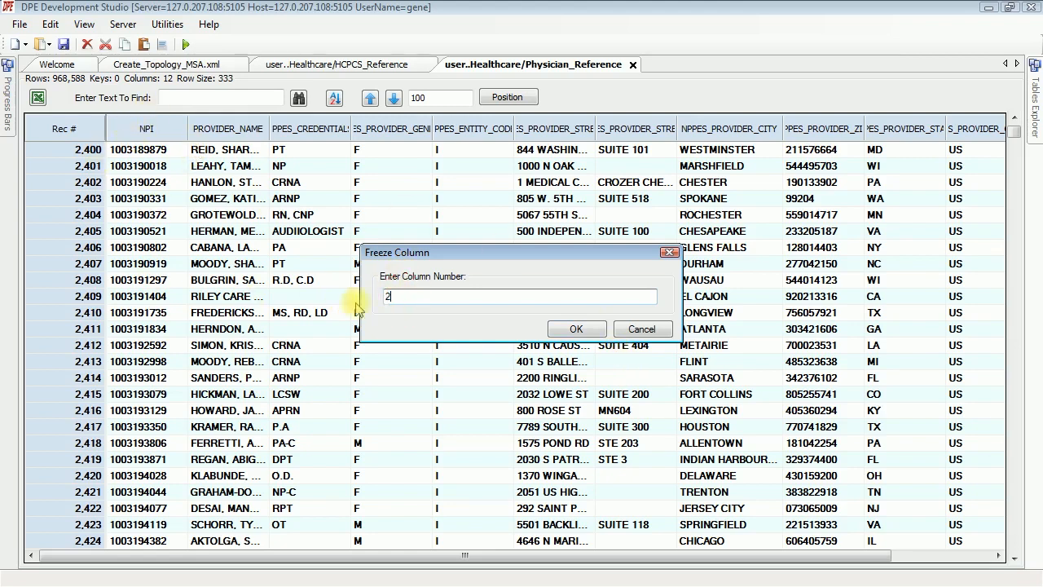
pyautogui.click(577, 330)
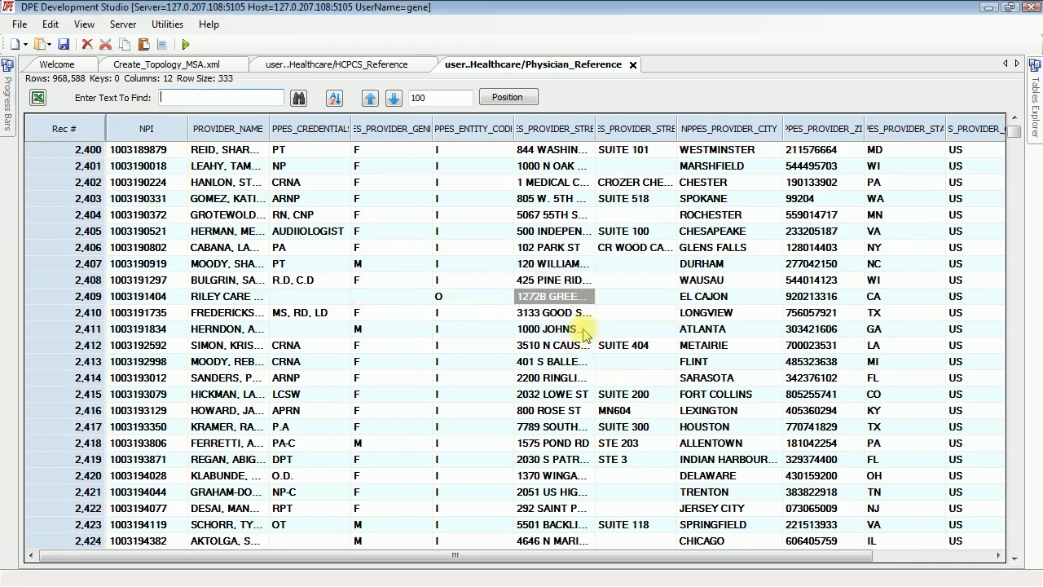
pyautogui.click(966, 555)
pyautogui.moveTo(933, 557); pyautogui.dragTo(835, 550)
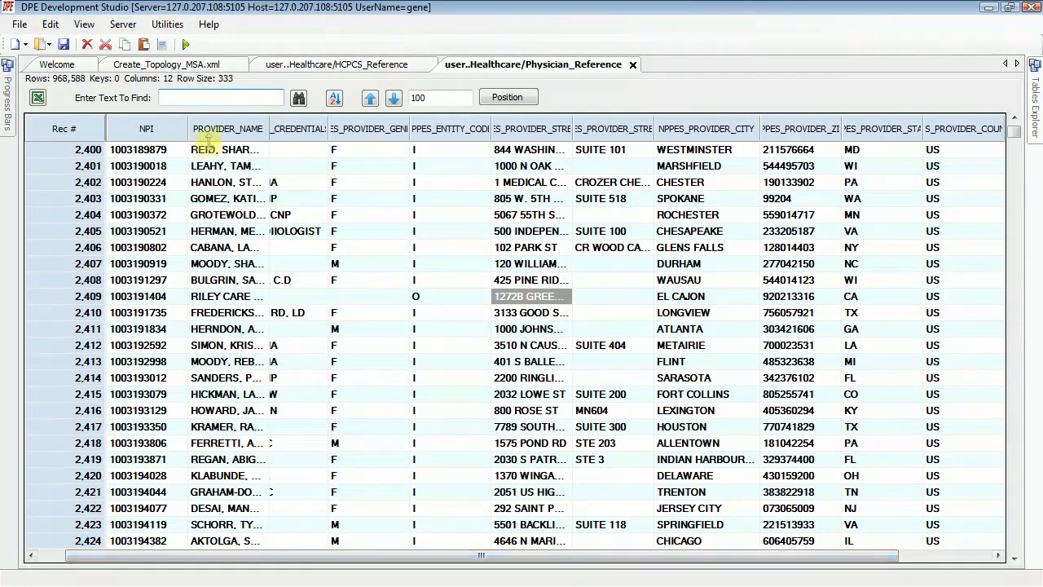
pyautogui.moveTo(870, 553)
pyautogui.mouseDown()
pyautogui.moveTo(876, 560)
pyautogui.moveTo(749, 551)
pyautogui.moveTo(972, 554)
pyautogui.moveTo(862, 556)
pyautogui.mouseUp()
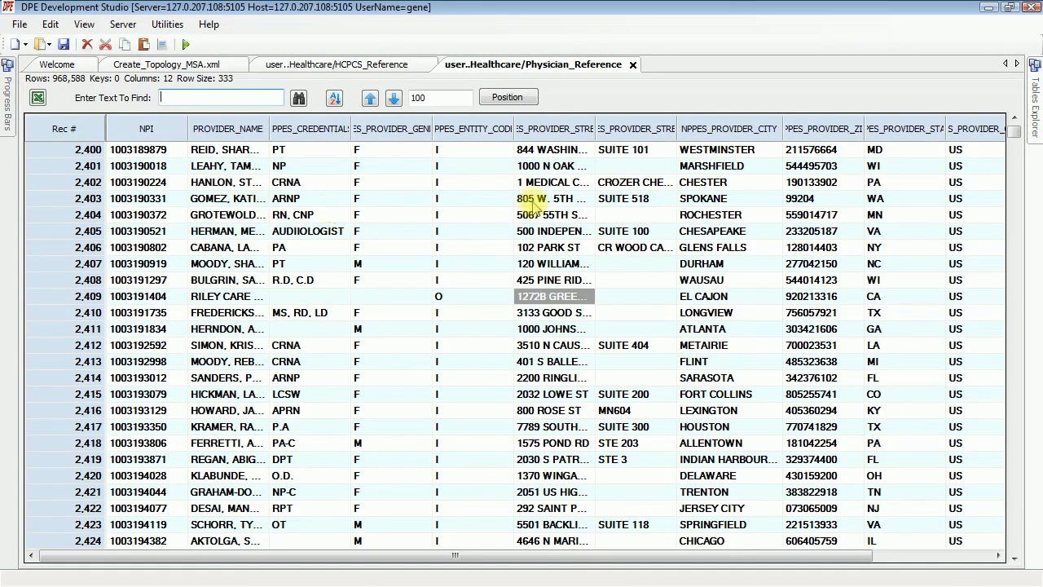
# Unfreeze column 2 of Physician_Reference, auto-size all columns in fill mode, and page down through the records.
pyautogui.rightClick(568, 196)
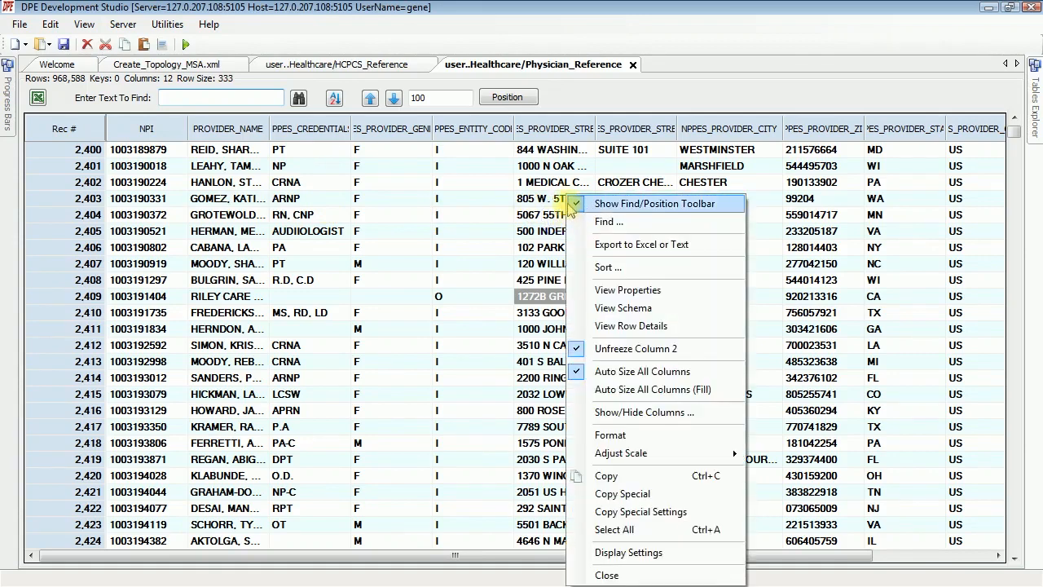
pyautogui.click(631, 348)
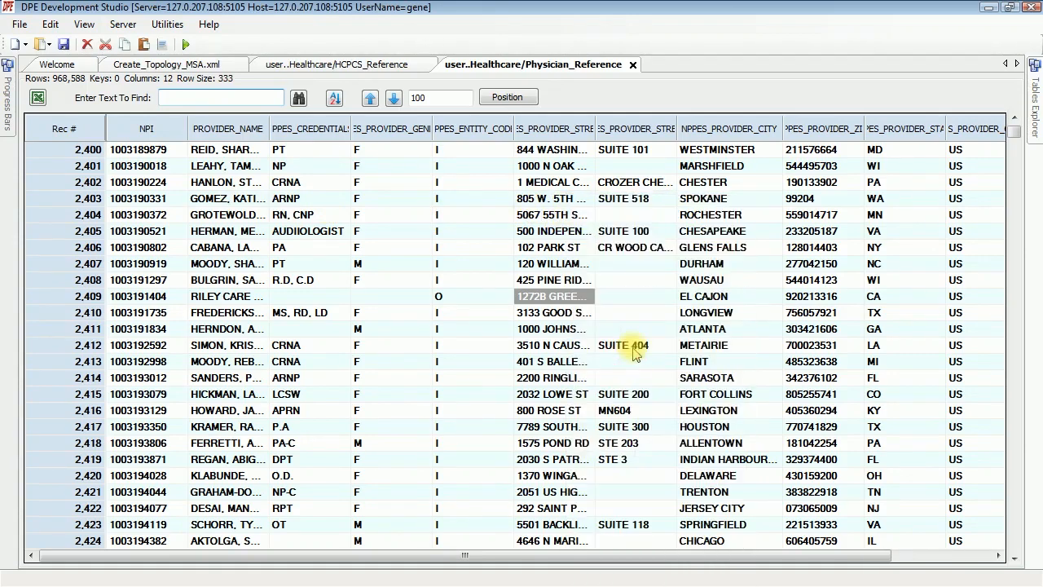
pyautogui.rightClick(567, 300)
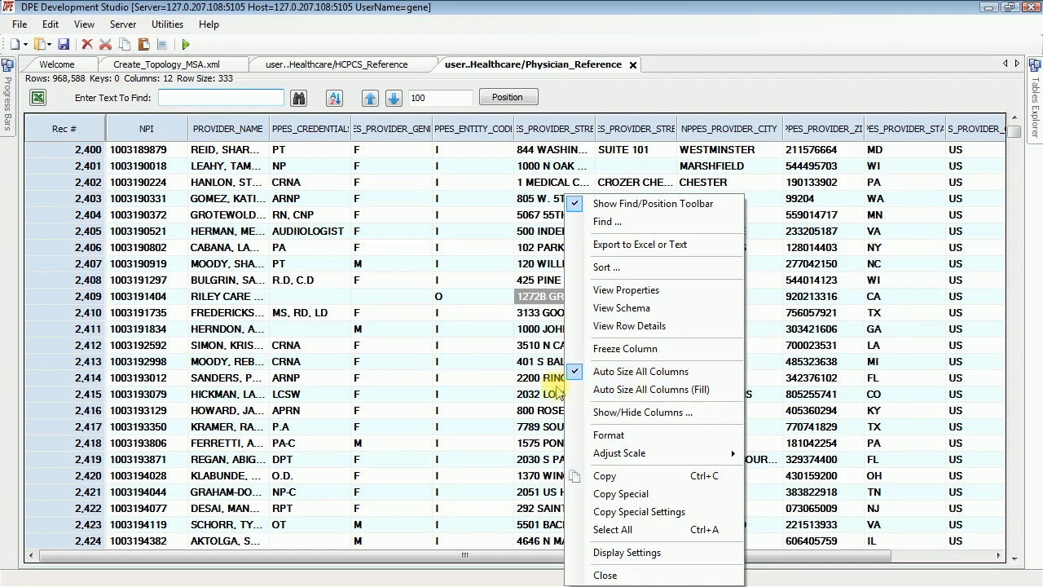
pyautogui.click(655, 391)
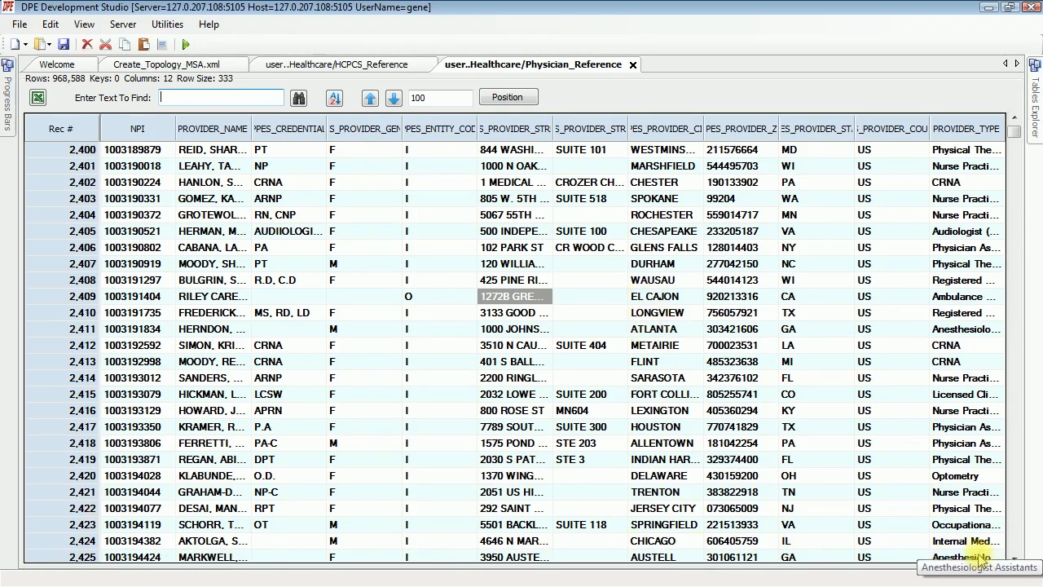
pyautogui.click(1017, 440)
pyautogui.click(1017, 440)
pyautogui.click(1017, 440)
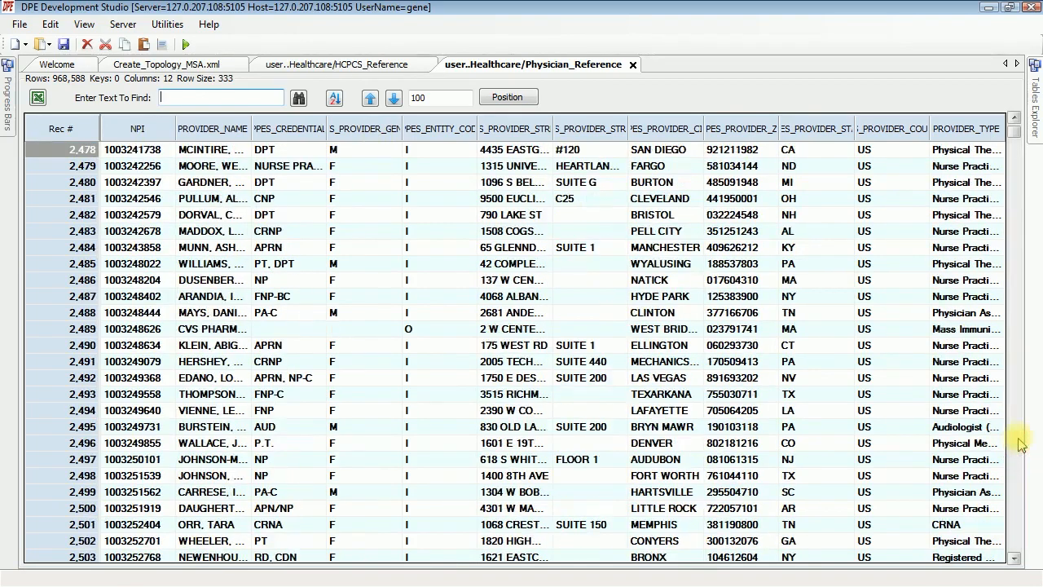
pyautogui.click(1017, 440)
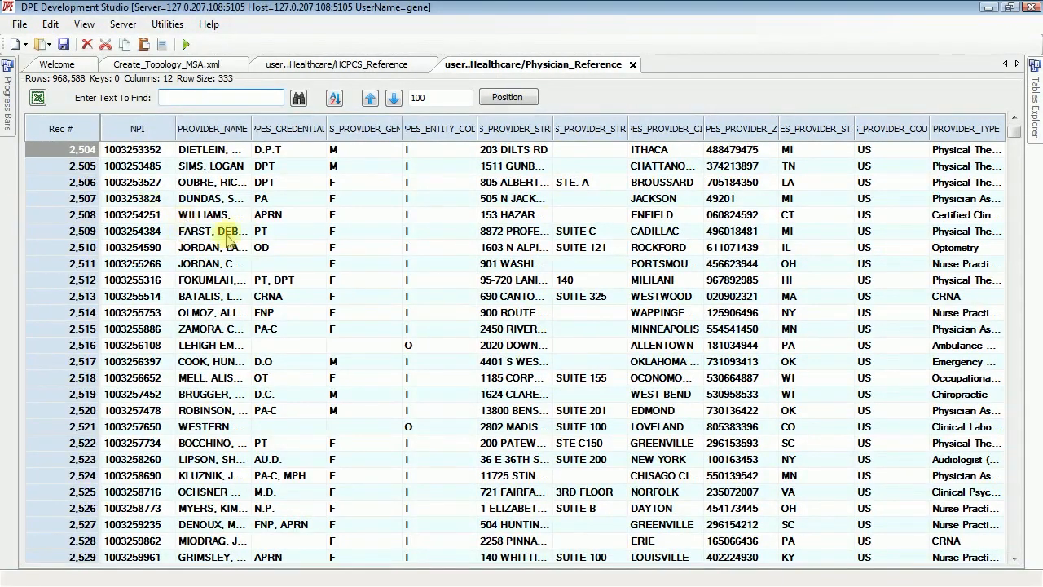
# Auto-size all Physician_Reference columns without fill, and fit the NPPES_PROVIDER_STREET1 column to its contents.
pyautogui.rightClick(574, 274)
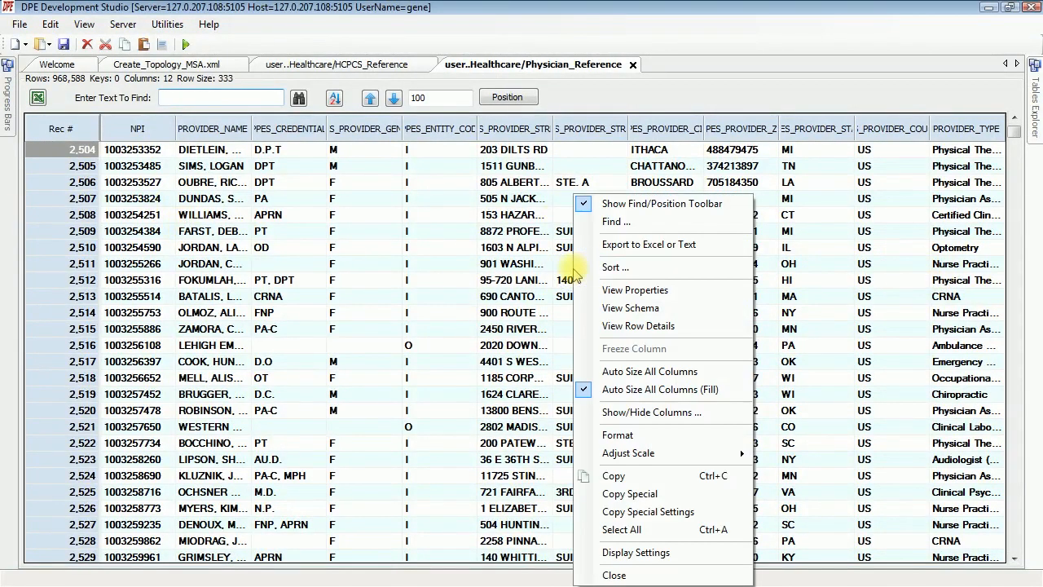
pyautogui.click(649, 371)
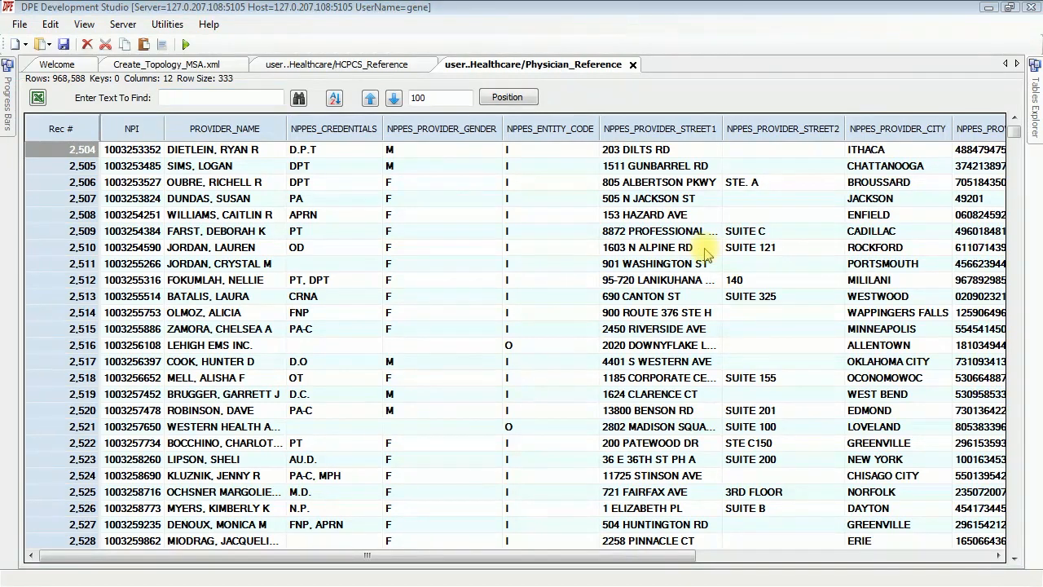
pyautogui.doubleClick(721, 128)
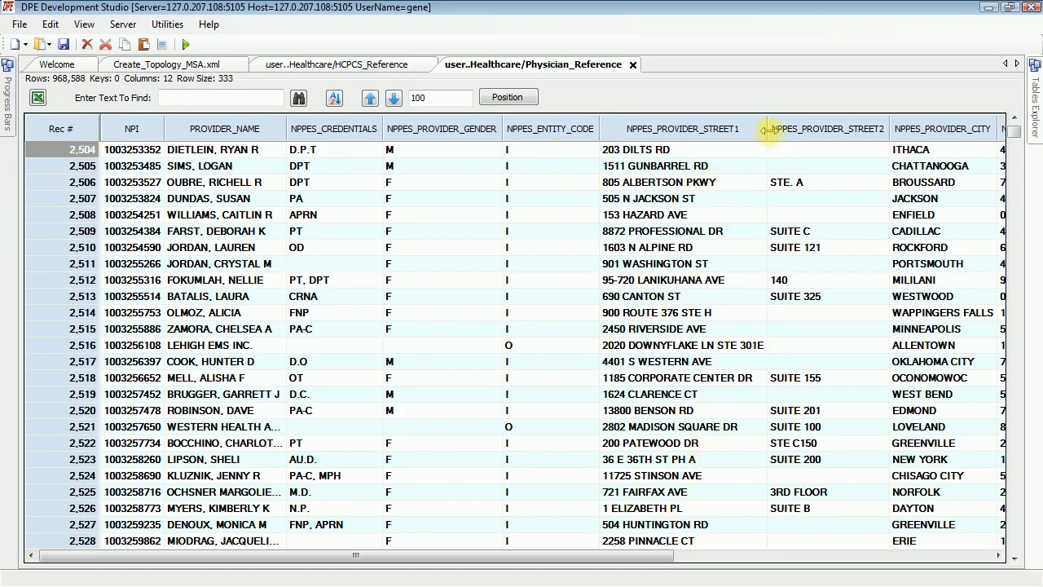
# Hide the NPPES_PROVIDER_STREET2 and NPPES_PROVIDER_COUNTRY columns in the Physician_Reference table.
pyautogui.rightClick(628, 242)
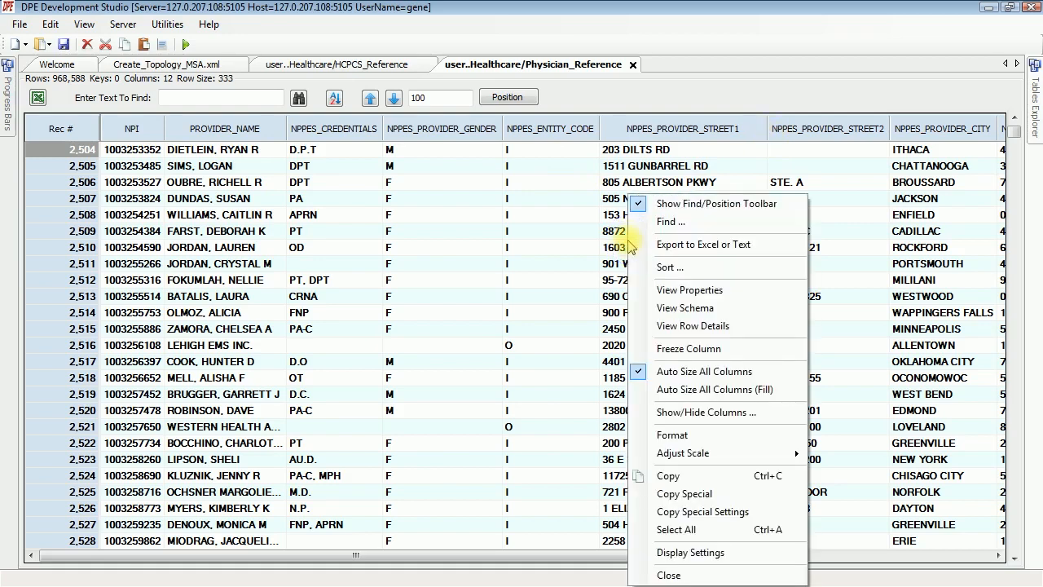
pyautogui.click(706, 412)
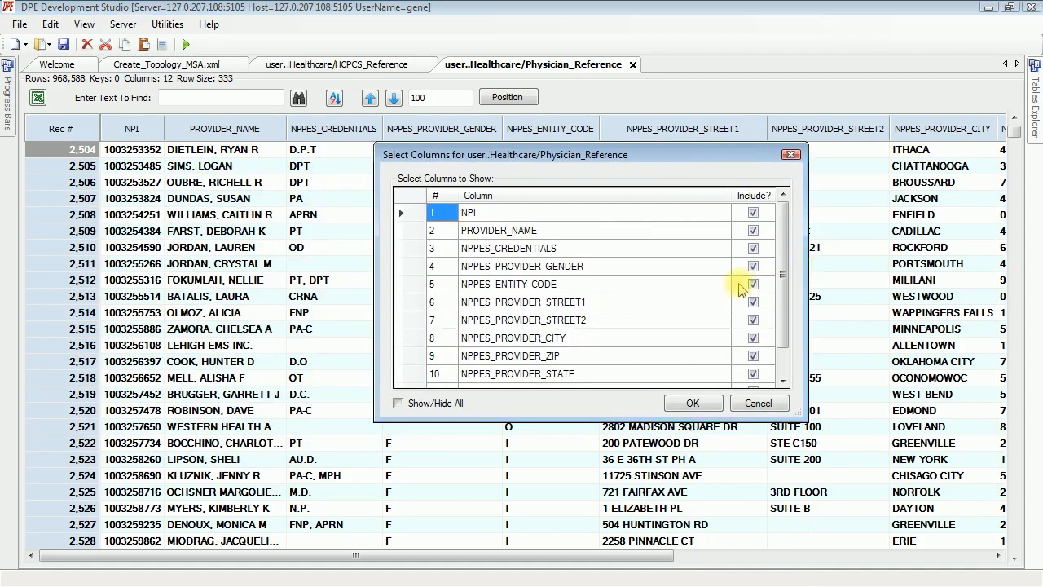
pyautogui.moveTo(782, 275); pyautogui.dragTo(789, 305)
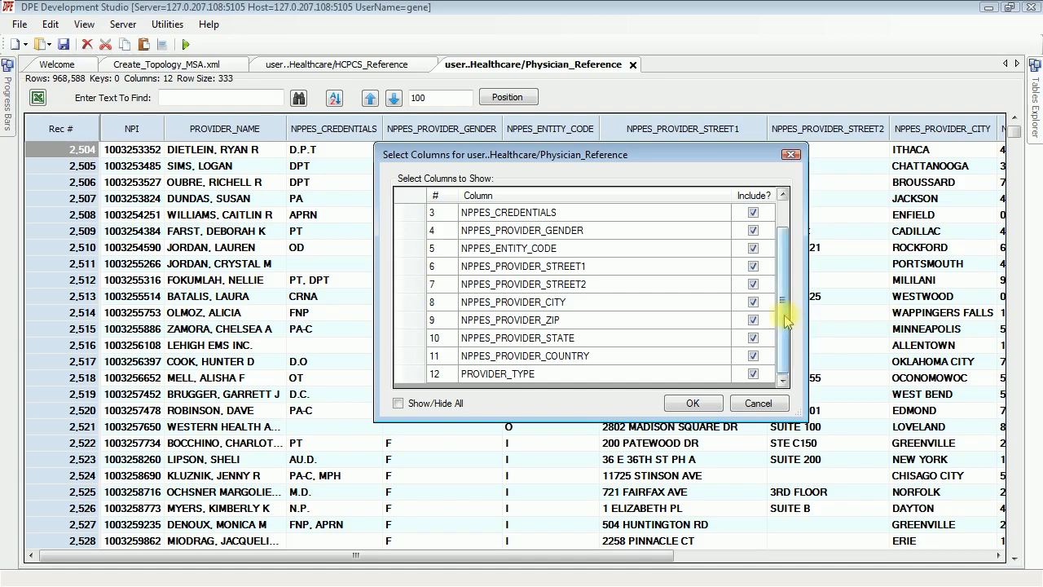
pyautogui.click(753, 284)
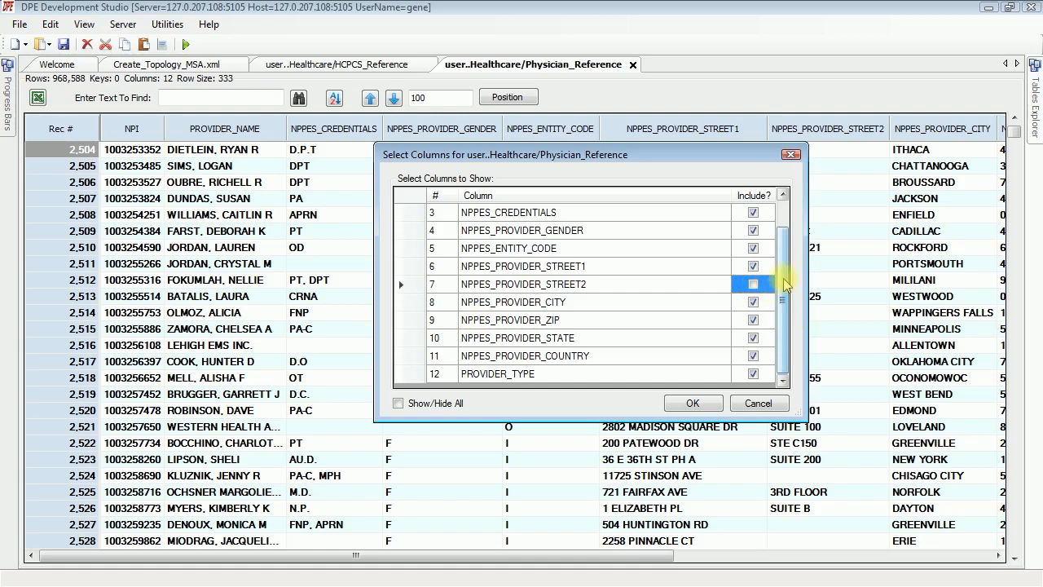
pyautogui.click(753, 356)
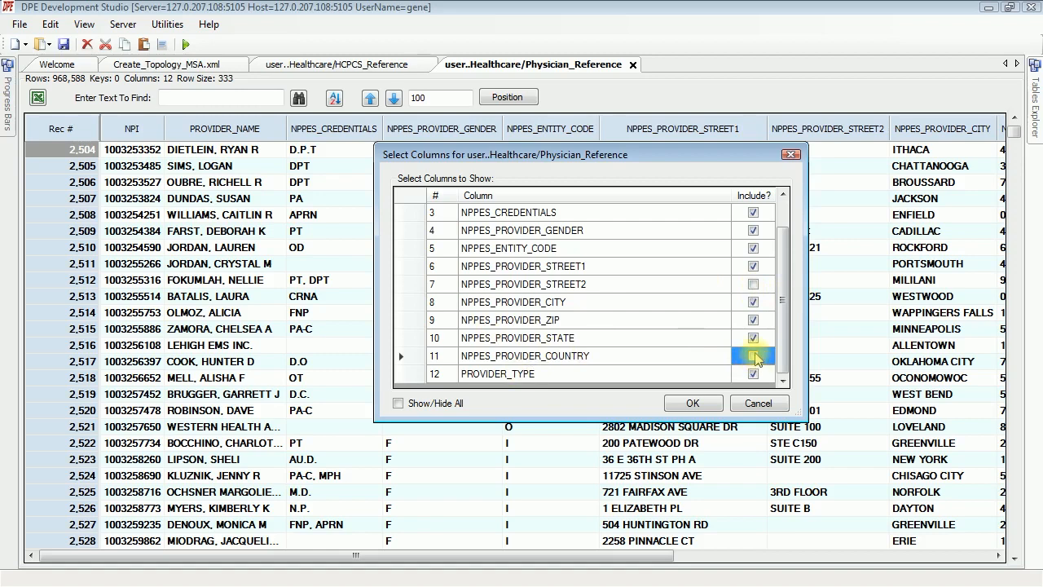
pyautogui.click(690, 405)
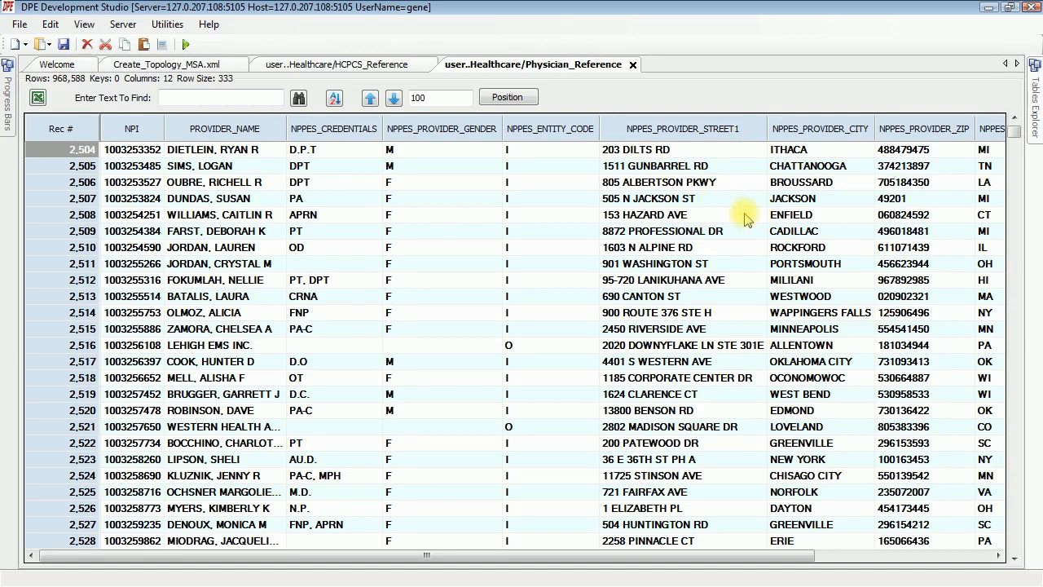
# Open the Physician_HCPCS_2013 table from the Healthcare folder.
pyautogui.rightClick(657, 230)
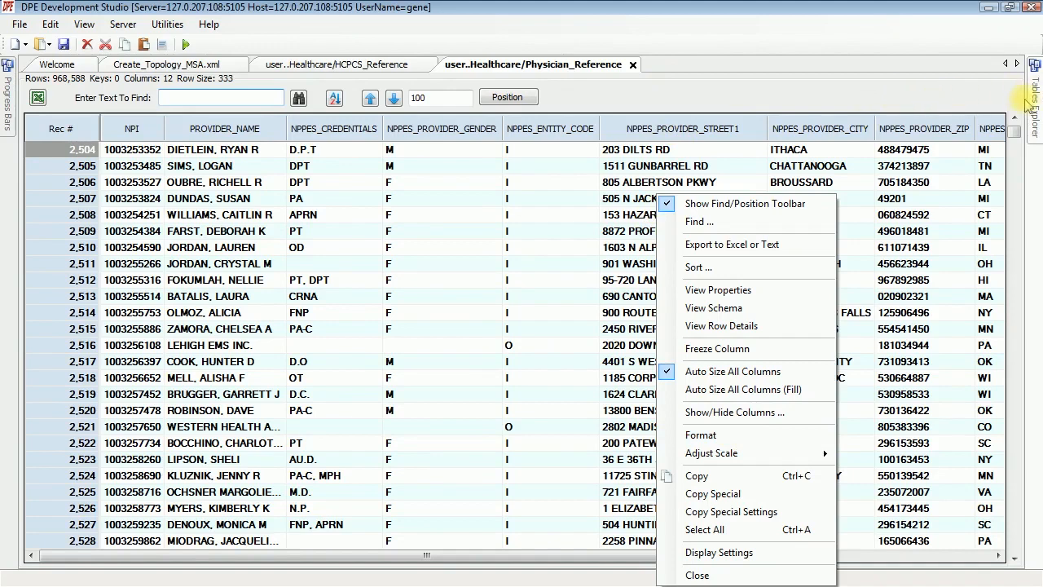
pyautogui.click(1037, 99)
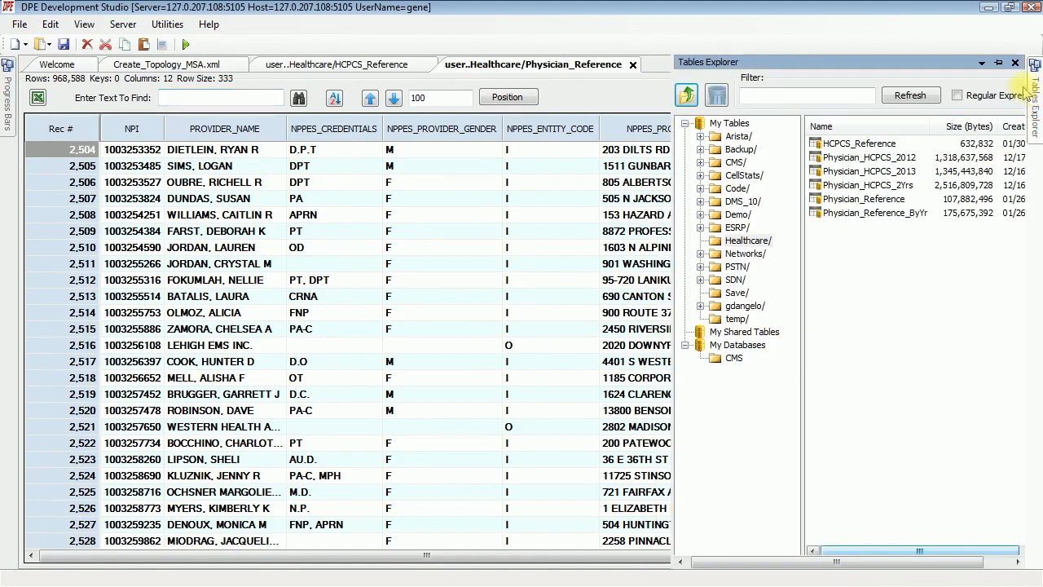
pyautogui.click(886, 172)
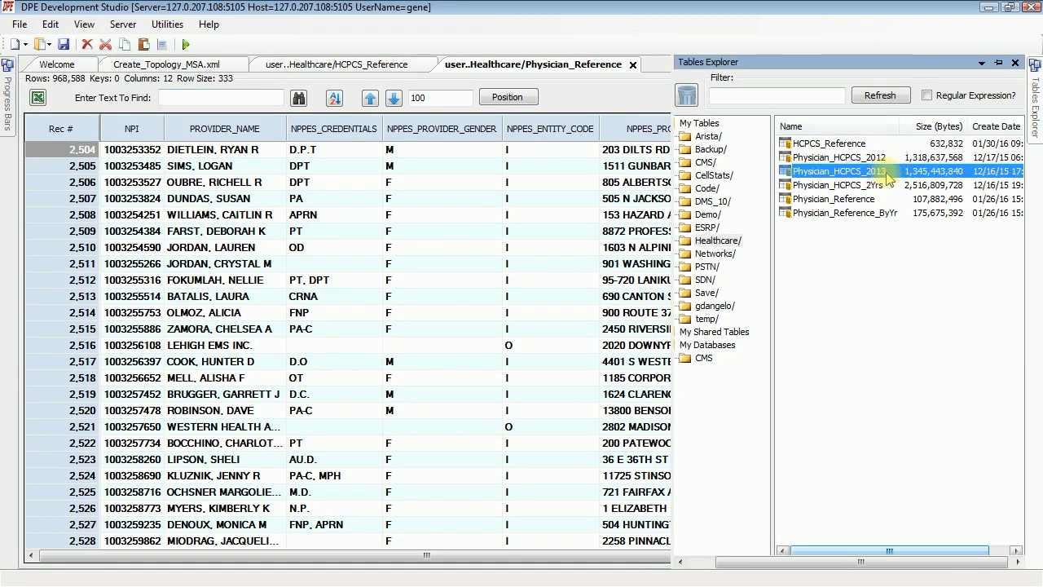
pyautogui.doubleClick(887, 175)
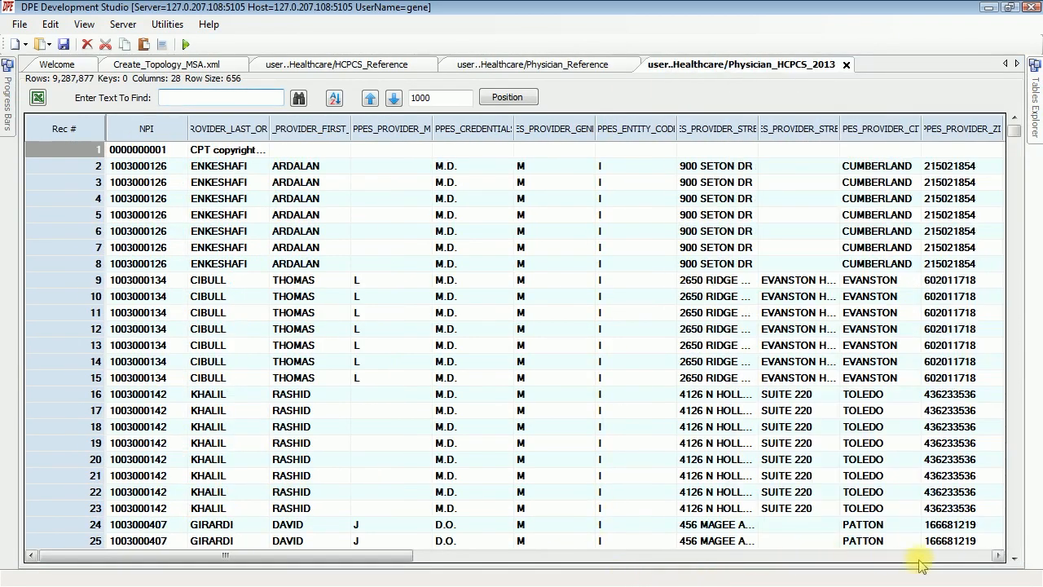
# Format the AVERAGE_MEDICARE_ALLOWED_AMT column of Physician_HCPCS_2013 as Number with 4 decimal places.
pyautogui.click(951, 557)
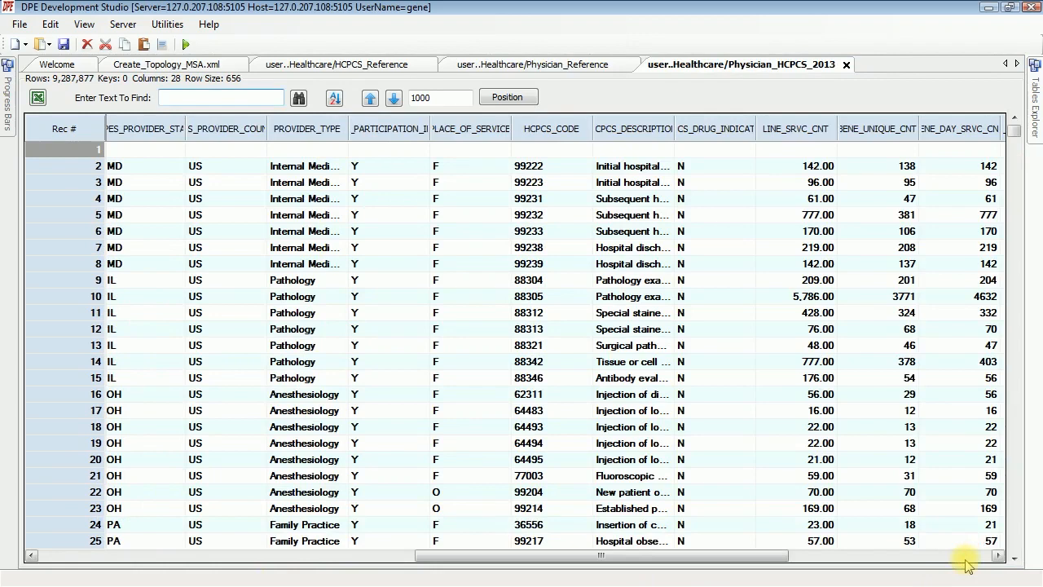
pyautogui.click(965, 557)
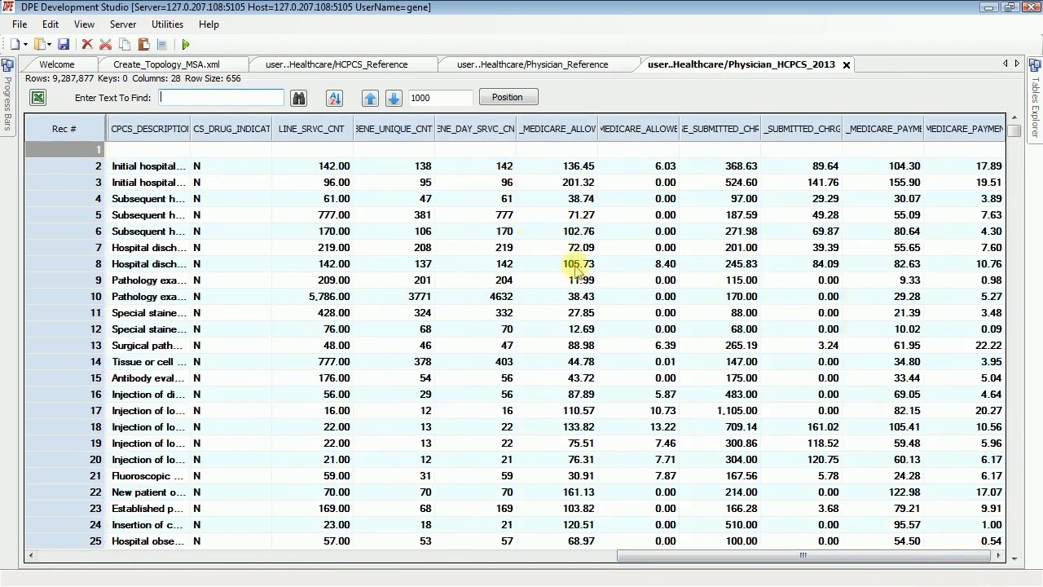
pyautogui.click(568, 132)
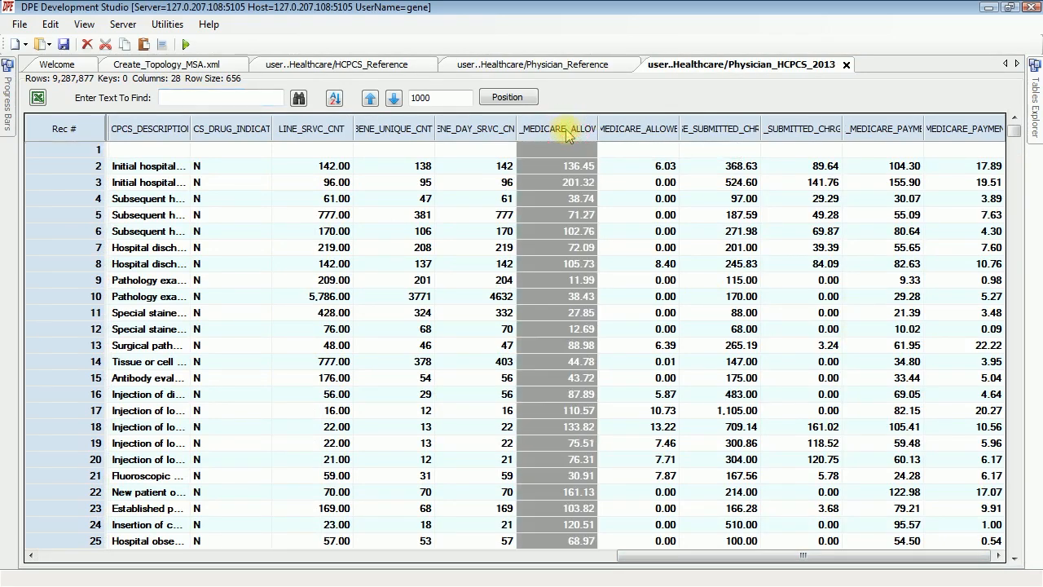
pyautogui.rightClick(572, 201)
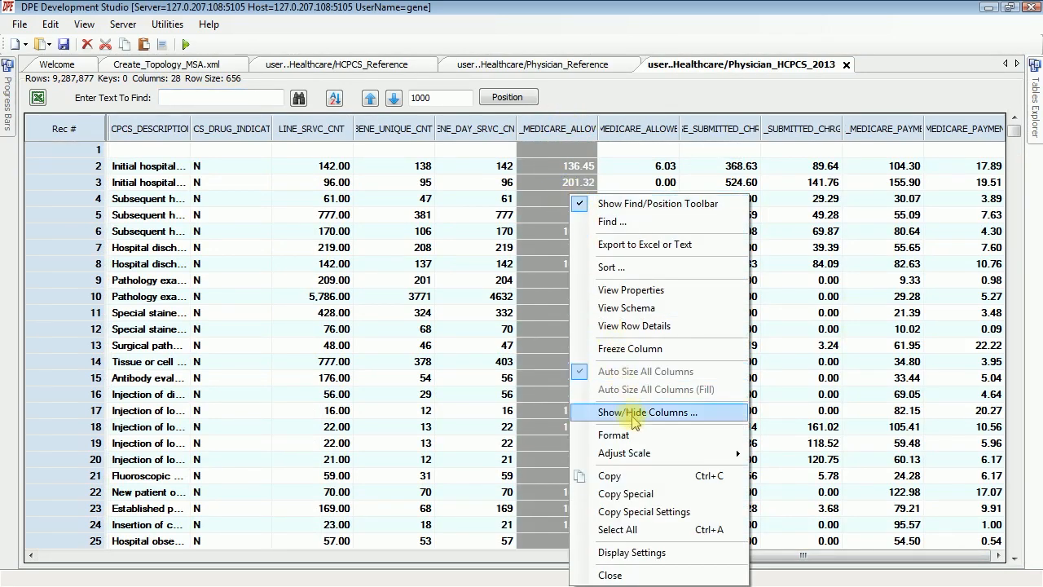
pyautogui.click(639, 437)
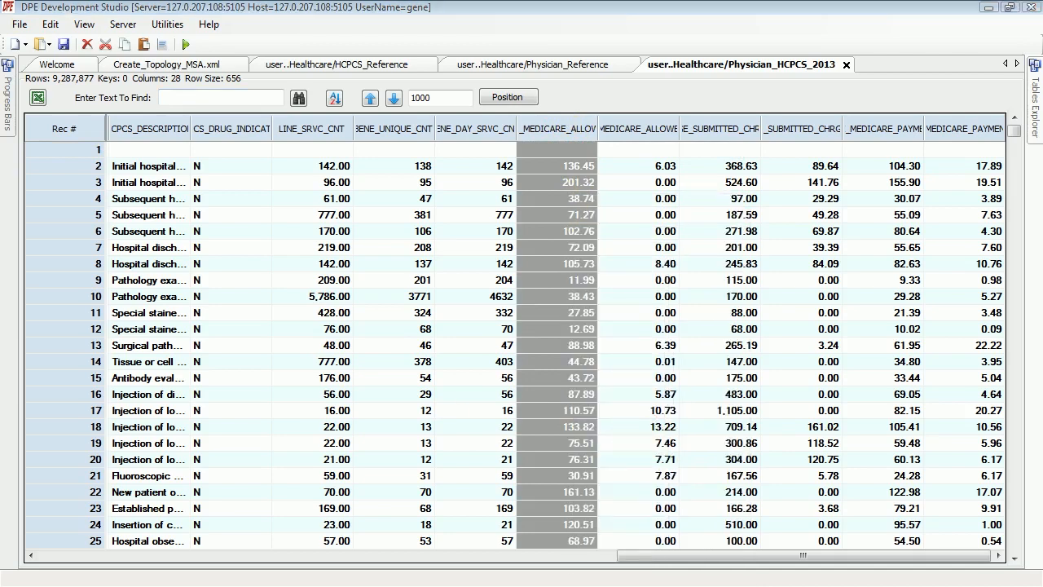
pyautogui.moveTo(531, 205); pyautogui.dragTo(342, 237)
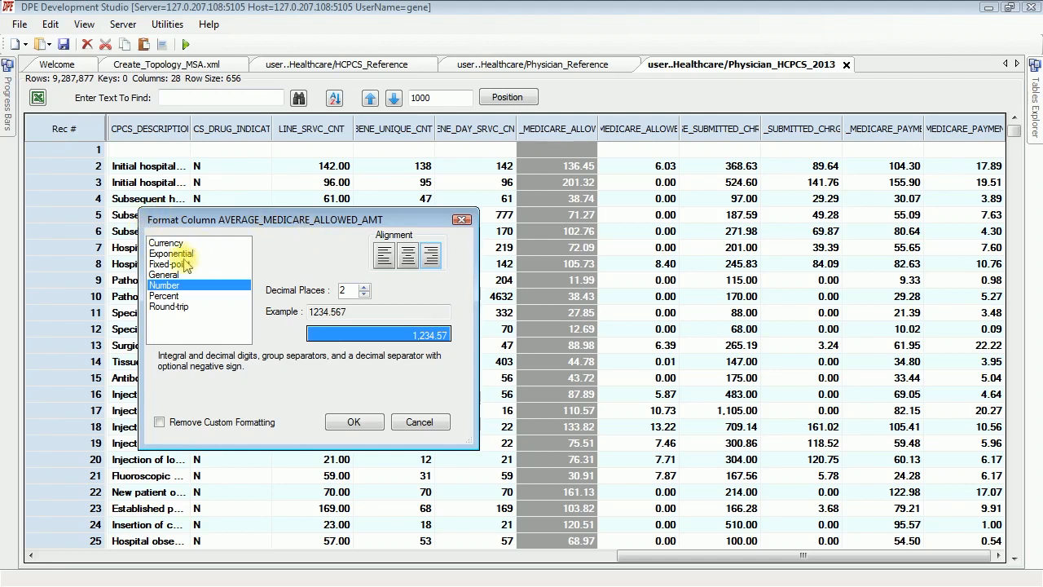
pyautogui.click(363, 295)
pyautogui.click(363, 286)
pyautogui.click(363, 287)
pyautogui.click(364, 286)
pyautogui.click(359, 422)
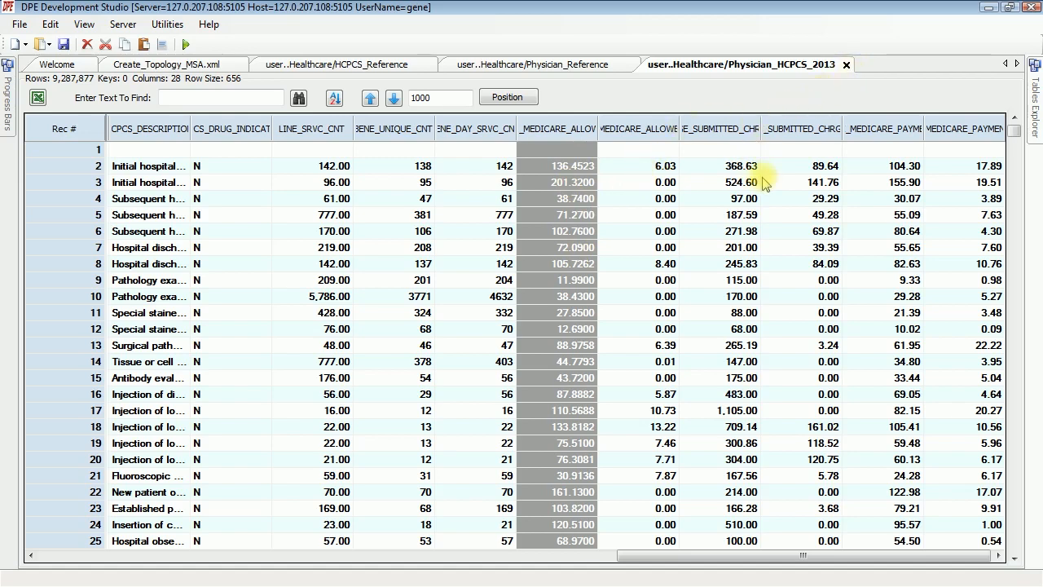
pyautogui.click(642, 166)
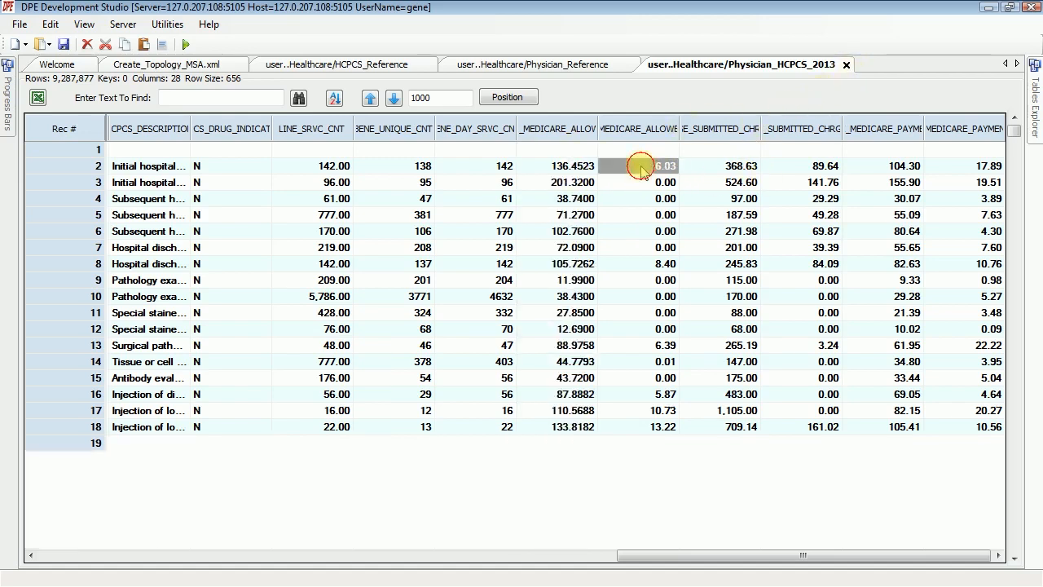
# Close and reopen the Physician_HCPCS_2013 table to check whether the AVERAGE_MEDICARE_ALLOWED_AMT format is retained.
pyautogui.click(846, 65)
pyautogui.click(1033, 114)
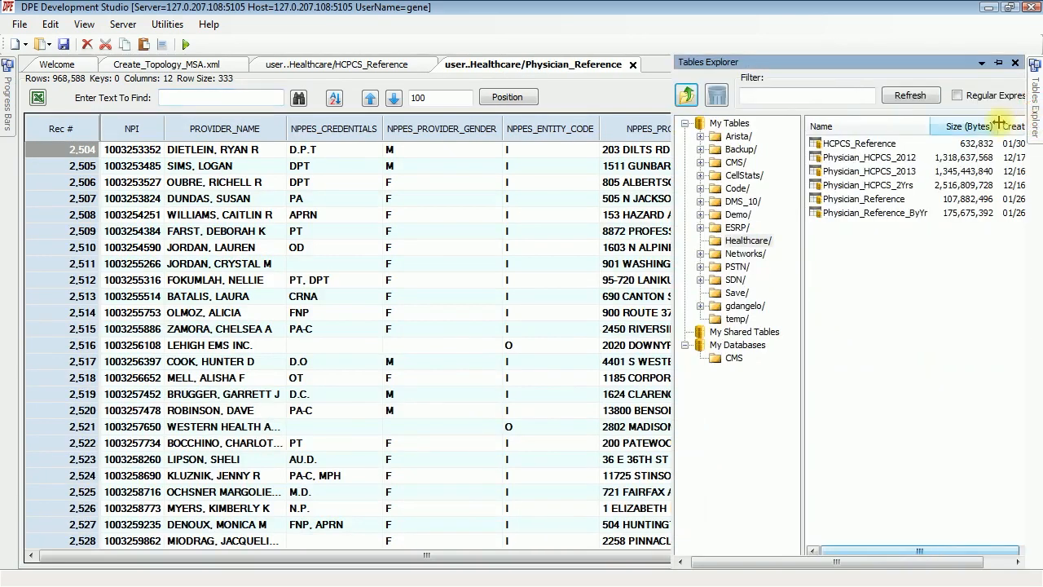
pyautogui.click(896, 172)
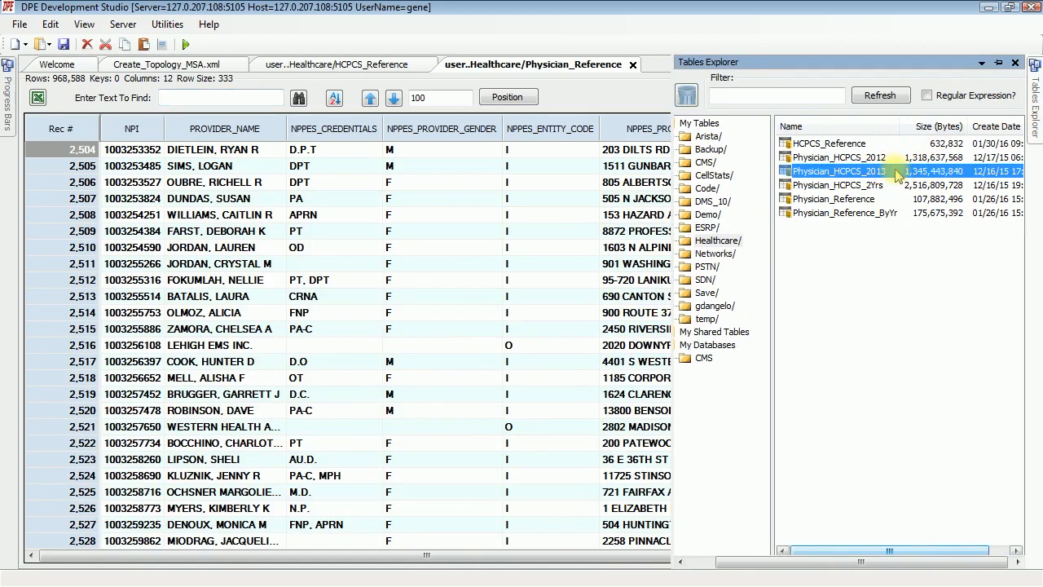
pyautogui.doubleClick(897, 172)
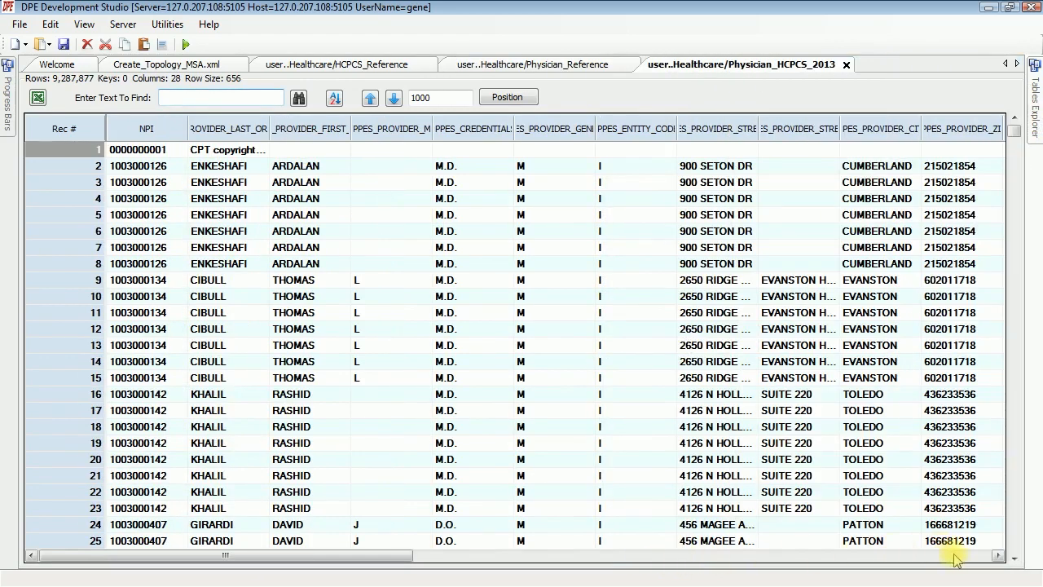
pyautogui.click(953, 556)
pyautogui.click(954, 557)
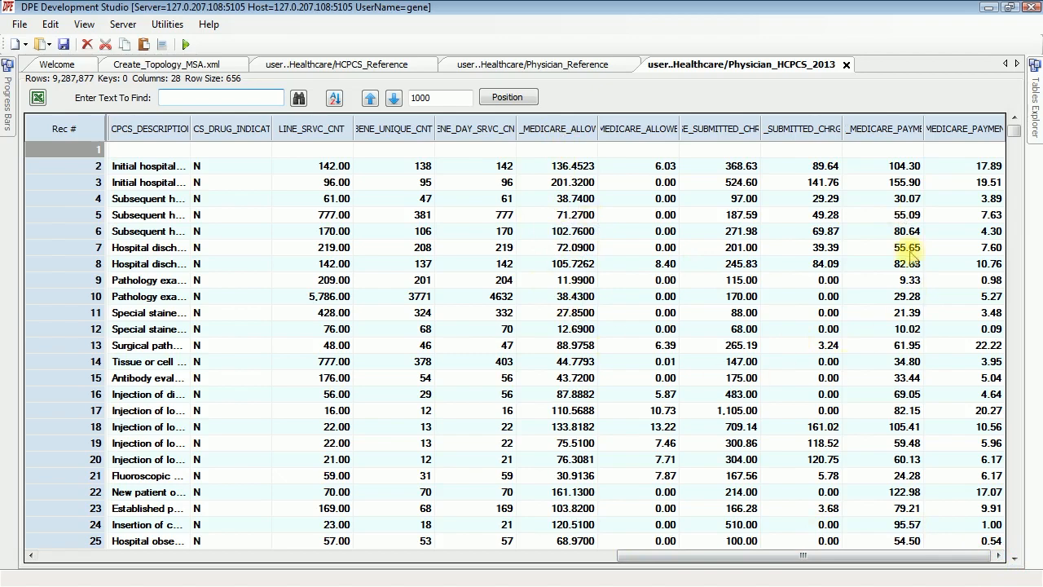
# Adjust the scale of the decimal columns in Physician_HCPCS_2013 to 3.
pyautogui.rightClick(562, 241)
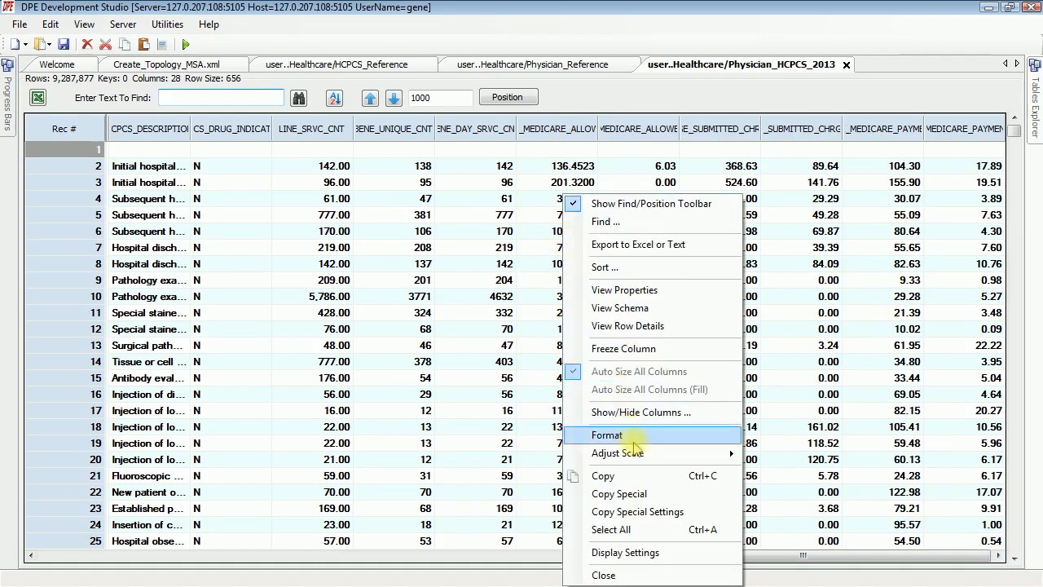
pyautogui.moveTo(642, 456)
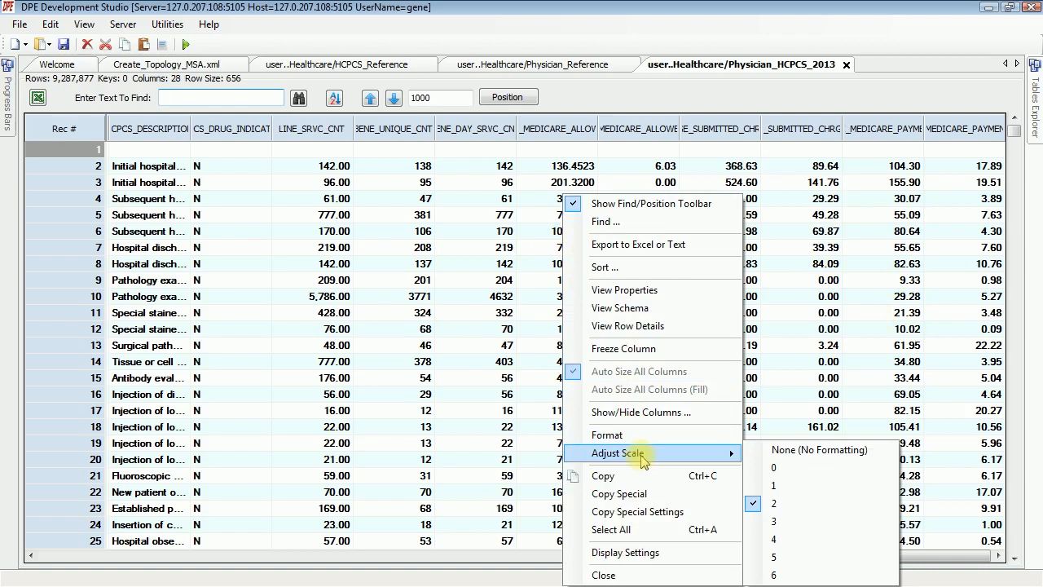
pyautogui.click(790, 519)
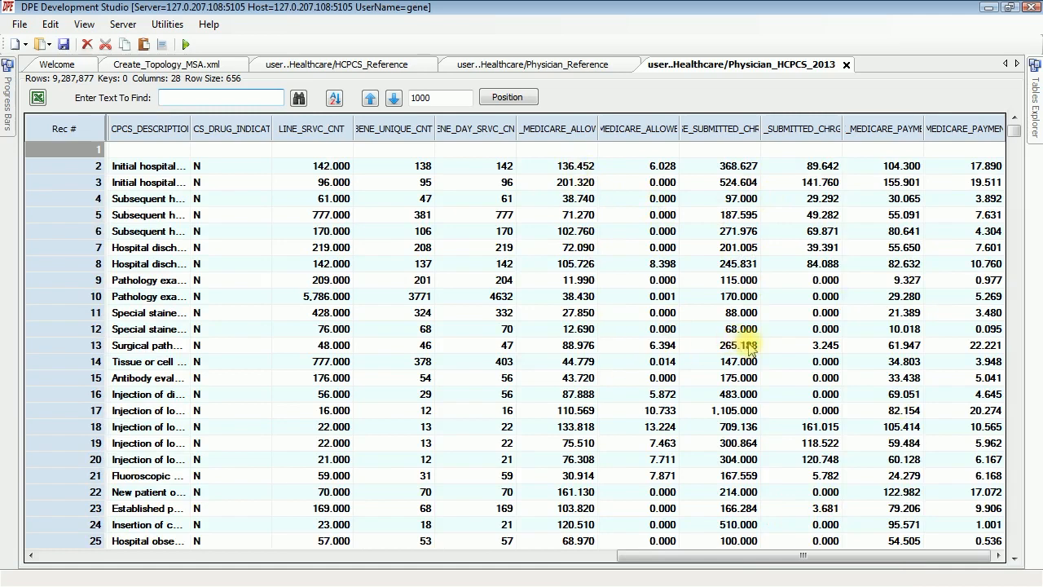
# Adjust the scale of the decimal columns in Physician_HCPCS_2013 to show their full, unrounded values.
pyautogui.rightClick(607, 278)
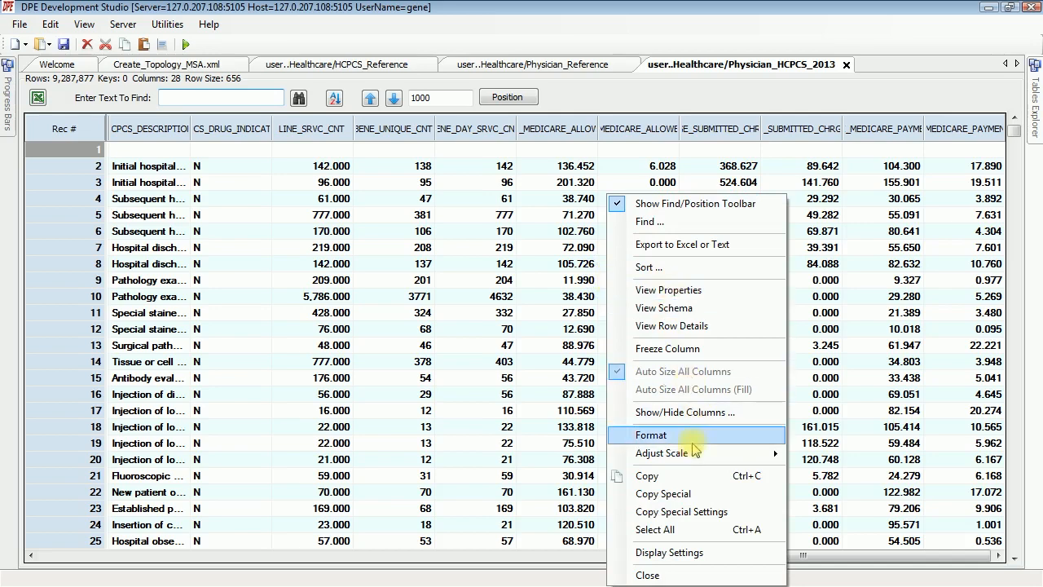
pyautogui.moveTo(694, 455)
pyautogui.click(883, 450)
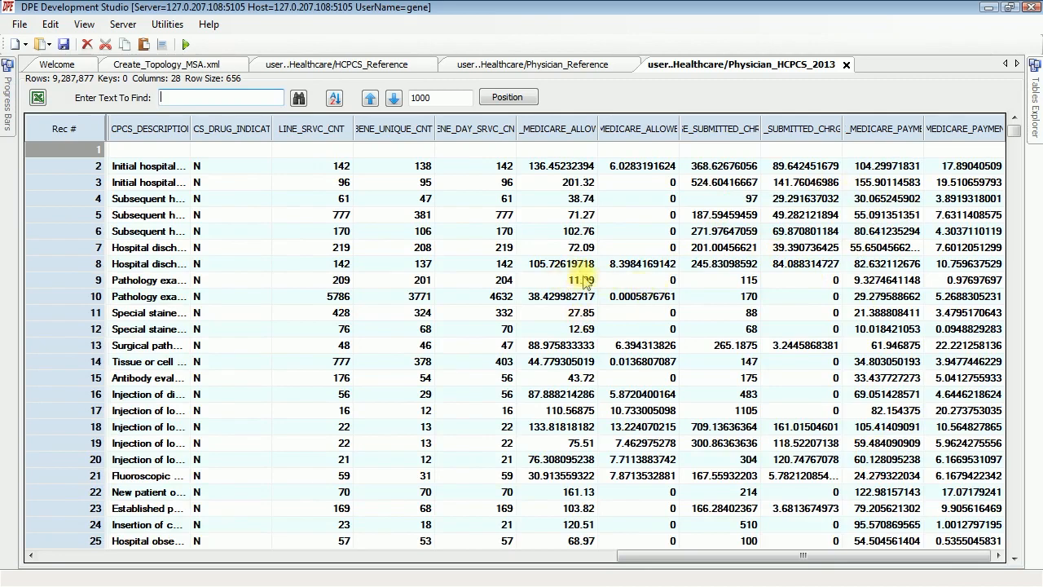
# Close and reopen the Physician_HCPCS_2013 table to check its decimal column formats, and close it again.
pyautogui.click(846, 65)
pyautogui.click(1036, 115)
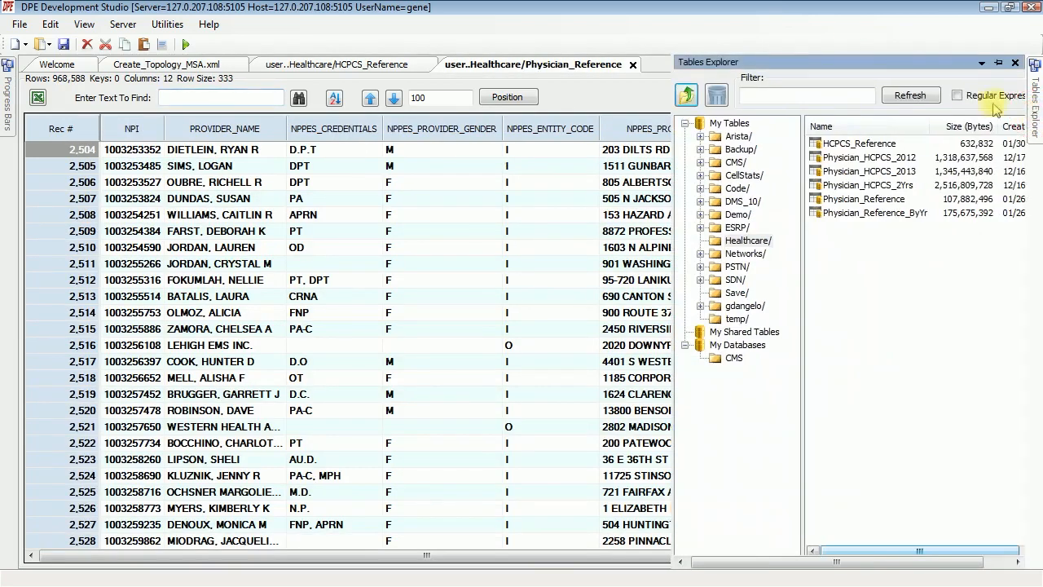
pyautogui.click(899, 173)
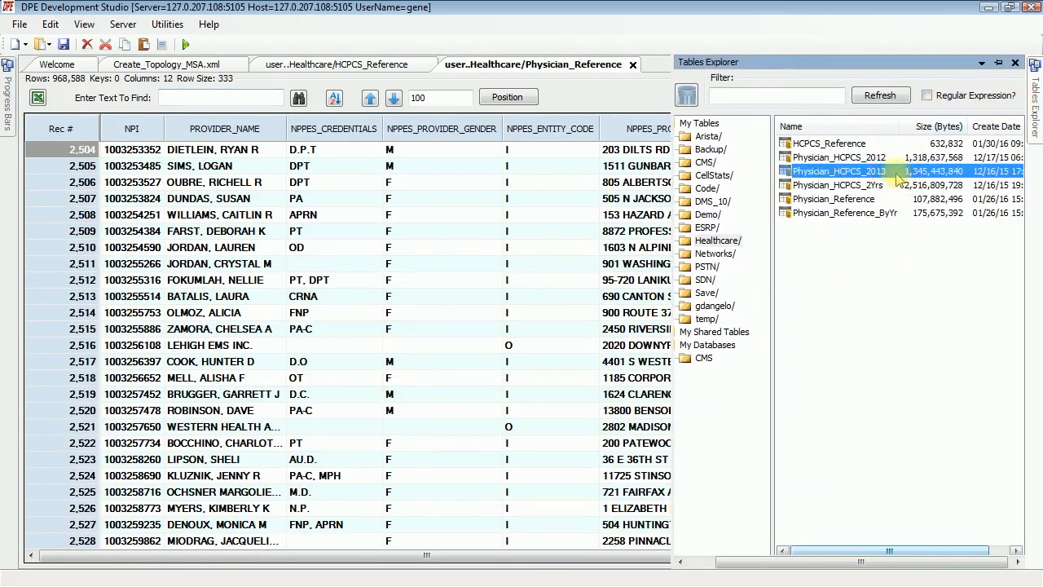
pyautogui.doubleClick(899, 173)
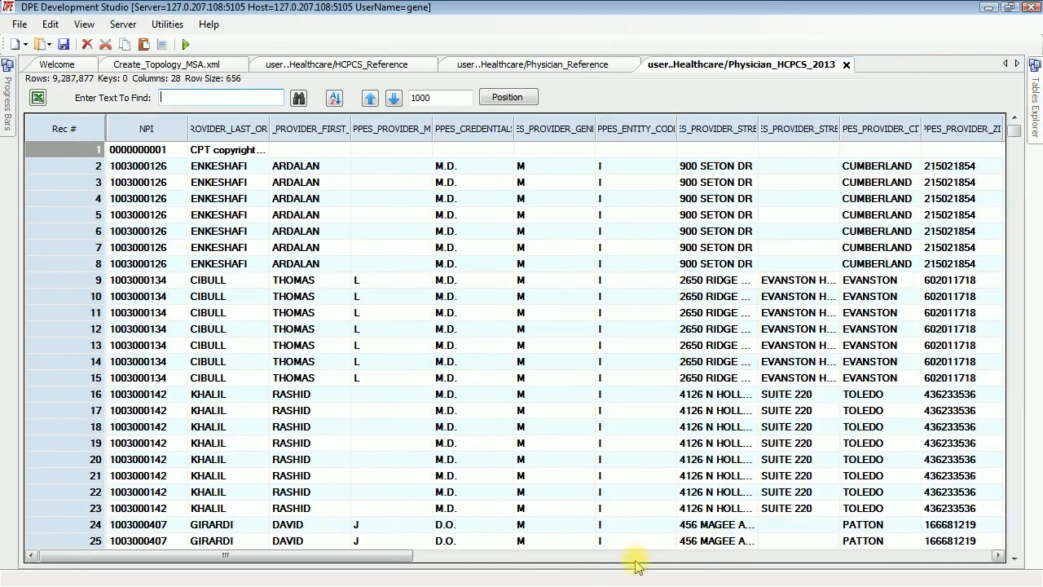
pyautogui.click(939, 555)
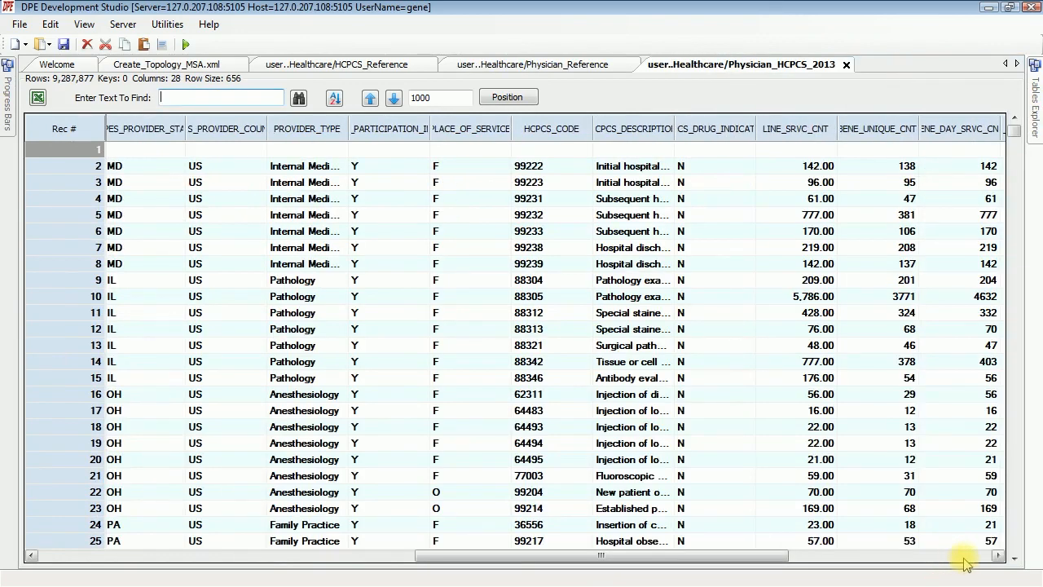
pyautogui.click(965, 558)
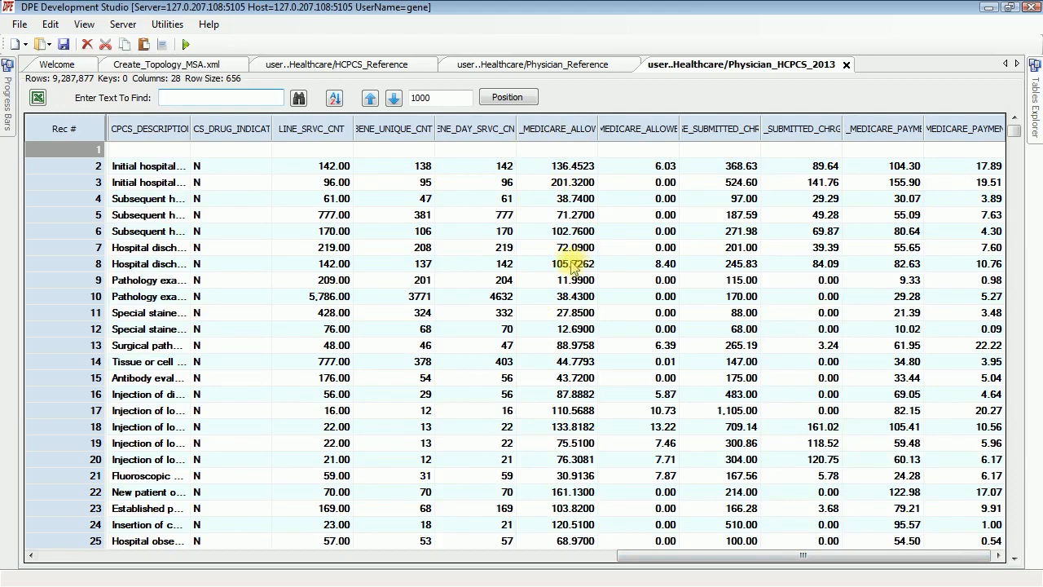
pyautogui.click(846, 64)
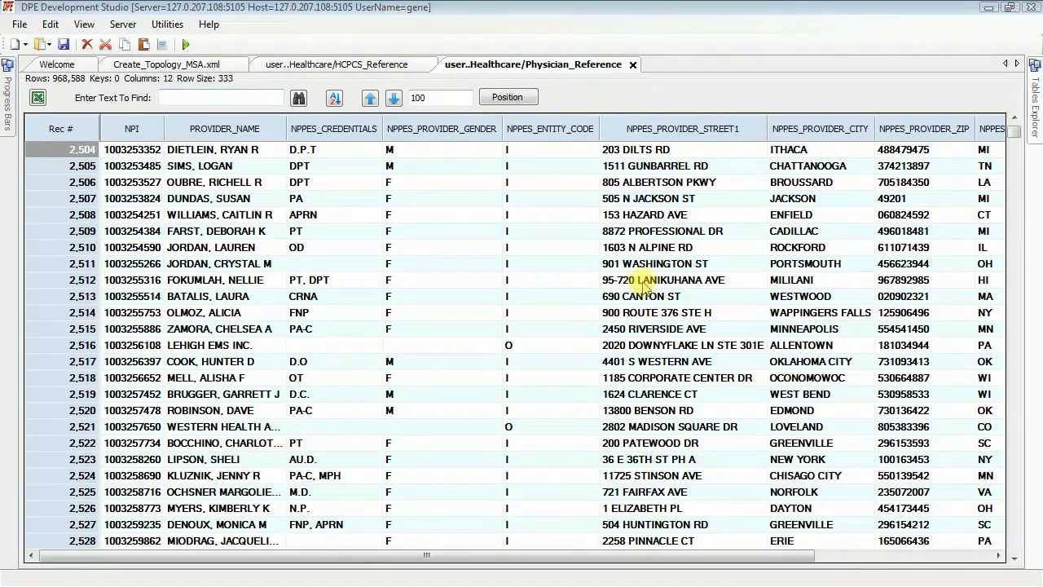
# Select and copy the PROVIDER_NAME through NPPES_PROVIDER_GENDER cells of records 2,507 to 2,523 in Physician_Reference.
pyautogui.rightClick(644, 281)
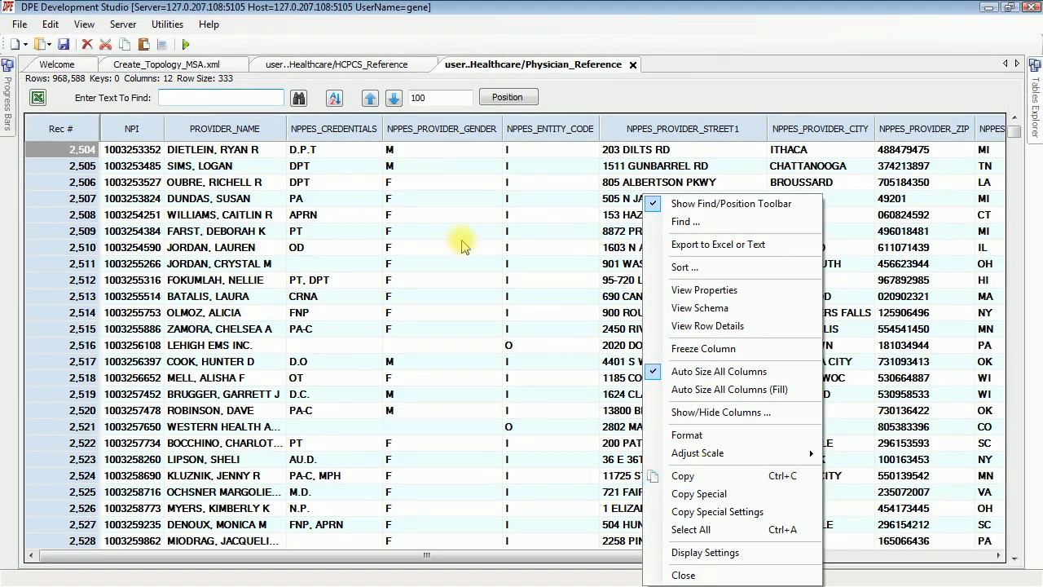
pyautogui.click(226, 247)
pyautogui.moveTo(224, 244); pyautogui.dragTo(416, 440)
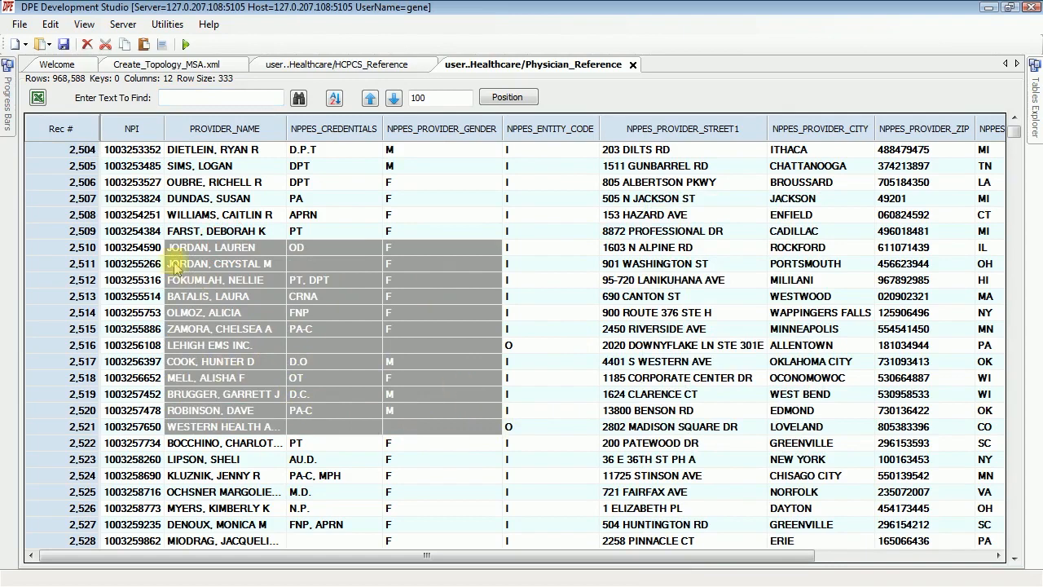
pyautogui.moveTo(132, 198); pyautogui.dragTo(179, 410)
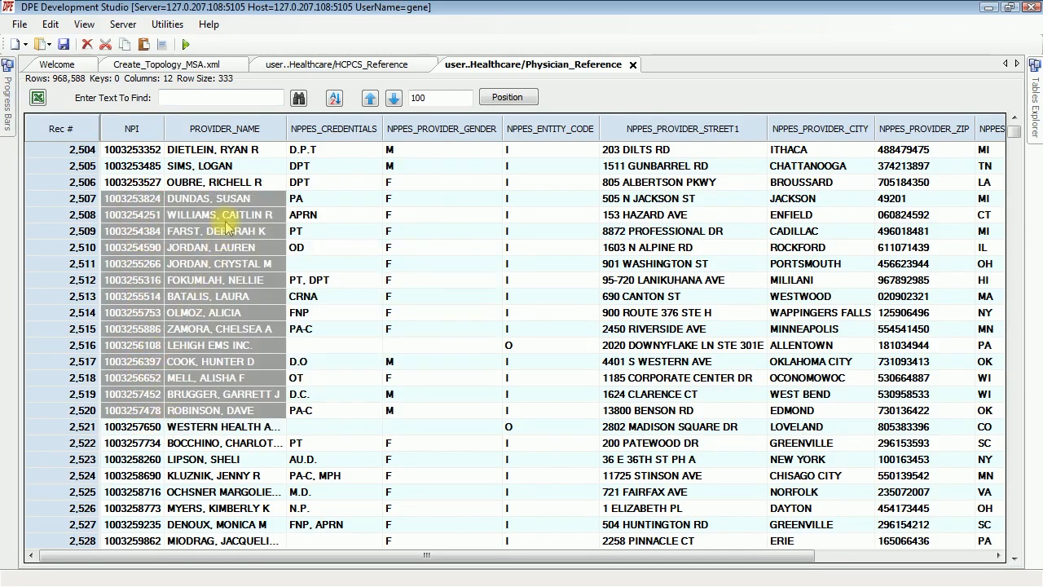
pyautogui.moveTo(133, 205); pyautogui.dragTo(133, 378)
pyautogui.moveTo(233, 198); pyautogui.dragTo(451, 463)
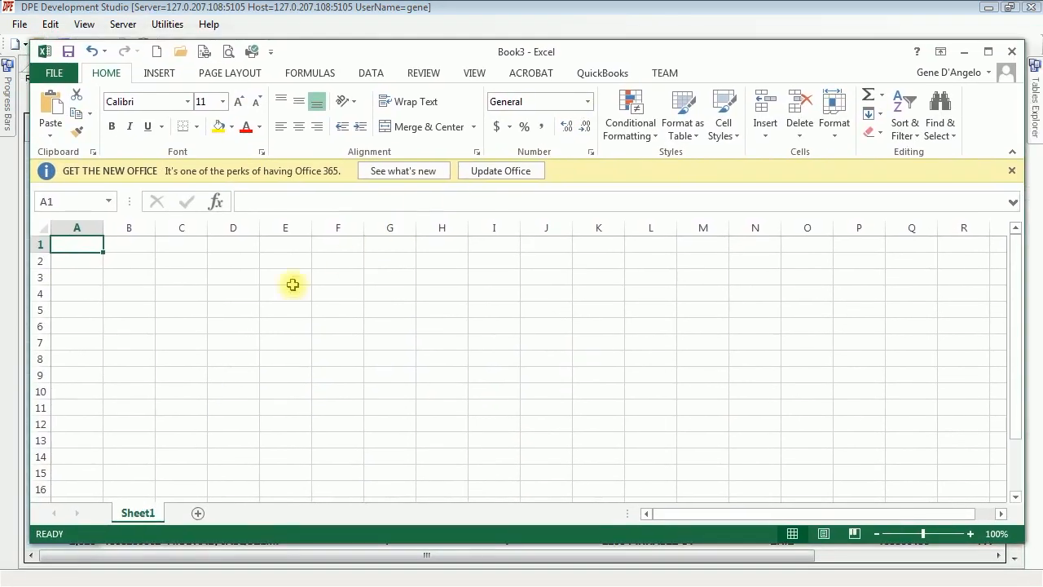
# Paste the copied cells at A1 of the blank Excel workbook, widen columns A to C and fit the row heights.
pyautogui.hotkey('ctrl', 'v')
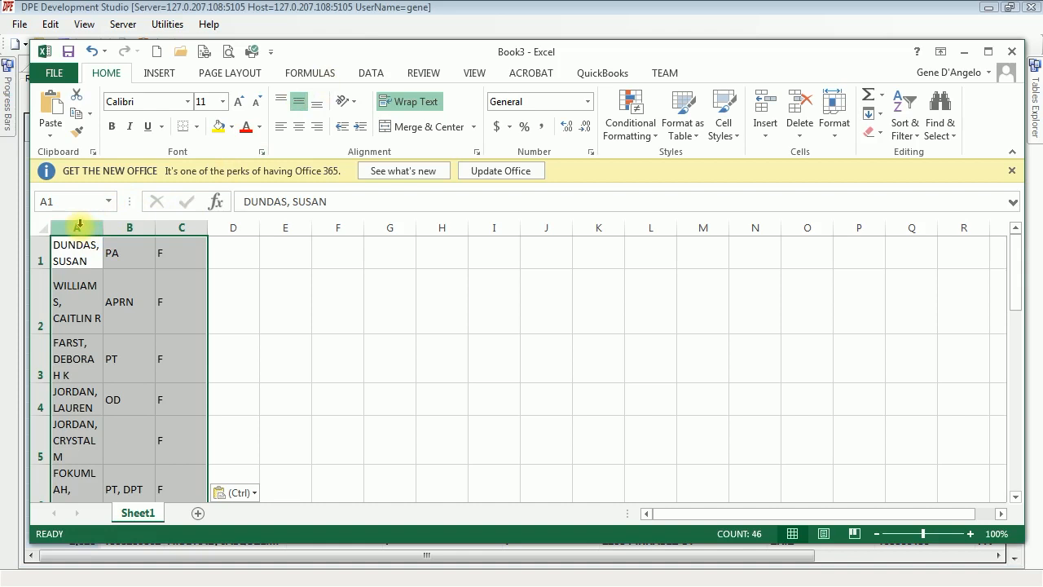
pyautogui.moveTo(85, 227); pyautogui.dragTo(183, 238)
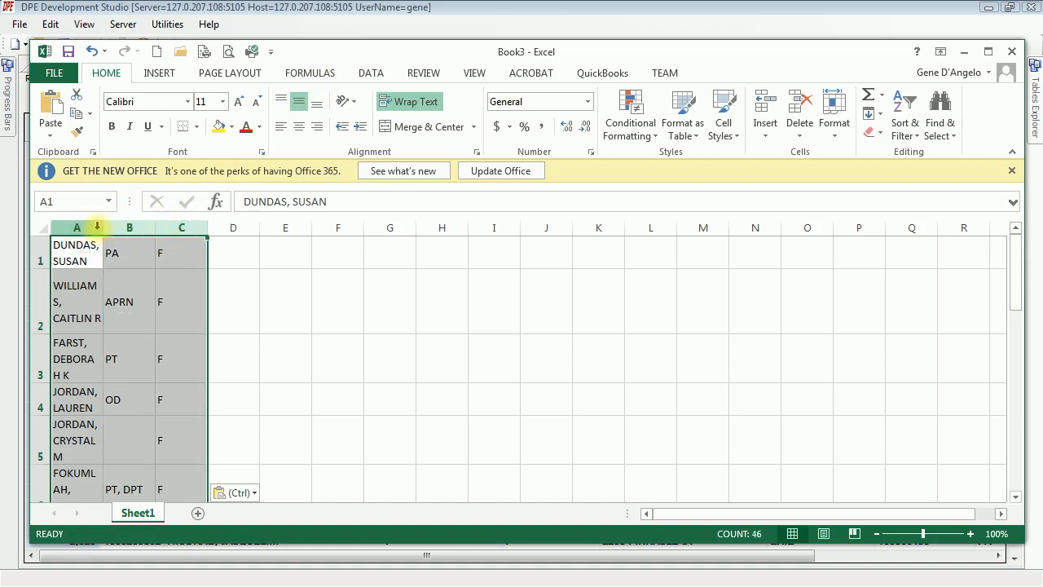
pyautogui.moveTo(102, 229); pyautogui.dragTo(377, 230)
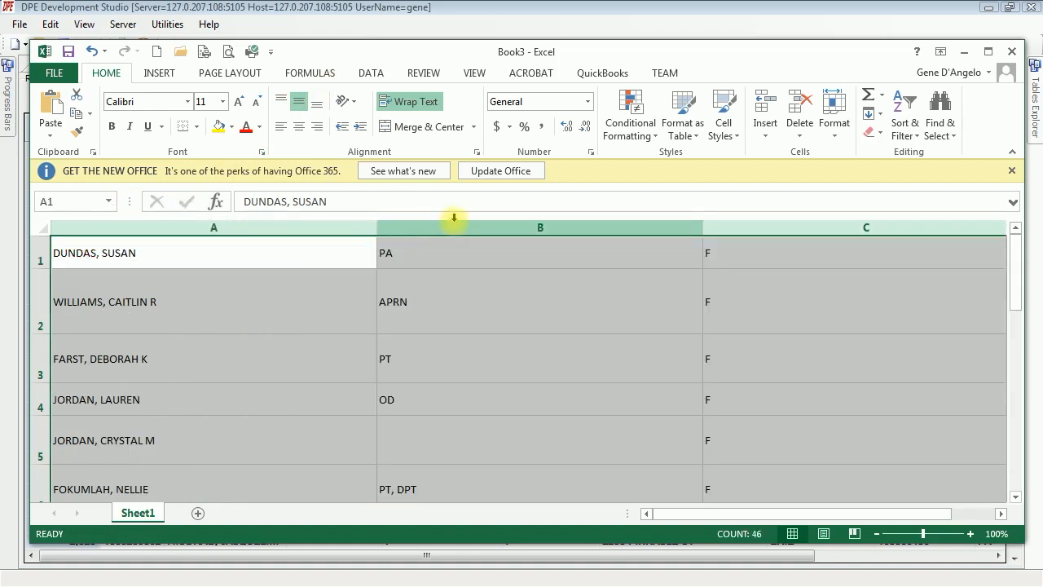
pyautogui.click(43, 227)
pyautogui.doubleClick(43, 268)
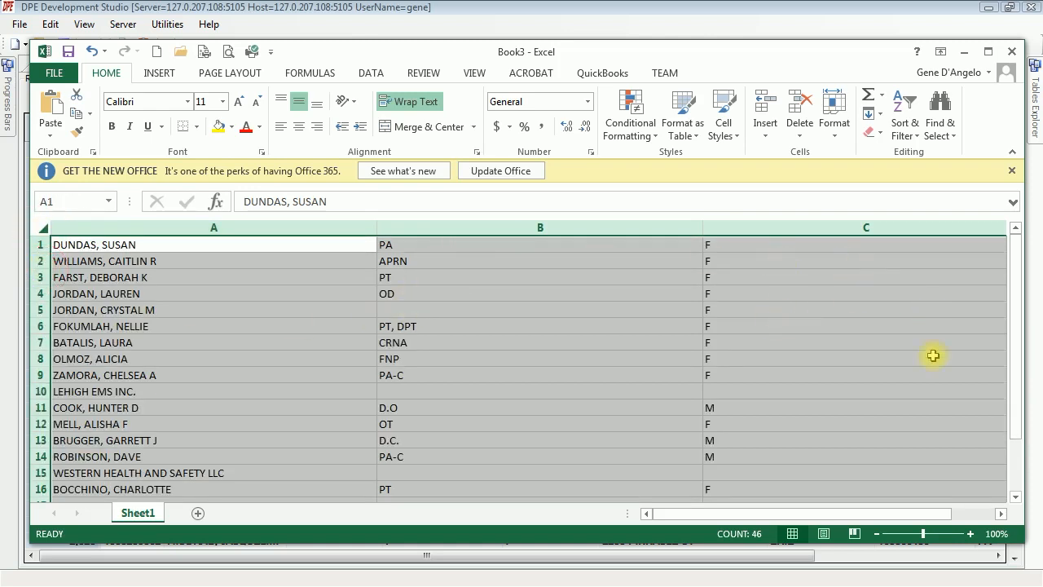
pyautogui.click(980, 516)
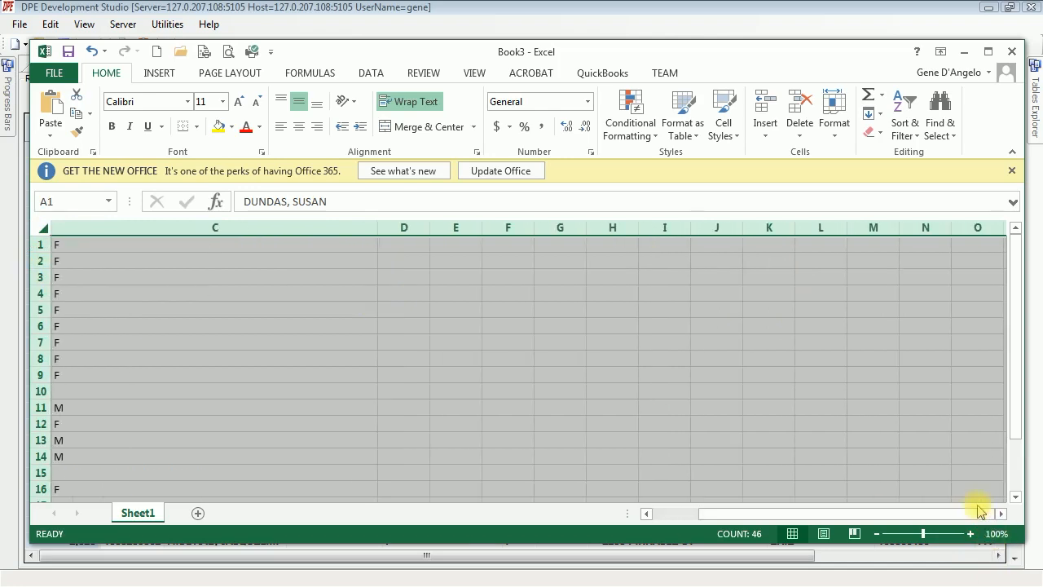
pyautogui.moveTo(941, 516); pyautogui.dragTo(888, 519)
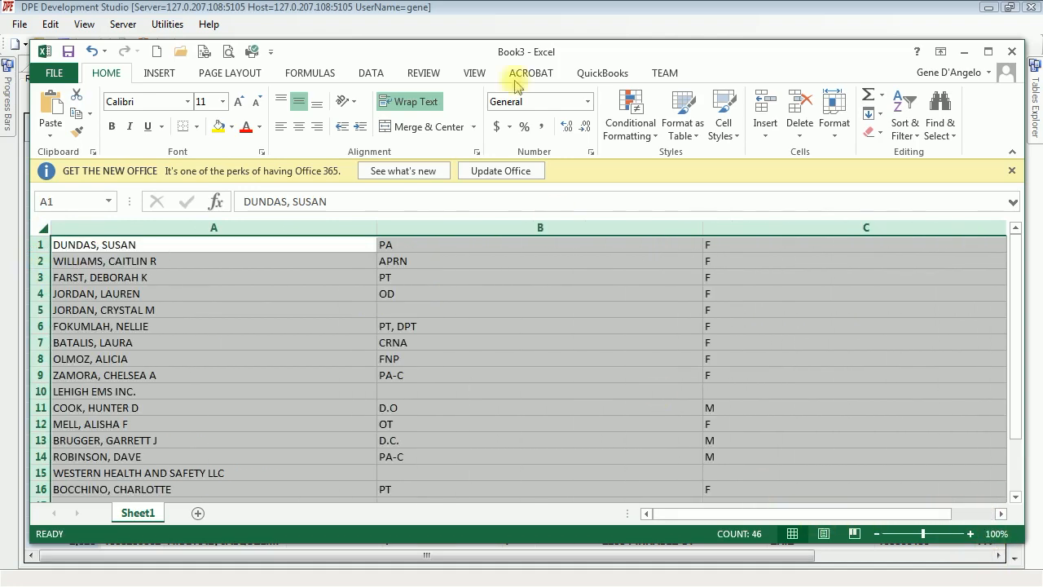
# Move the Excel workbook window away so that it does not cover the Physician_Reference table.
pyautogui.moveTo(643, 56); pyautogui.dragTo(0, 45)
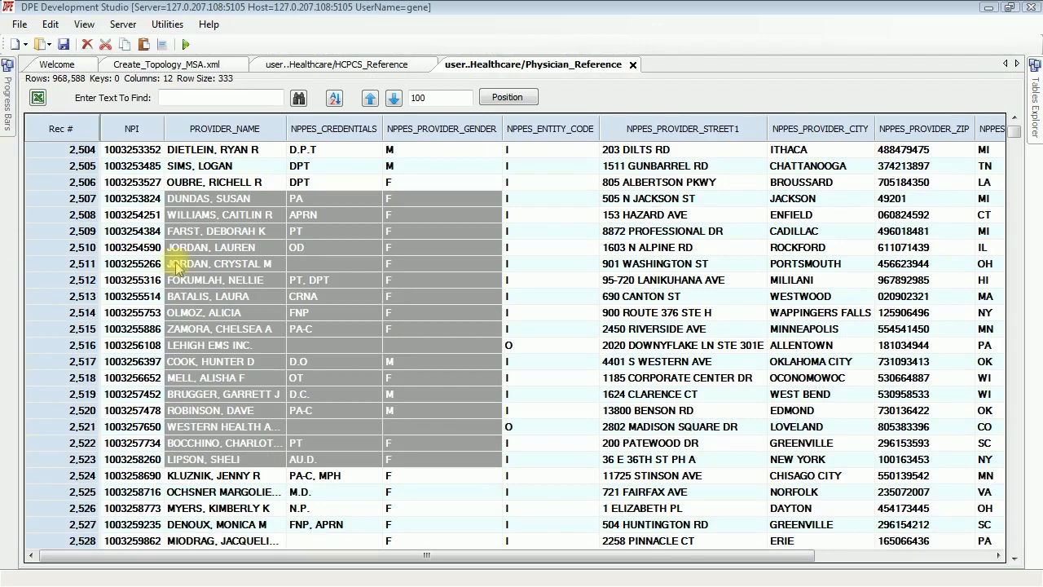
pyautogui.moveTo(0, 167); pyautogui.dragTo(614, 69)
pyautogui.click(231, 309)
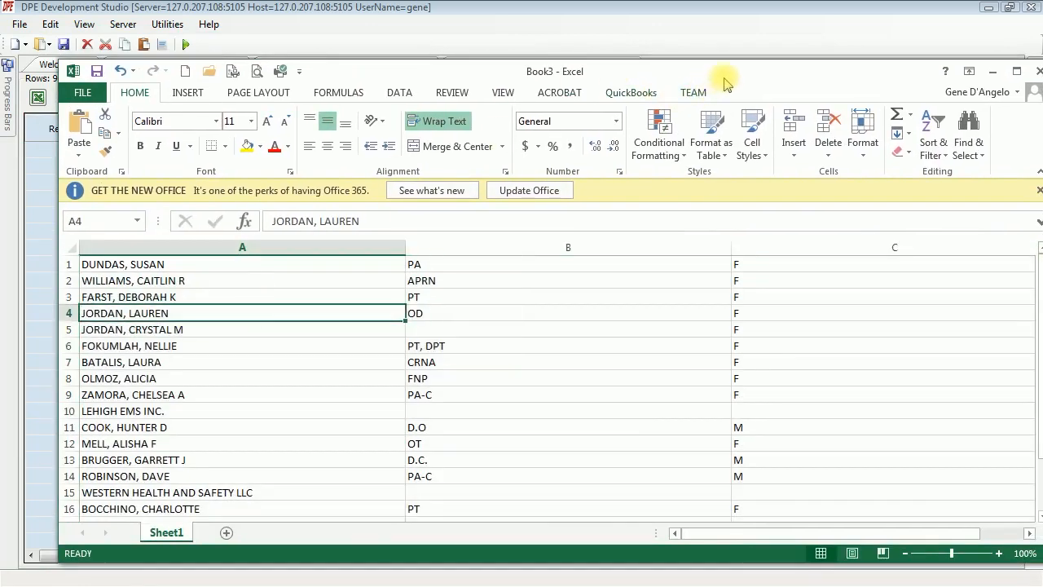
pyautogui.moveTo(725, 79); pyautogui.dragTo(0, 138)
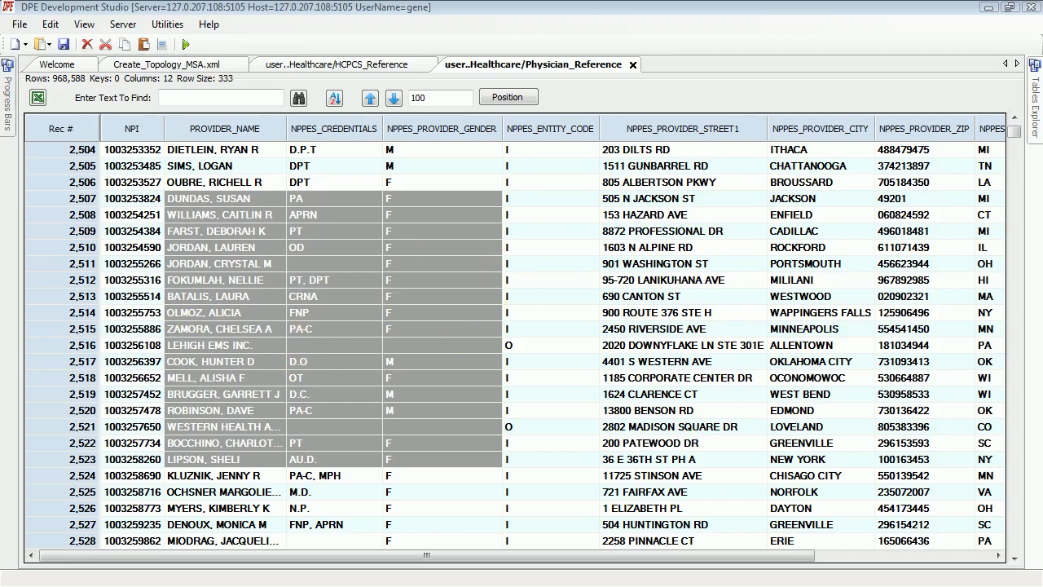
# Switch to Notepad, paste the copied cells into the blank document and close it without saving.
pyautogui.hotkey('alt', 'Tab')
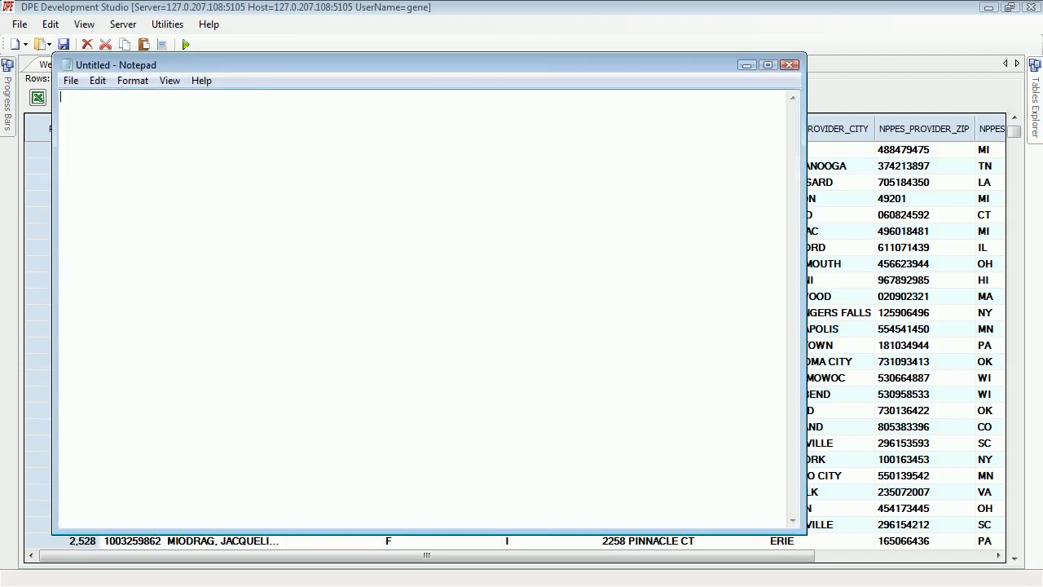
pyautogui.hotkey('ctrl', 'v')
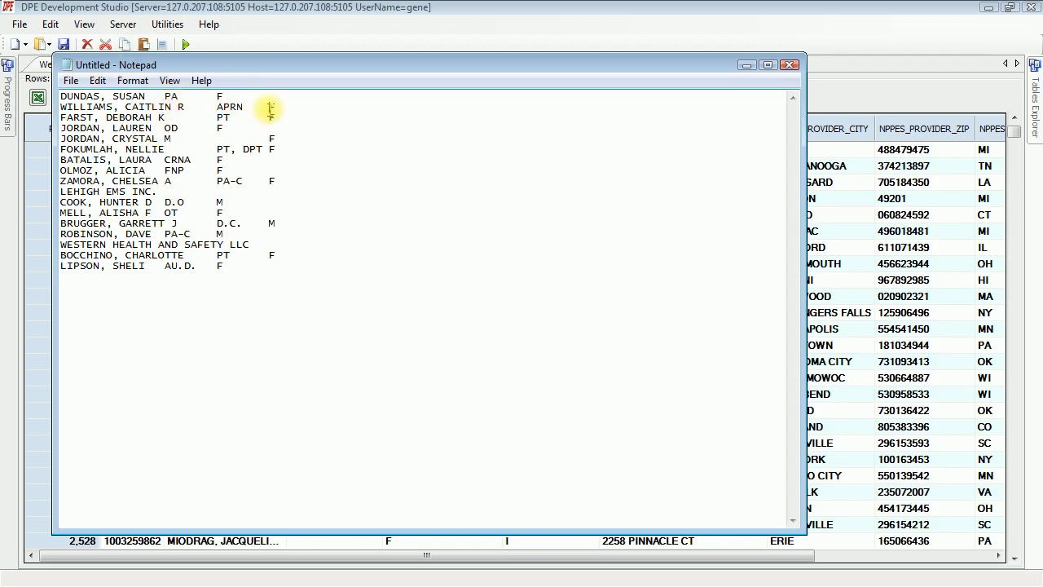
pyautogui.click(789, 64)
pyautogui.click(572, 303)
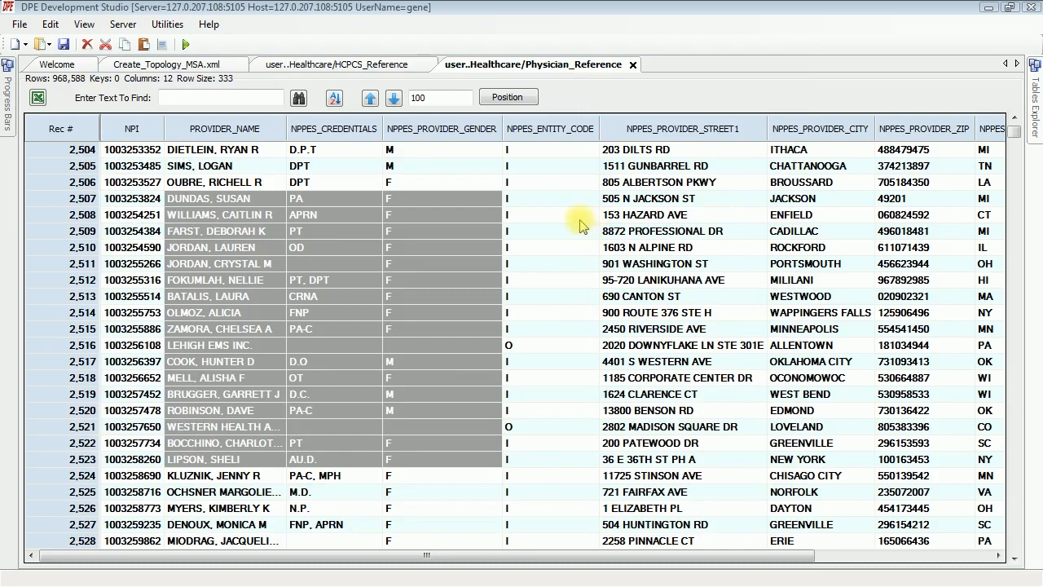
# In the Copy Special Settings, keep the Comma (,) cell delimiter, toggle the Add Quotes option and accept the settings.
pyautogui.click(652, 201)
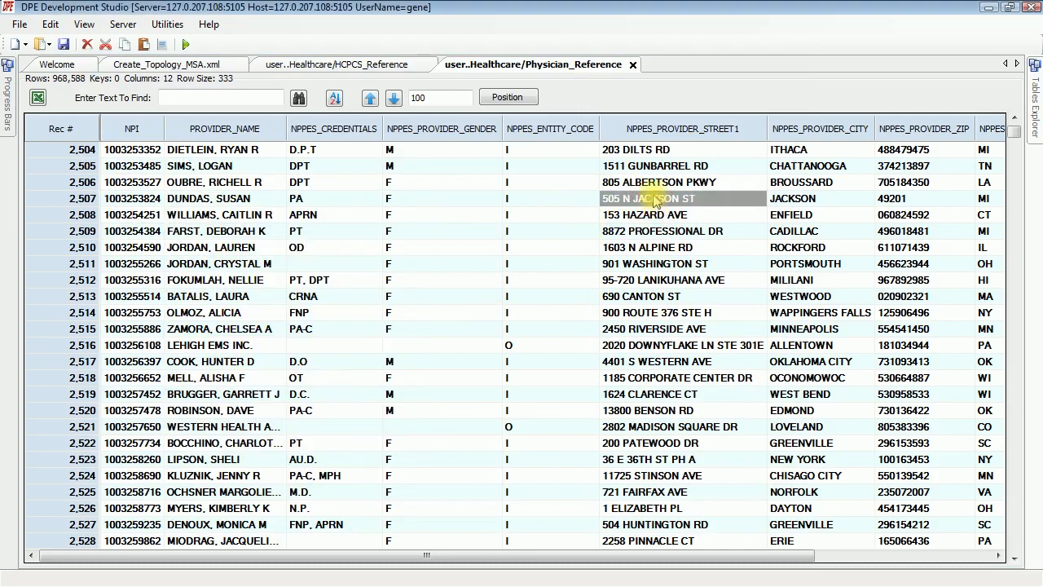
pyautogui.rightClick(661, 198)
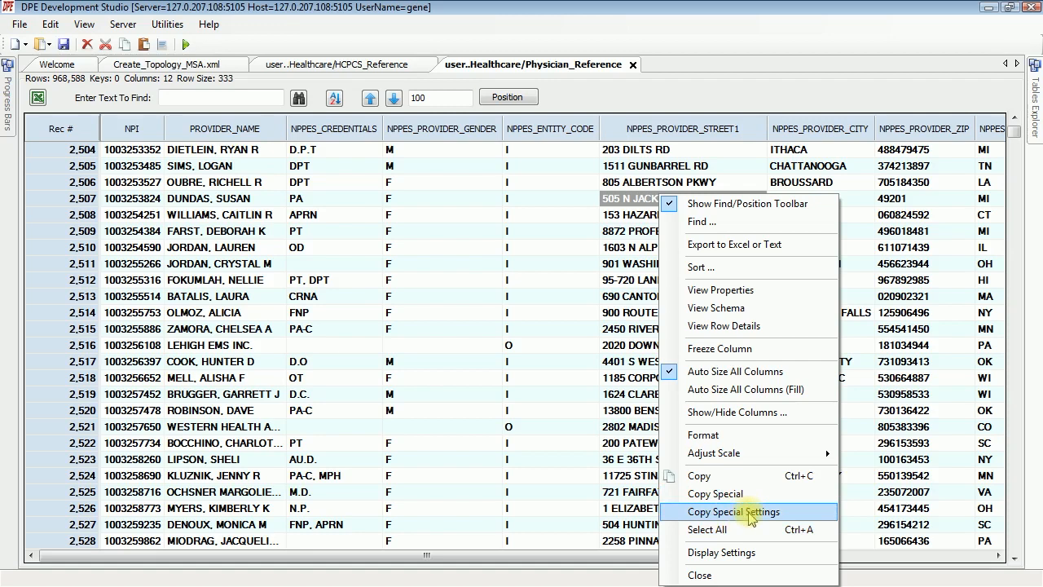
pyautogui.click(748, 514)
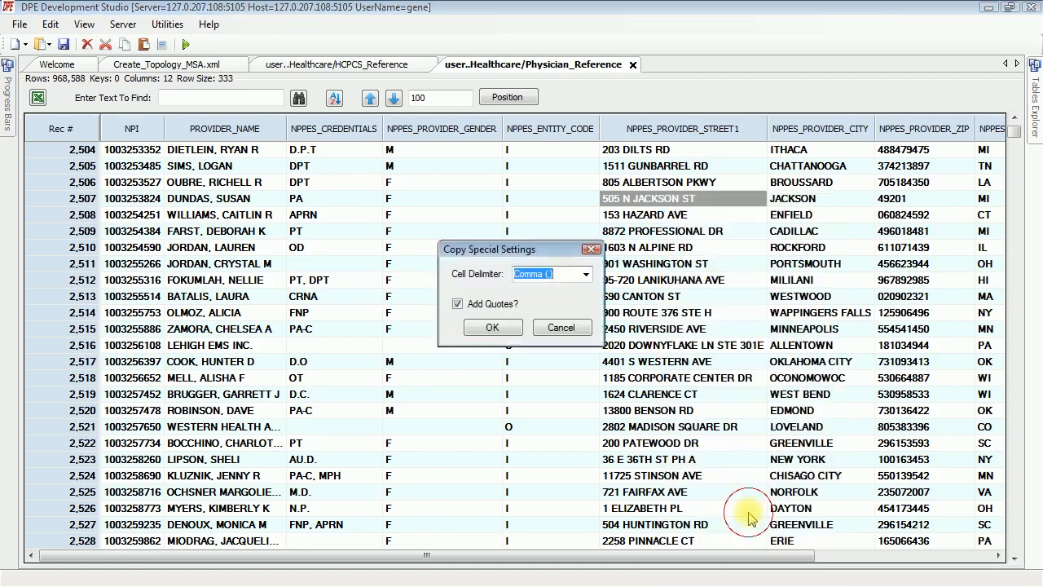
pyautogui.click(586, 277)
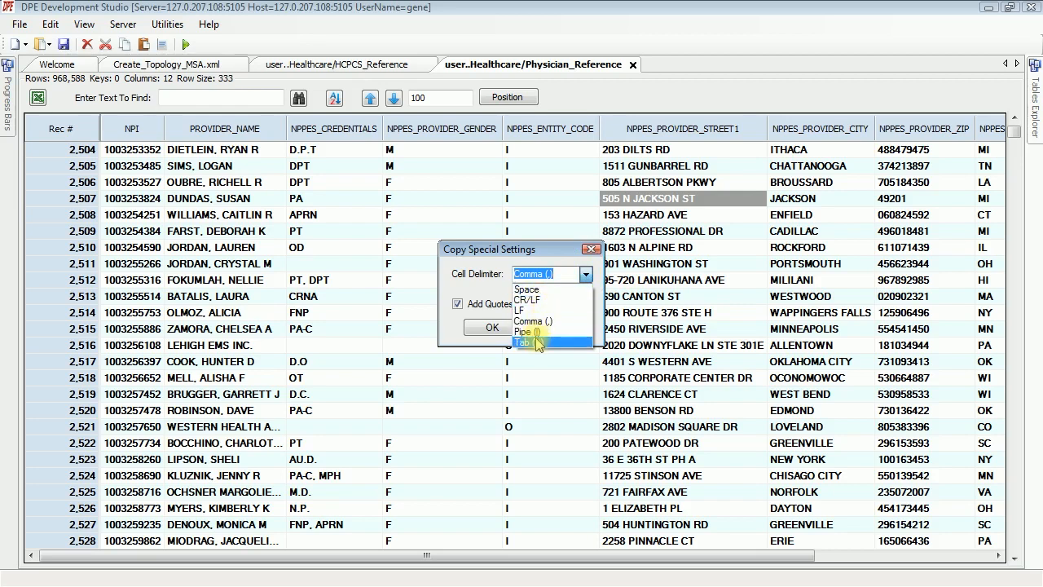
pyautogui.click(544, 253)
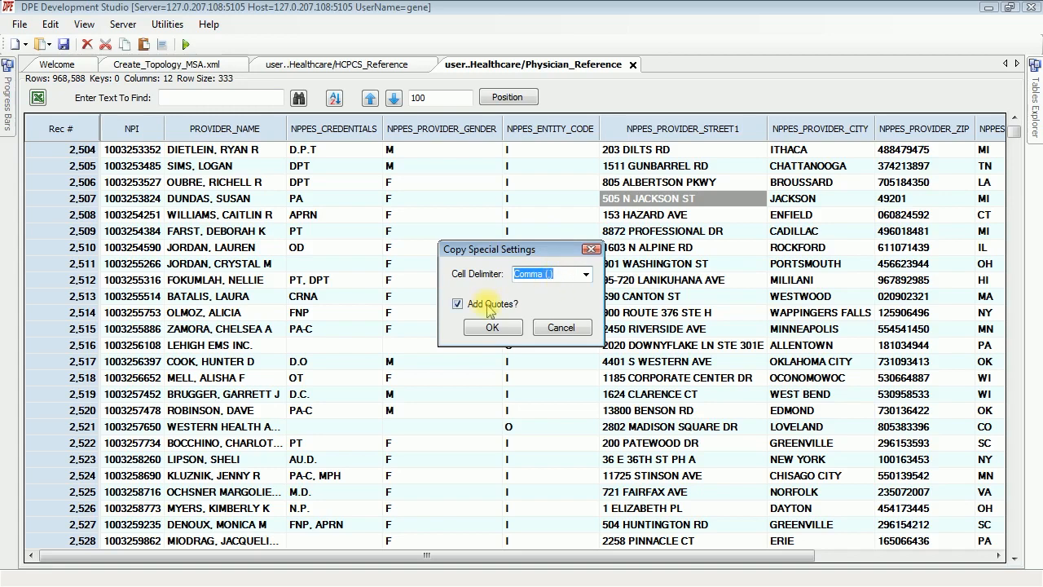
pyautogui.click(458, 304)
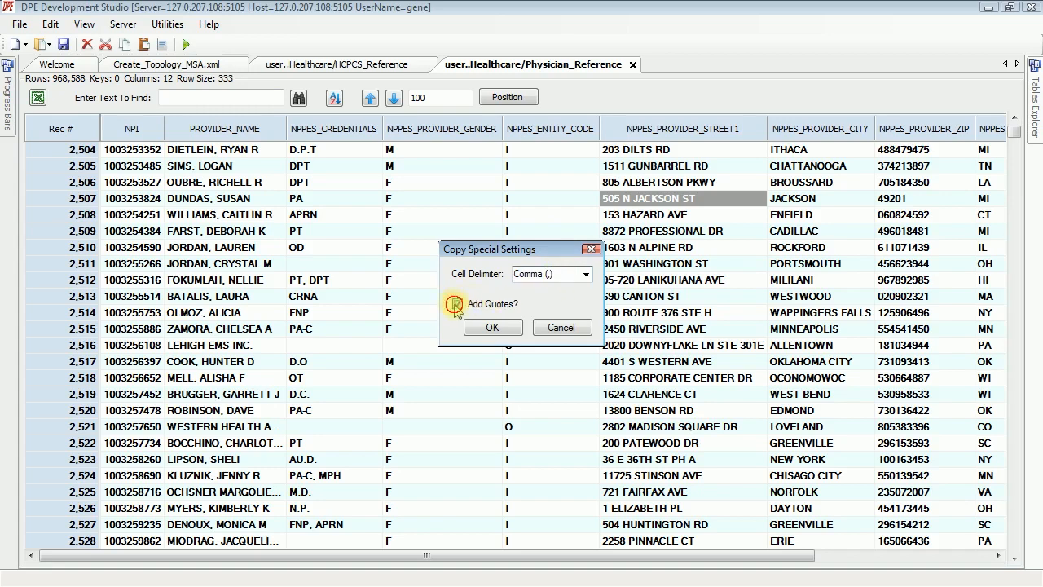
pyautogui.click(492, 327)
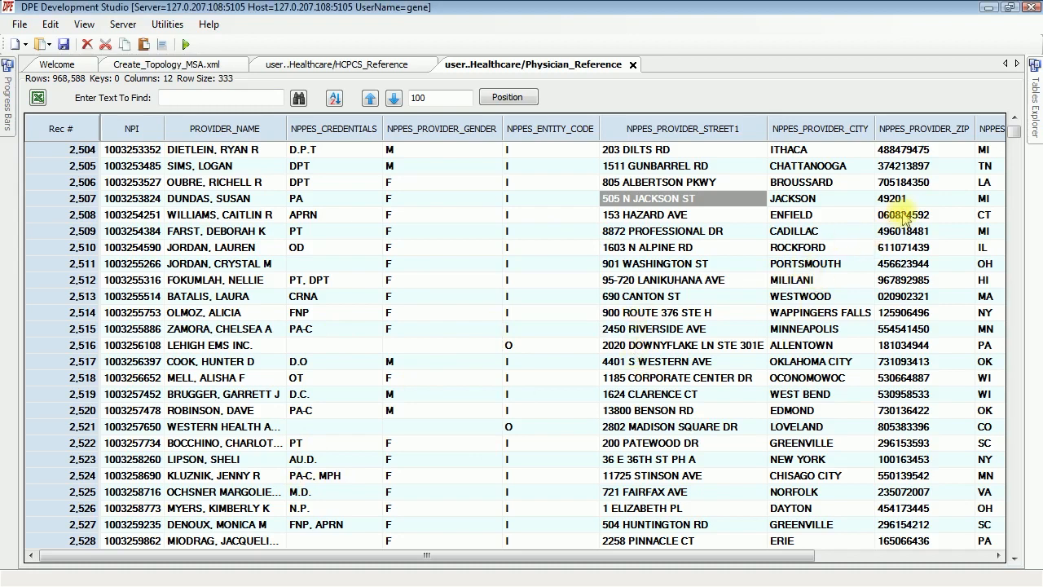
# Select the NPPES_PROVIDER_ZIP cells of records 2,508 to 2,517 and copy them with Copy Special.
pyautogui.moveTo(903, 216); pyautogui.dragTo(927, 371)
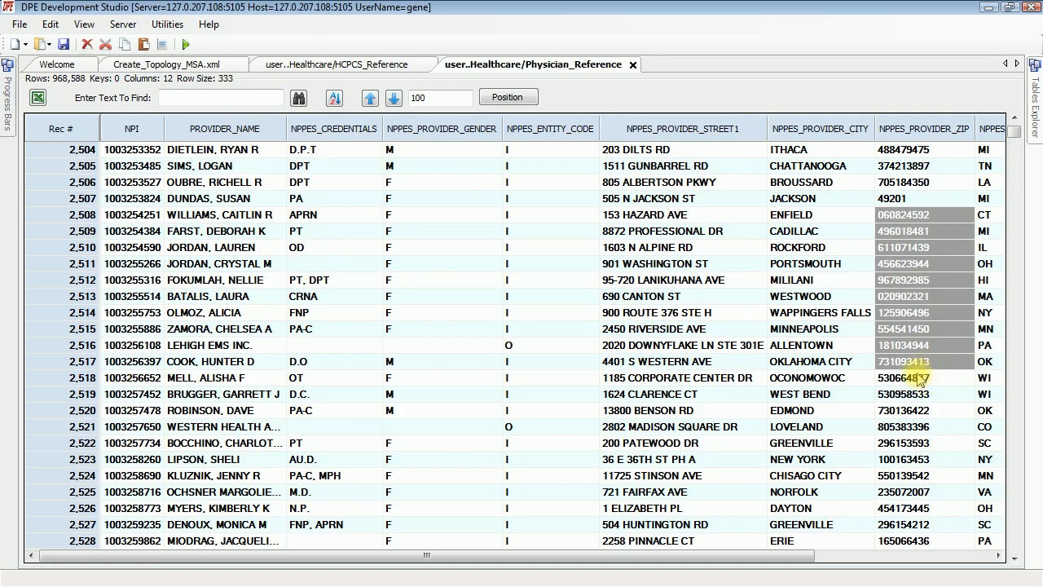
pyautogui.rightClick(918, 364)
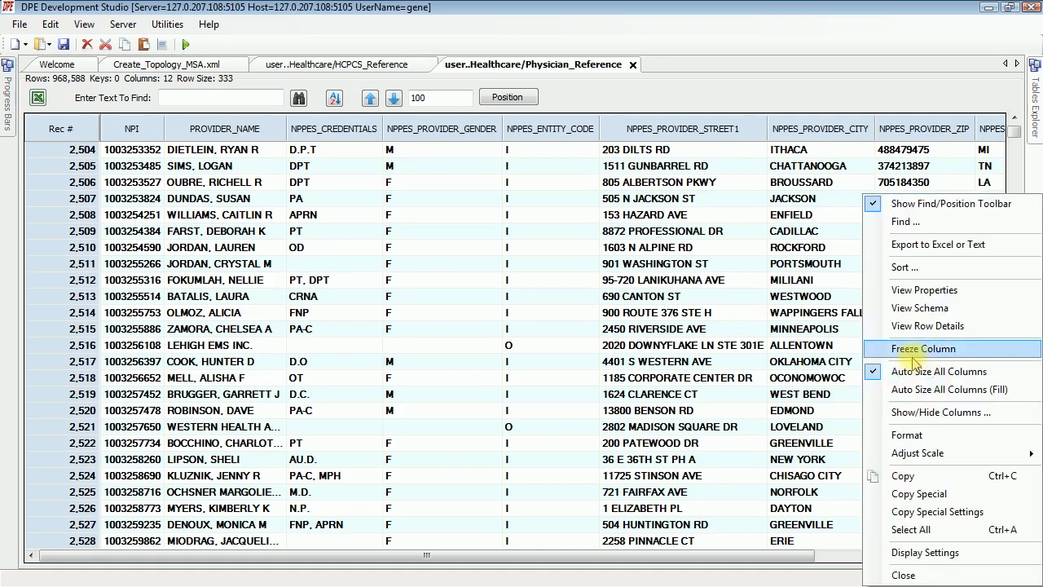
pyautogui.click(929, 494)
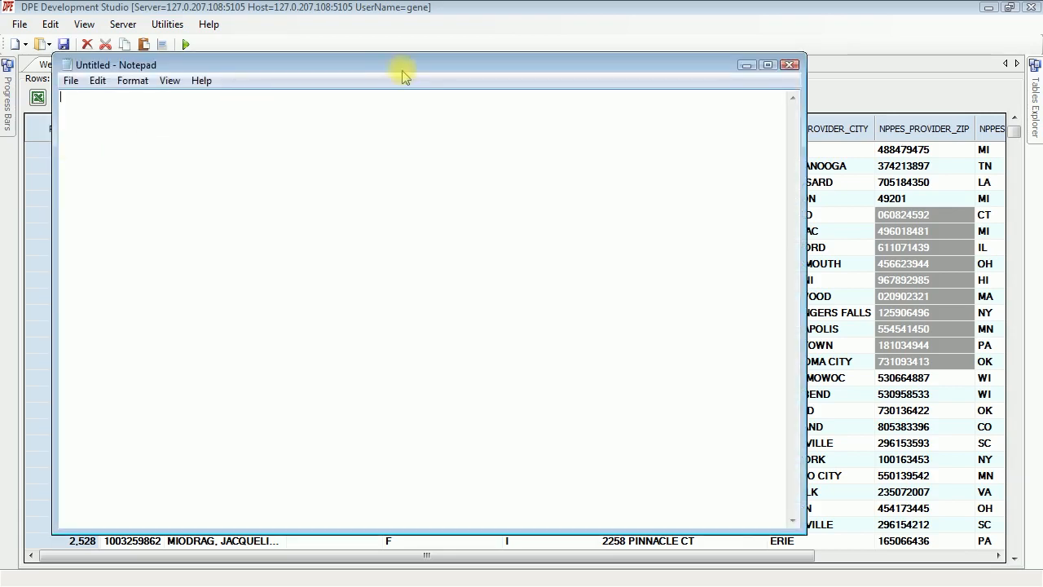
# Switch to Notepad, paste the comma-delimited ZIP codes into the blank document and move its window away from the table.
pyautogui.moveTo(400, 65); pyautogui.dragTo(518, 59)
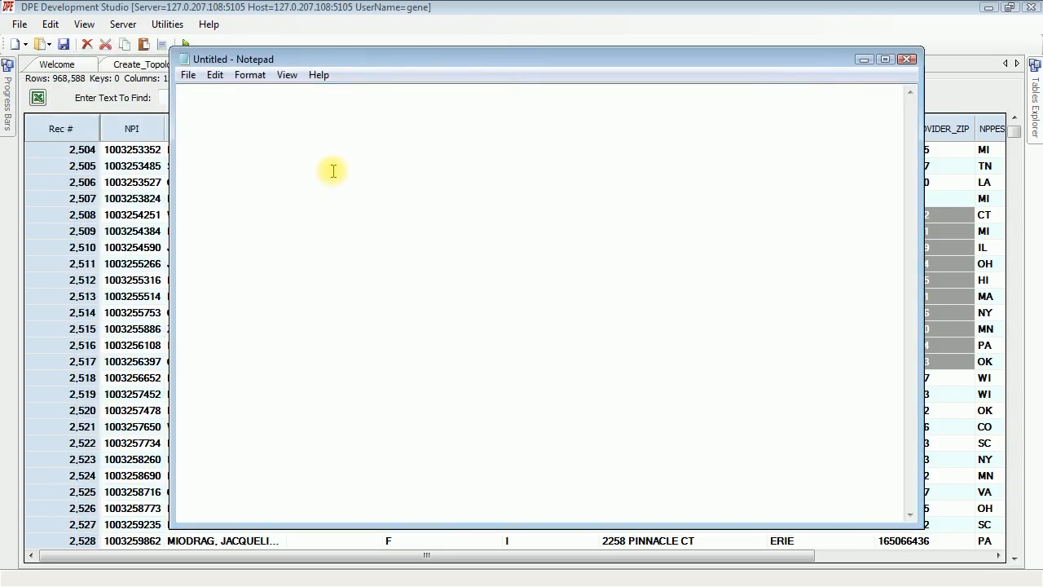
pyautogui.hotkey('ctrl', 'v')
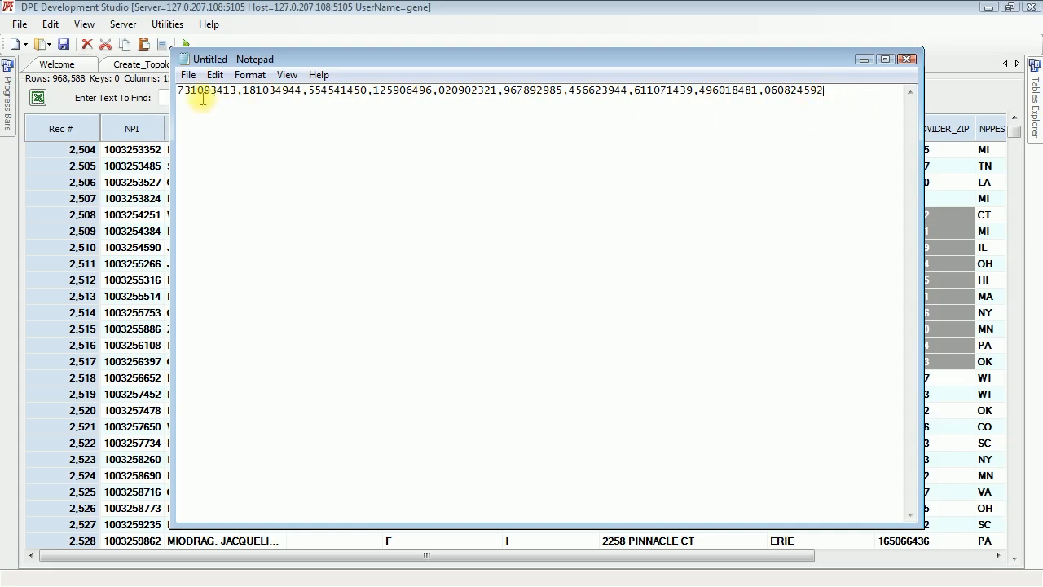
pyautogui.click(732, 61)
pyautogui.moveTo(731, 61); pyautogui.dragTo(0, 65)
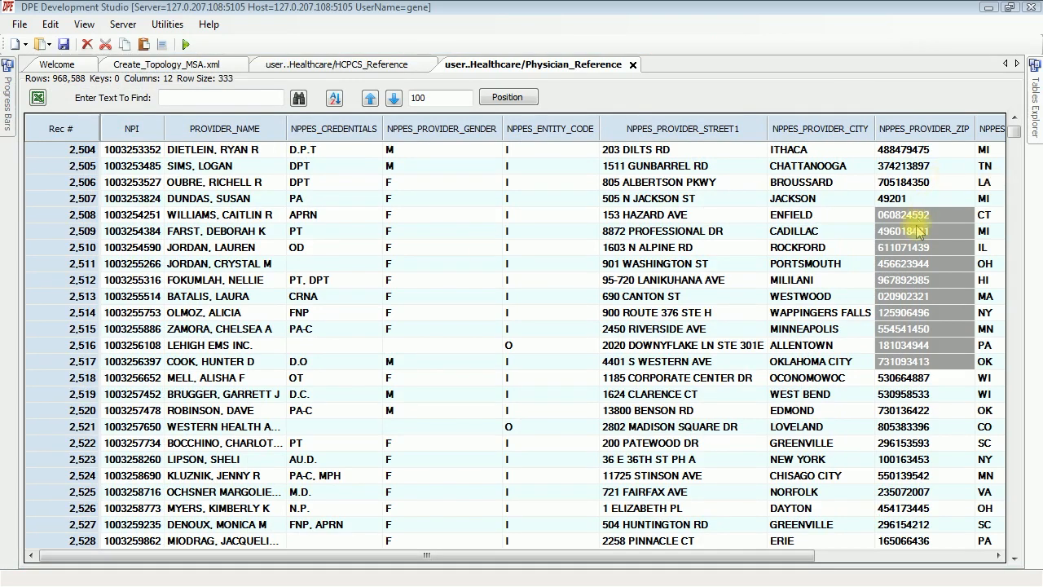
# Enable Add Quotes in the Copy Special Settings, keeping the Comma (,) cell delimiter.
pyautogui.rightClick(897, 347)
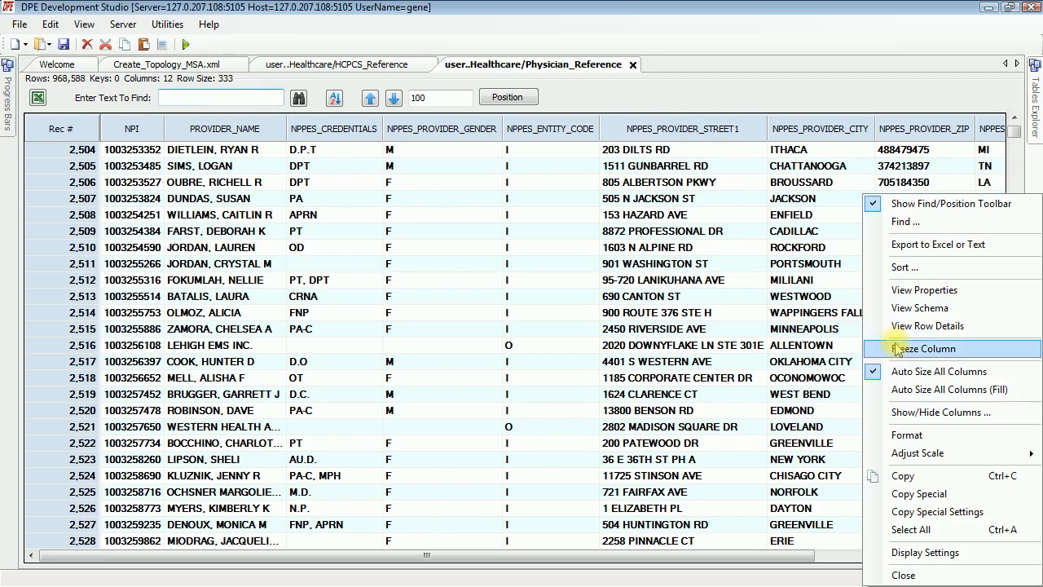
pyautogui.click(919, 511)
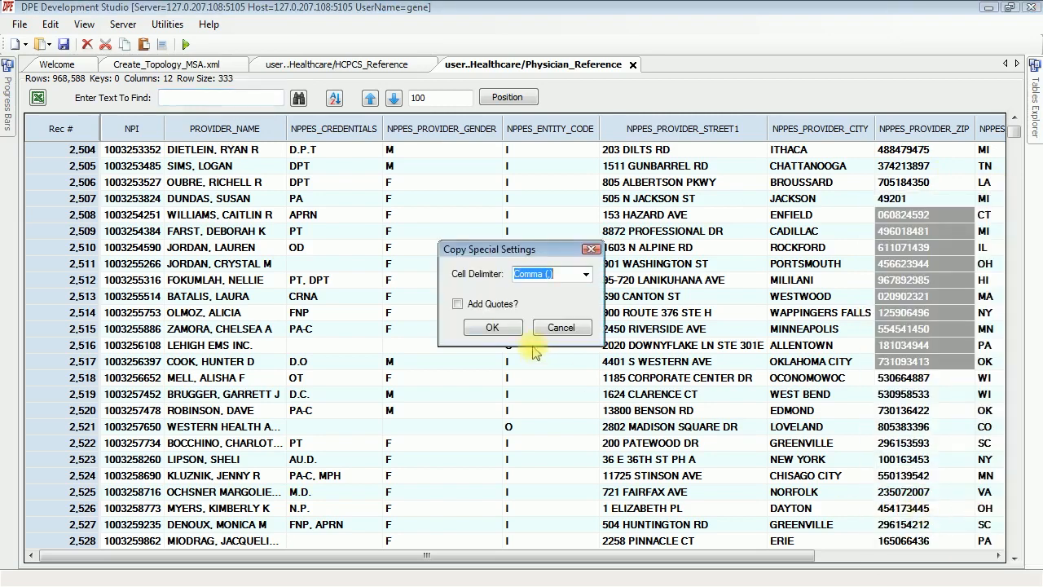
pyautogui.click(457, 303)
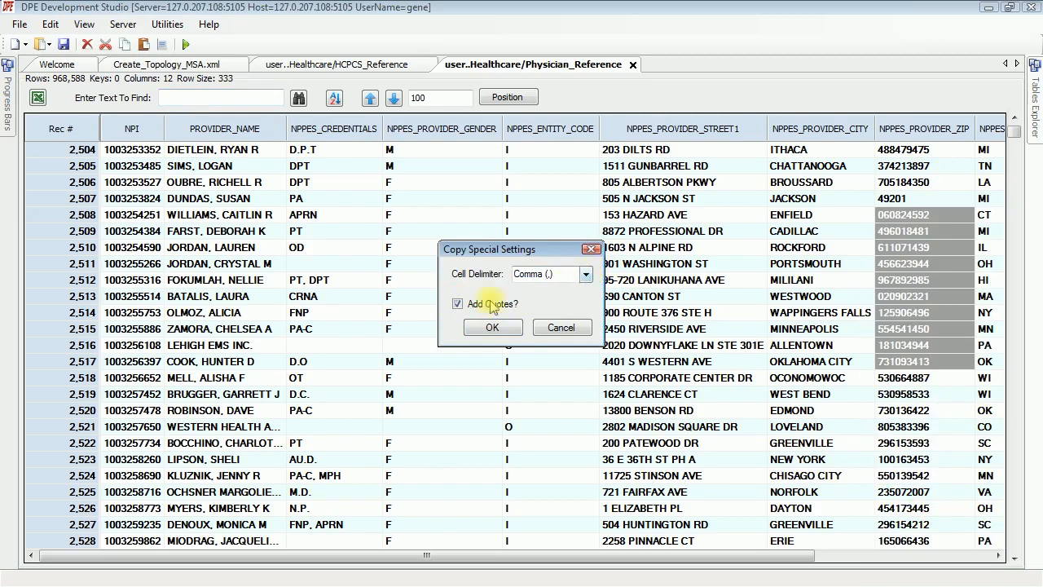
pyautogui.click(504, 334)
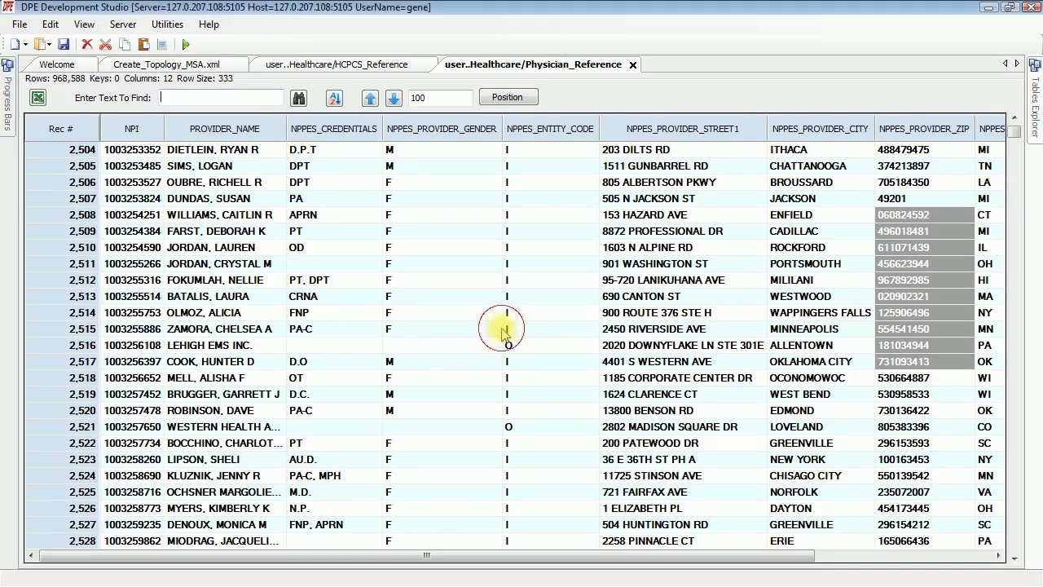
# Copy the selected ZIP cells with Copy Special, paste them into Notepad and close the document without saving.
pyautogui.rightClick(894, 272)
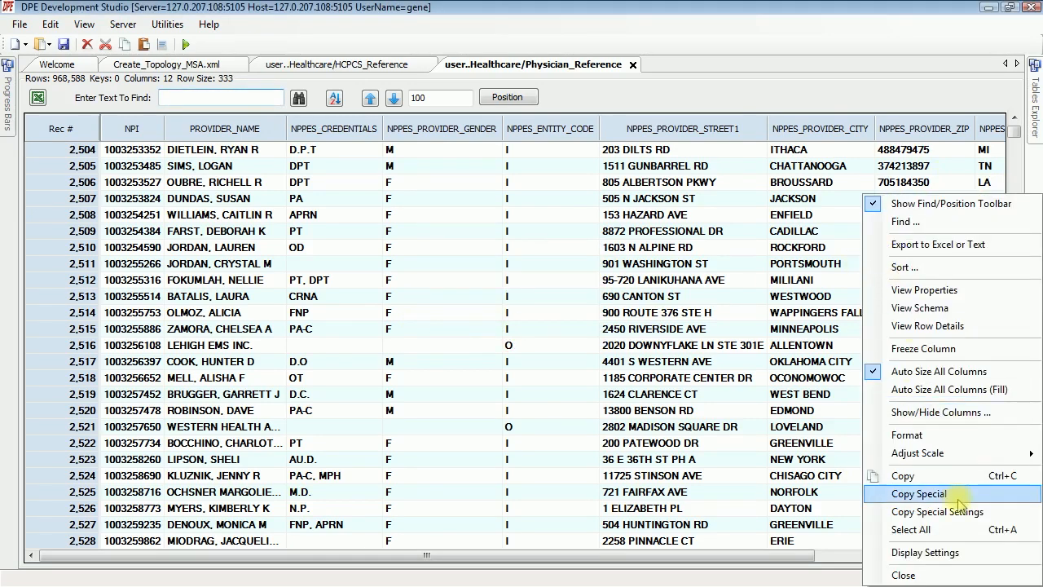
pyautogui.click(920, 494)
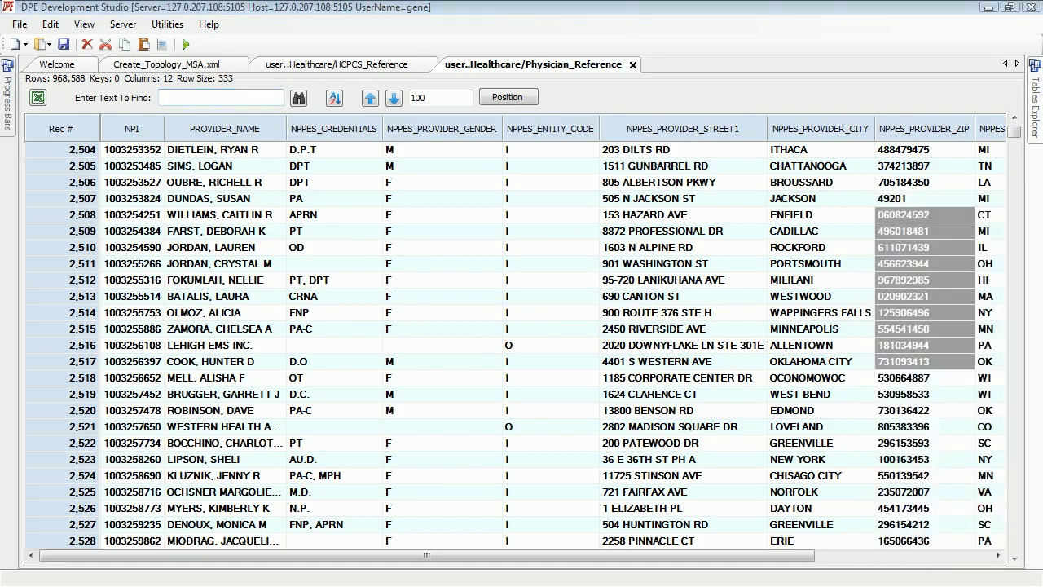
pyautogui.moveTo(0, 249); pyautogui.dragTo(607, 96)
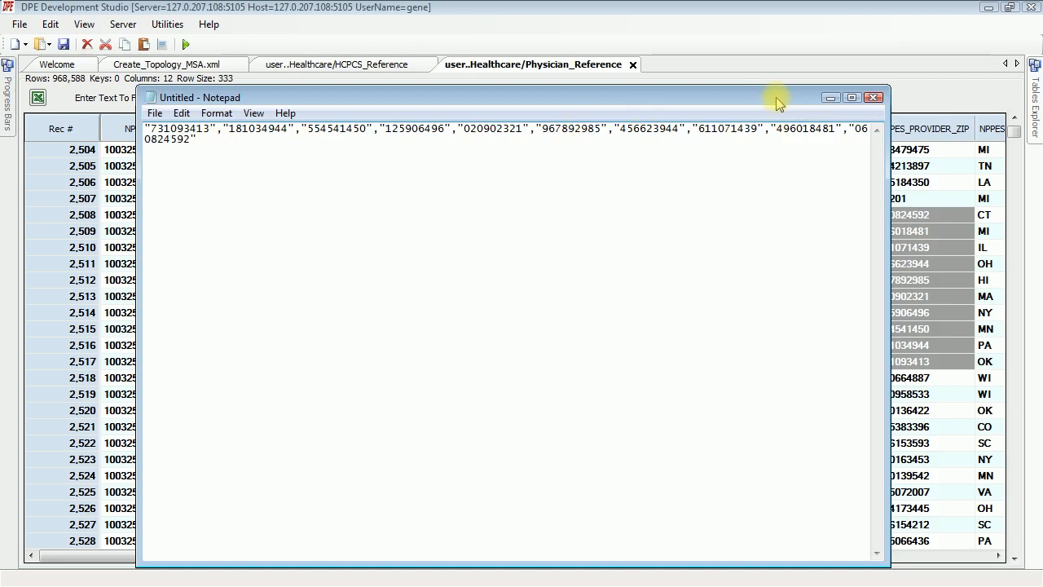
pyautogui.click(873, 97)
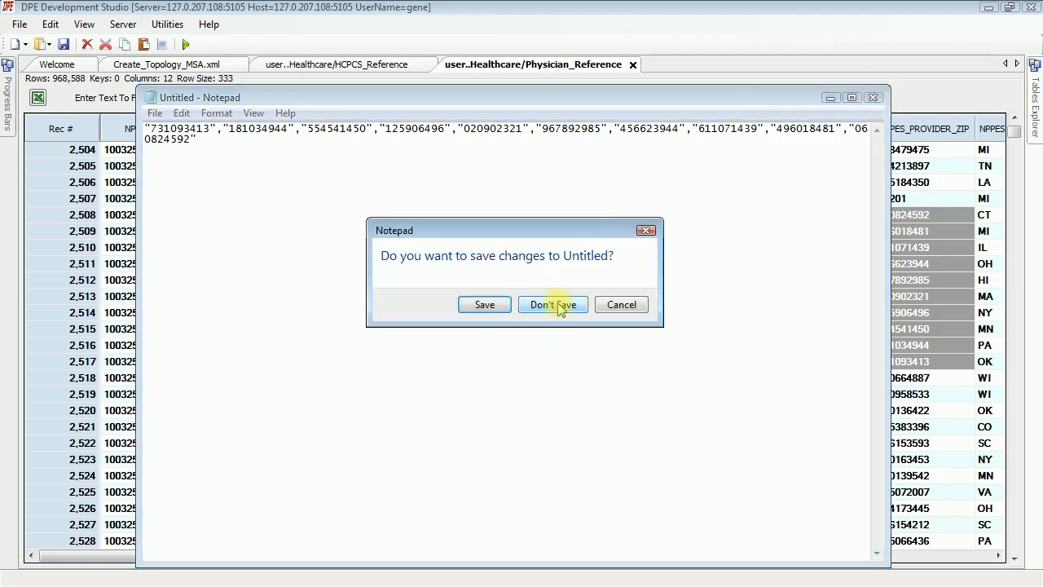
pyautogui.click(554, 305)
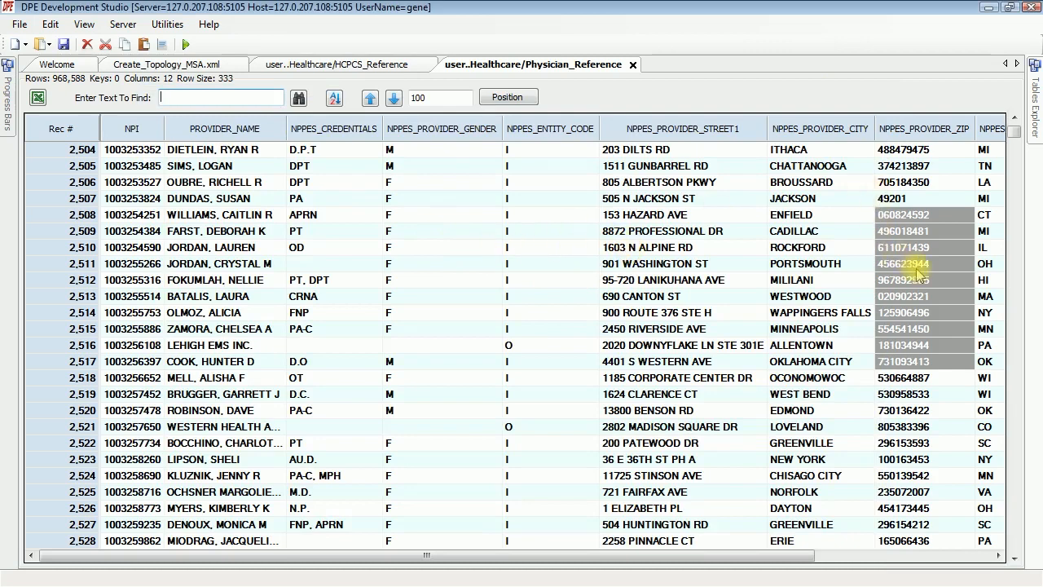
# Start a Find filter on Physician_Reference with the member() function and pick NPPES_PROVIDER_ZIP as its column.
pyautogui.rightClick(599, 232)
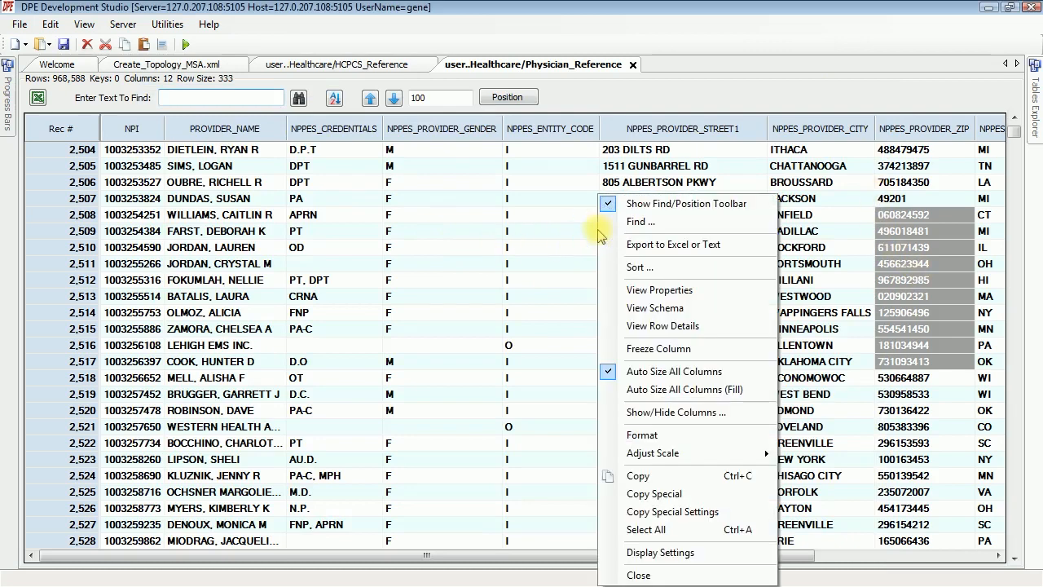
pyautogui.click(648, 221)
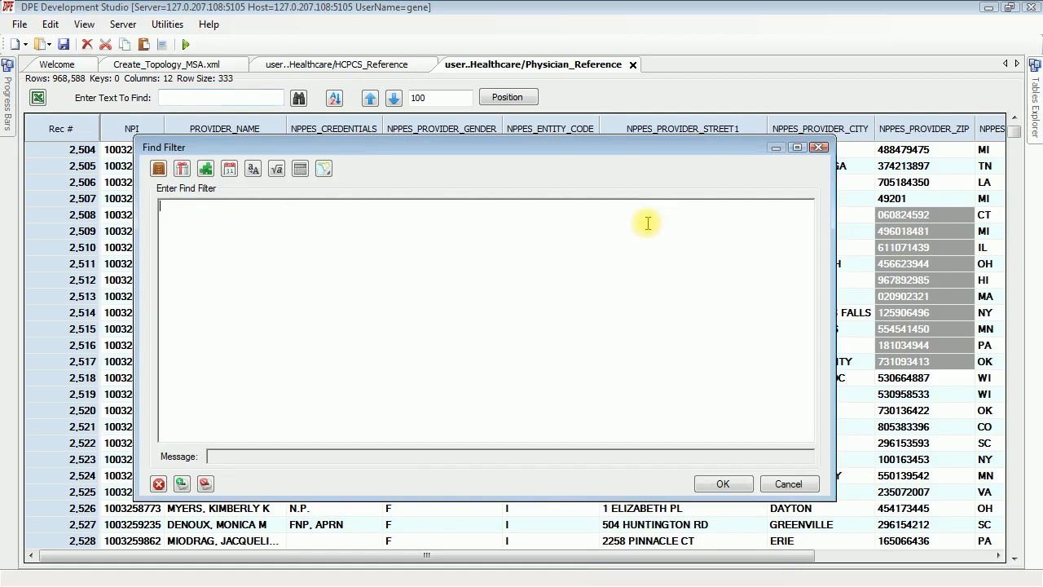
pyautogui.click(181, 168)
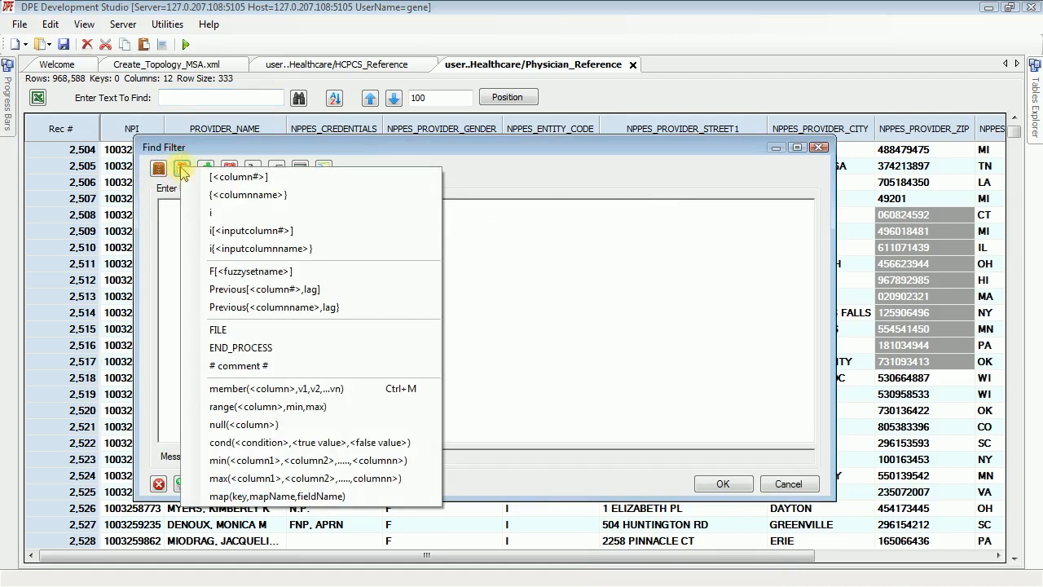
pyautogui.click(274, 388)
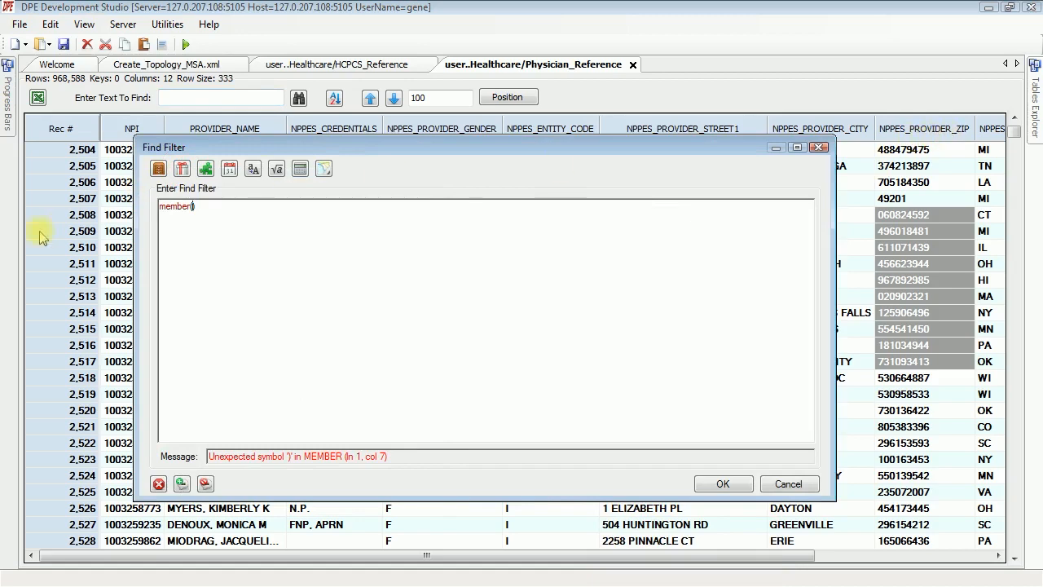
pyautogui.click(158, 168)
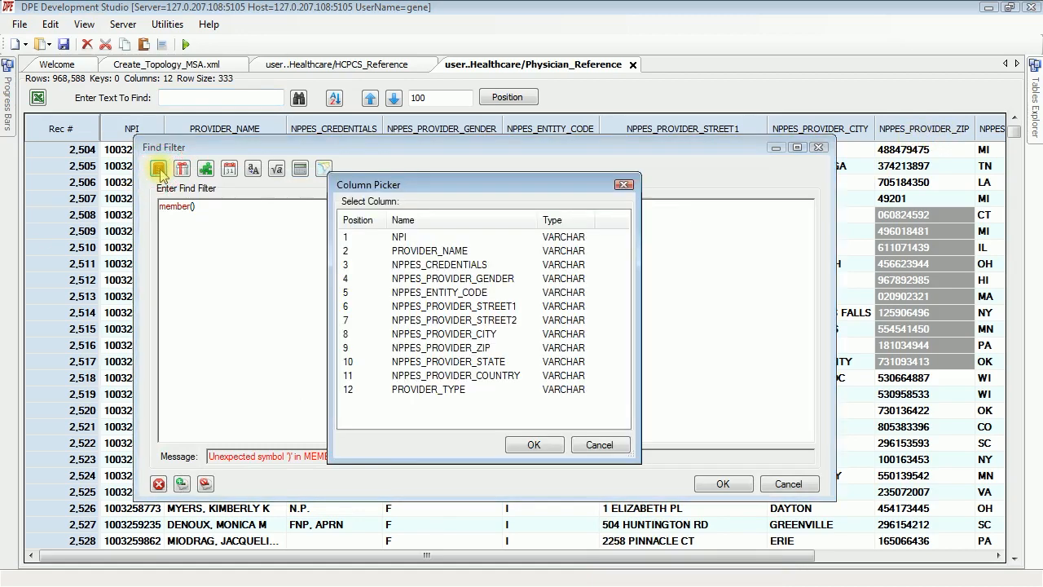
pyautogui.doubleClick(491, 347)
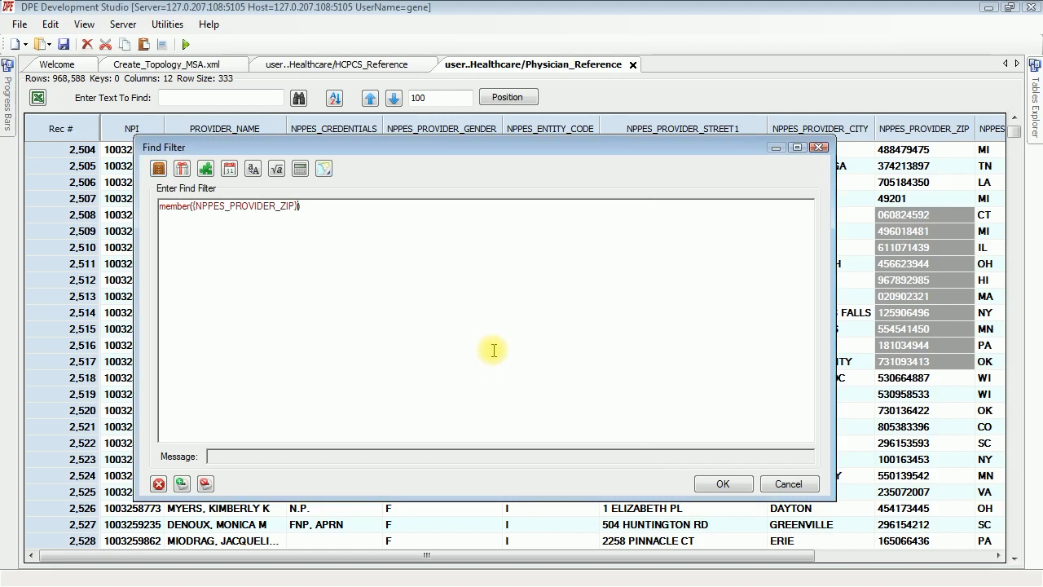
# Add a comma and the copied quoted ZIP codes to the member() filter, and run the find into user../temp/Find_1.
pyautogui.write(',')
pyautogui.hotkey('ctrl', 'v')
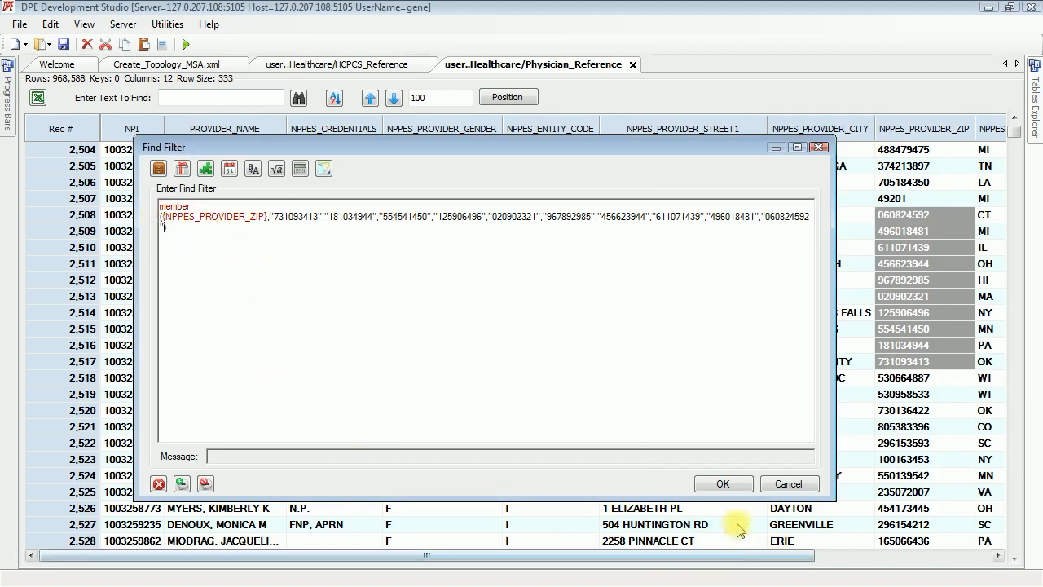
pyautogui.click(723, 484)
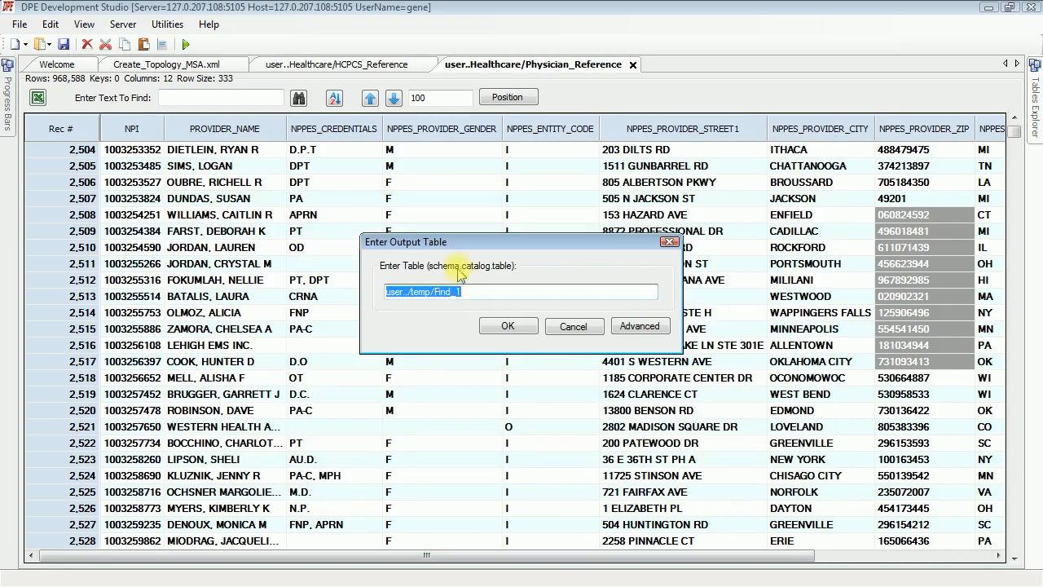
pyautogui.click(508, 326)
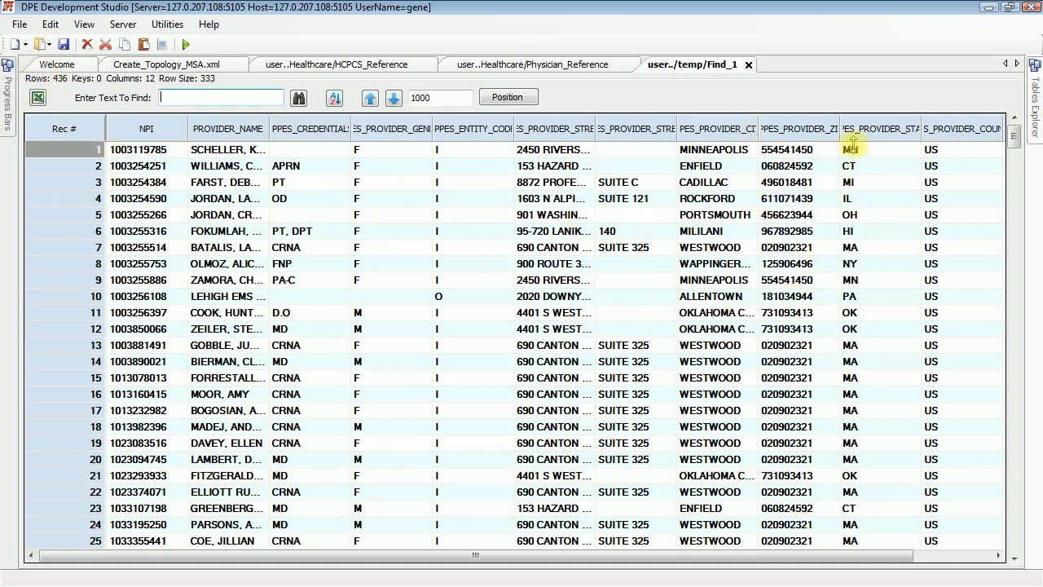
# Look through the Find_1 records to check their ZIP codes against the filter, and close the result table.
pyautogui.click(1018, 542)
pyautogui.click(1018, 542)
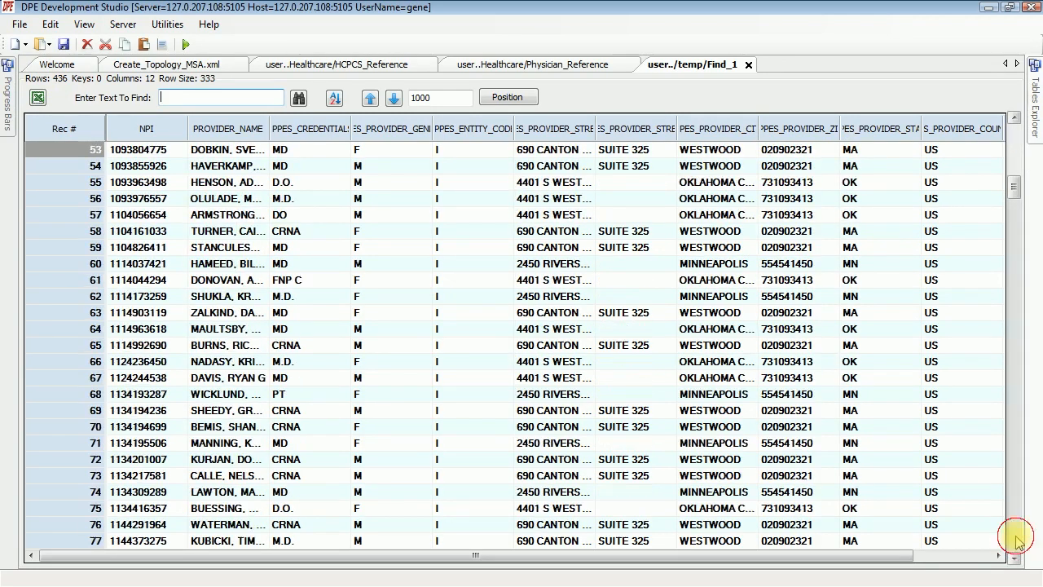
pyautogui.click(1019, 542)
pyautogui.click(1019, 541)
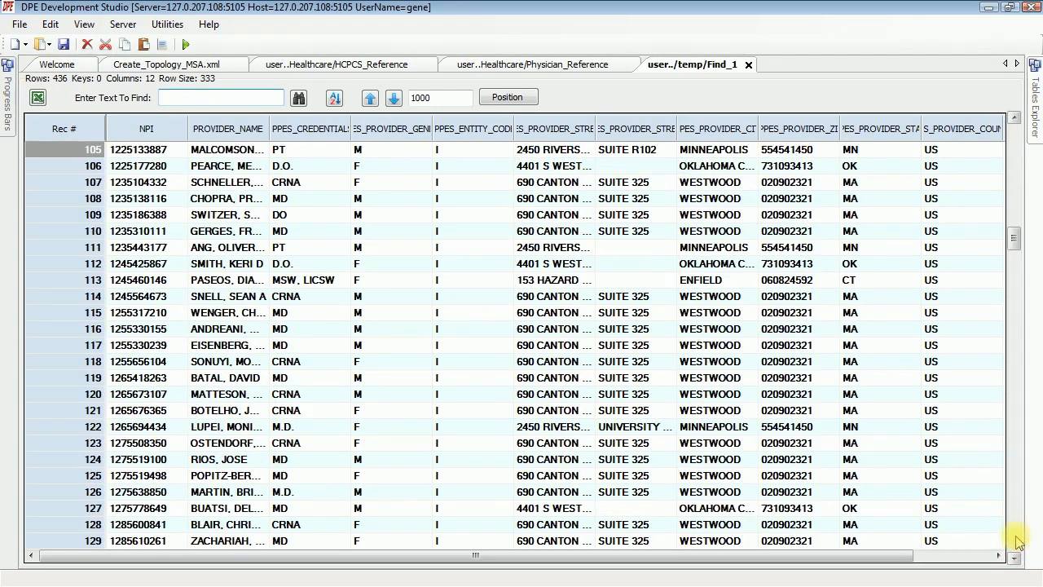
pyautogui.click(1017, 538)
pyautogui.click(1017, 538)
pyautogui.click(1018, 539)
pyautogui.click(1018, 539)
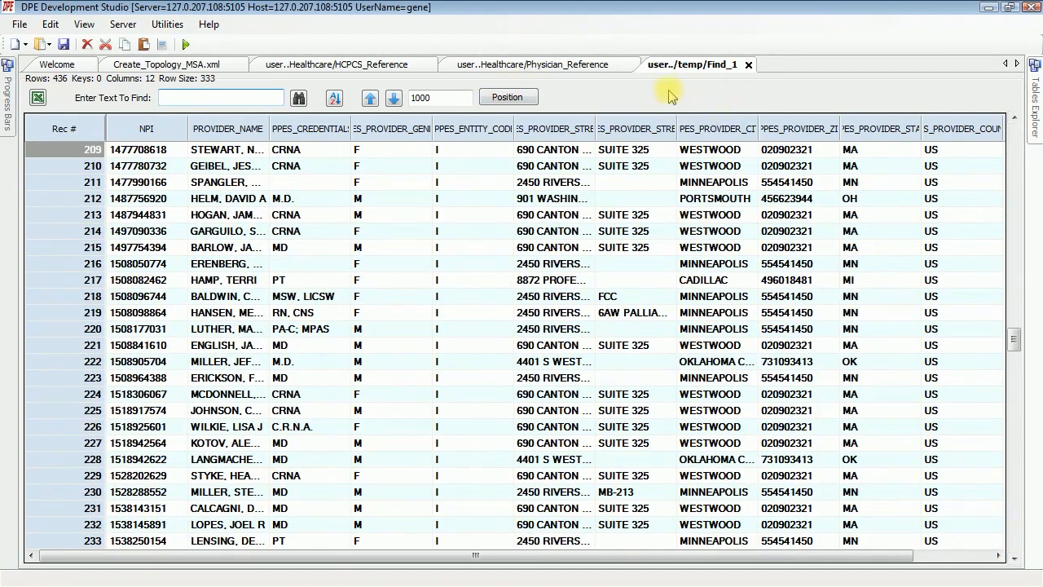
pyautogui.click(748, 65)
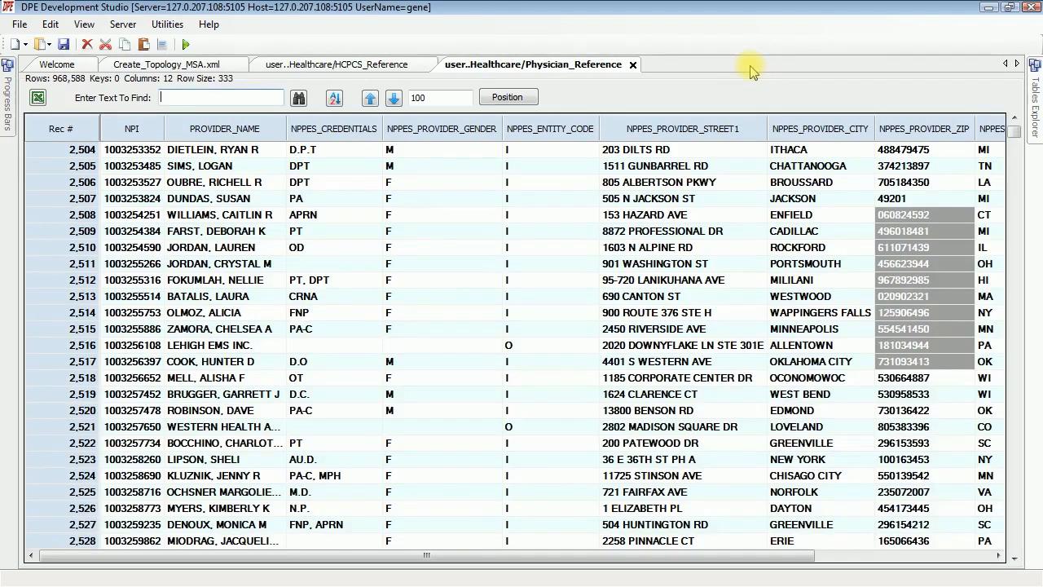
# Select all cells of the Physician_Reference table and copy them.
pyautogui.click(701, 198)
pyautogui.rightClick(700, 198)
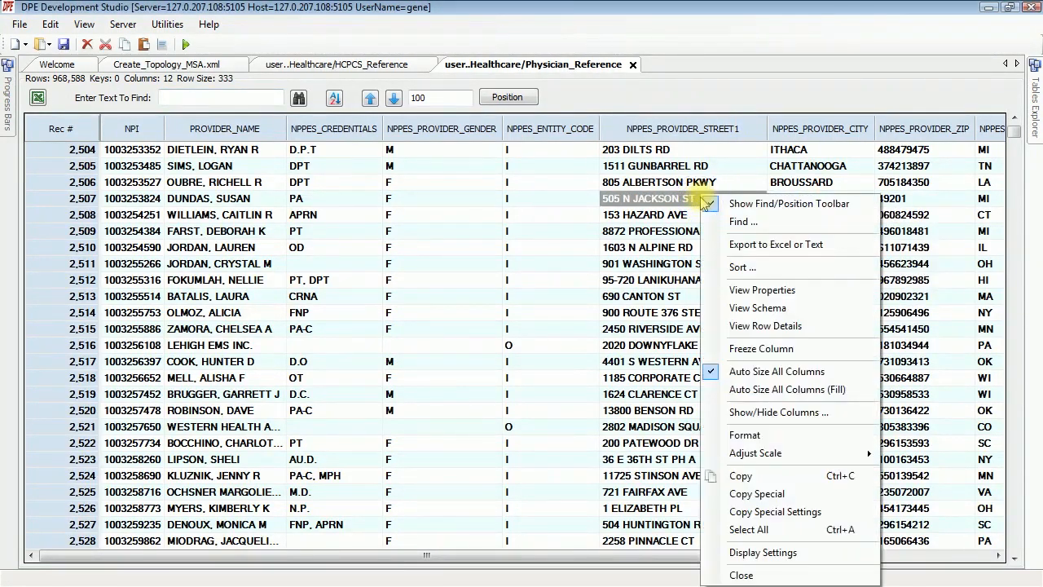
pyautogui.click(750, 530)
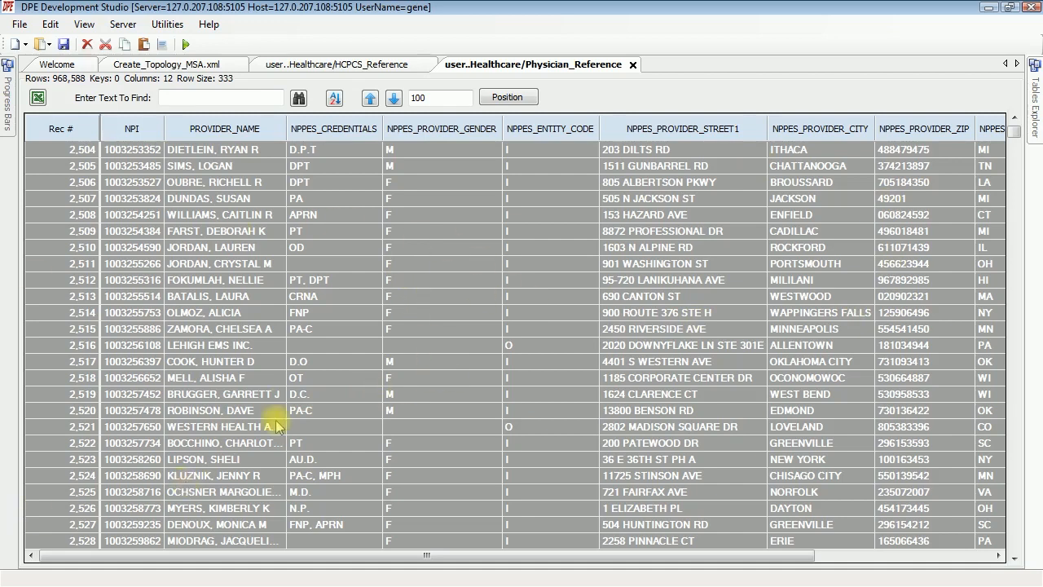
pyautogui.rightClick(348, 316)
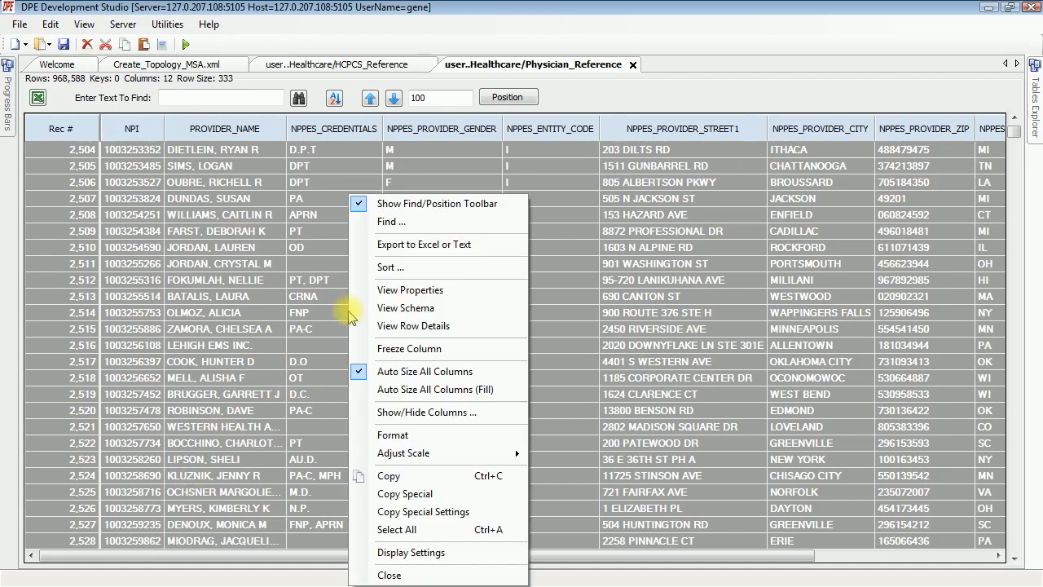
pyautogui.click(419, 476)
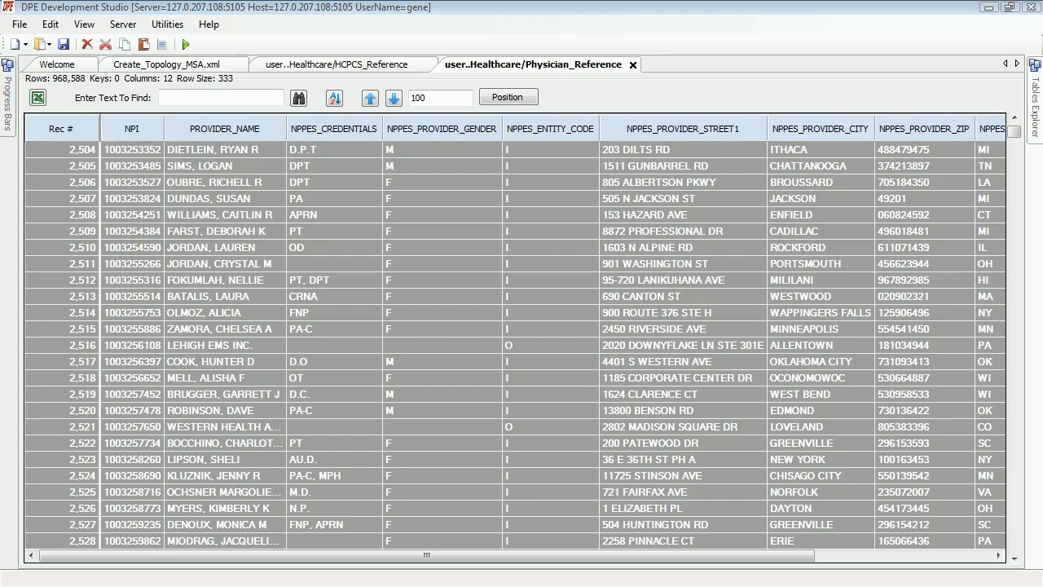
# Switch to the Book3 workbook in Excel, add a new sheet, and widen its columns A through P.
pyautogui.moveTo(2, 155); pyautogui.dragTo(576, 33)
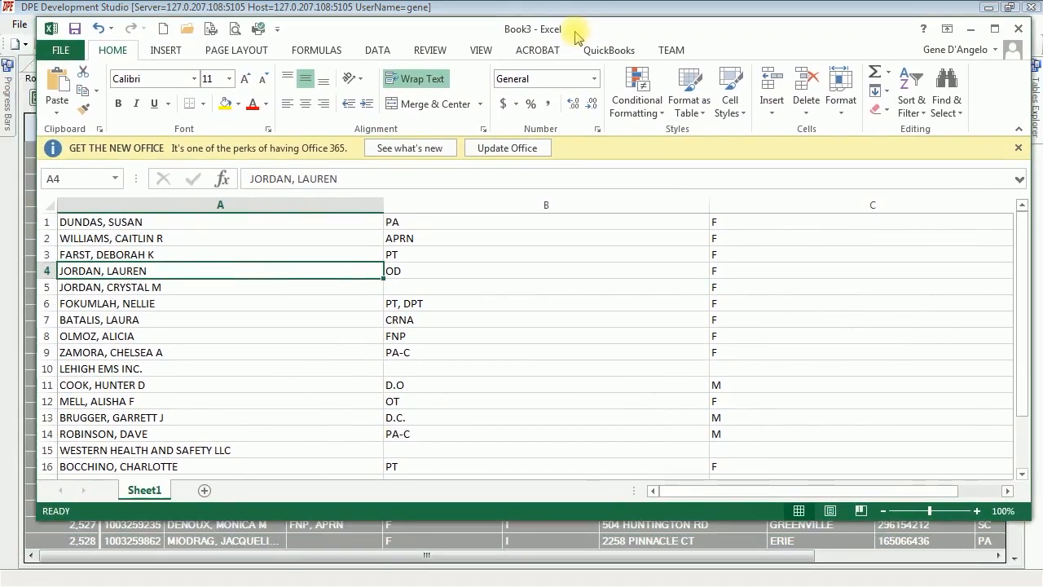
pyautogui.click(204, 491)
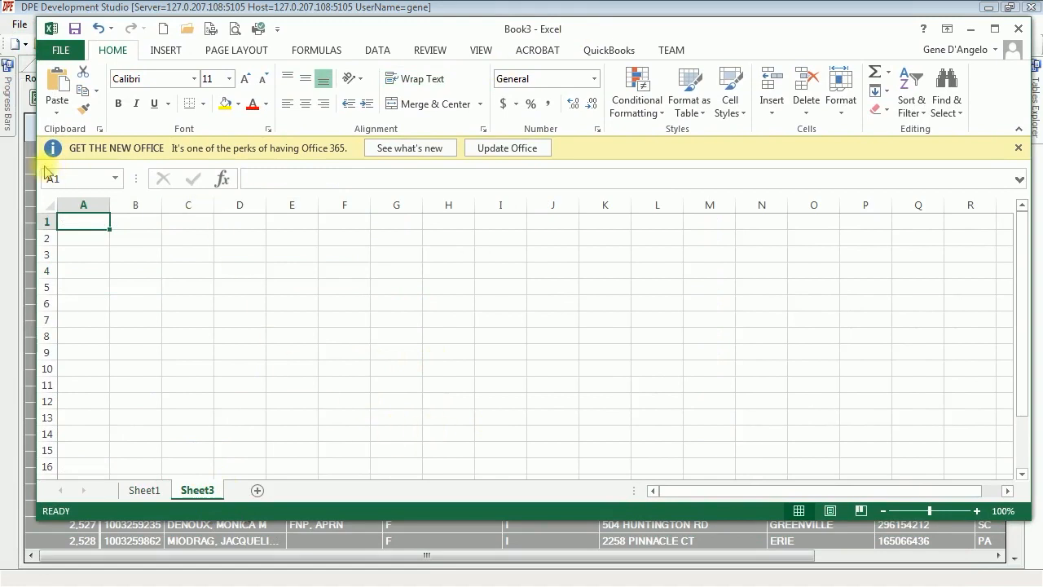
pyautogui.click(83, 205)
pyautogui.moveTo(83, 205); pyautogui.dragTo(854, 200)
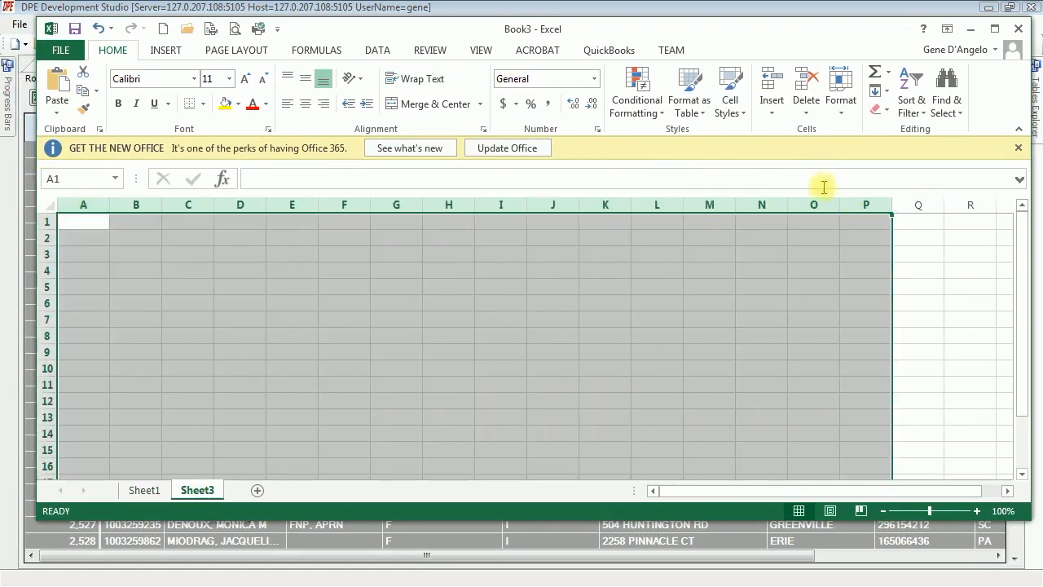
pyautogui.moveTo(111, 206); pyautogui.dragTo(400, 209)
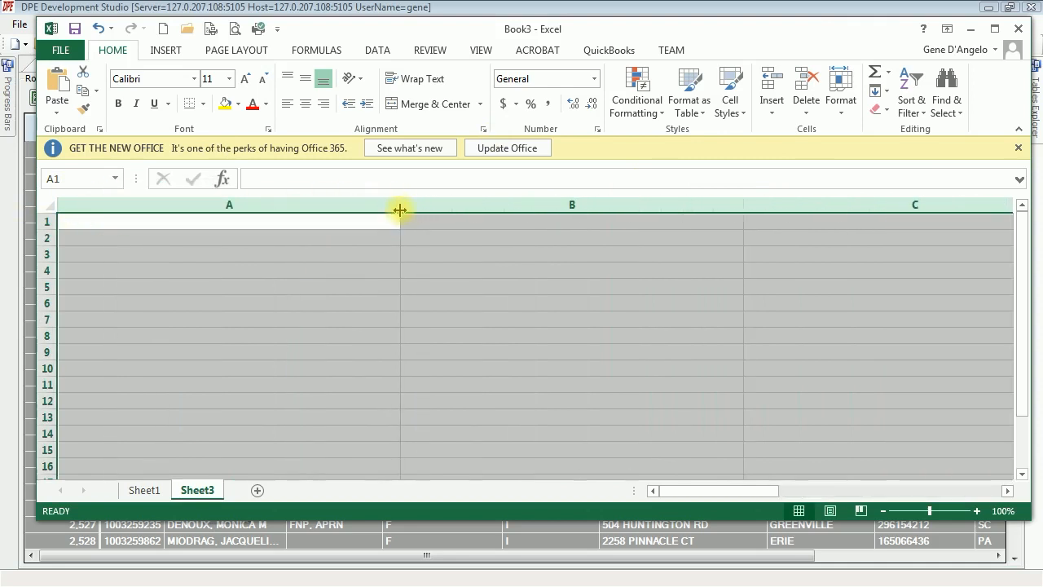
# Paste the copied table records at cell A1 and auto-fit all columns of the sheet to their contents.
pyautogui.click(272, 222)
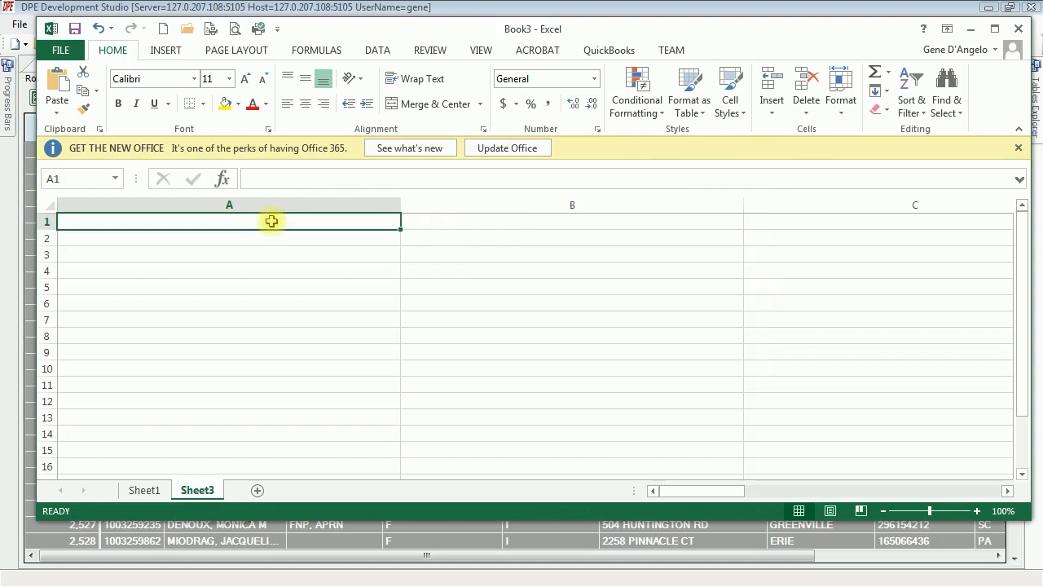
pyautogui.hotkey('ctrl', 'v')
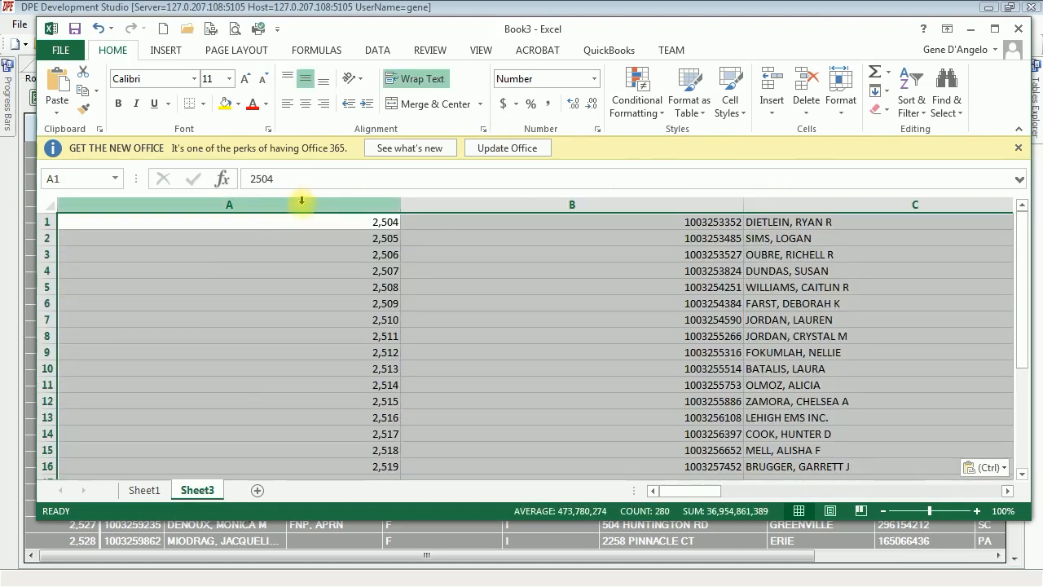
pyautogui.click(301, 201)
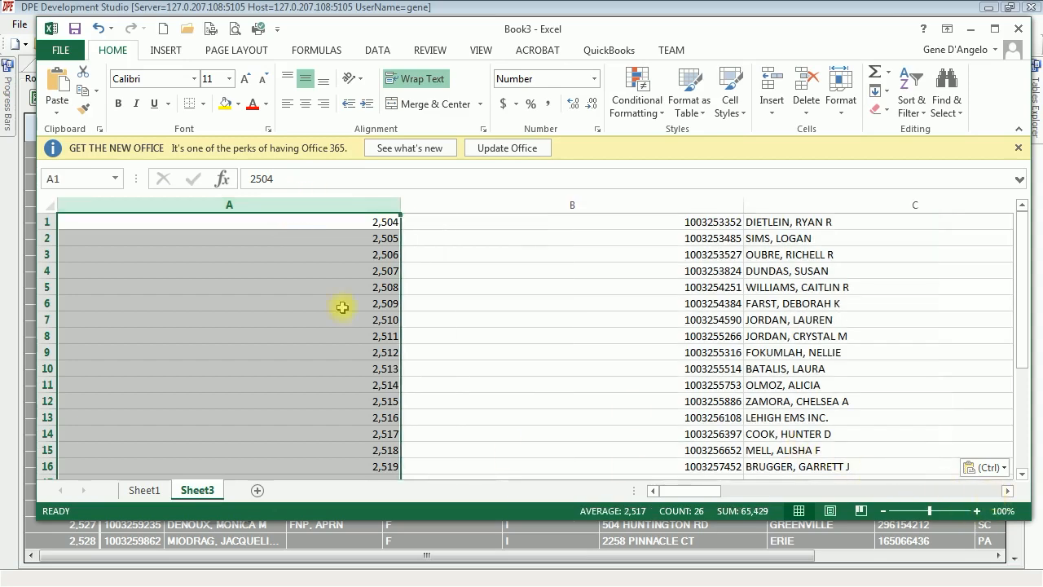
pyautogui.click(48, 204)
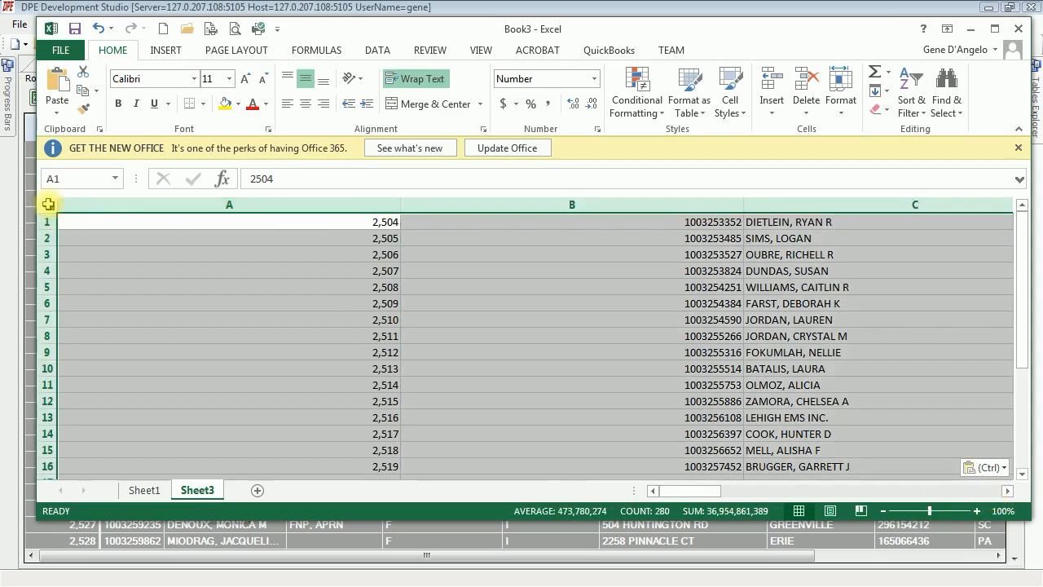
pyautogui.doubleClick(401, 206)
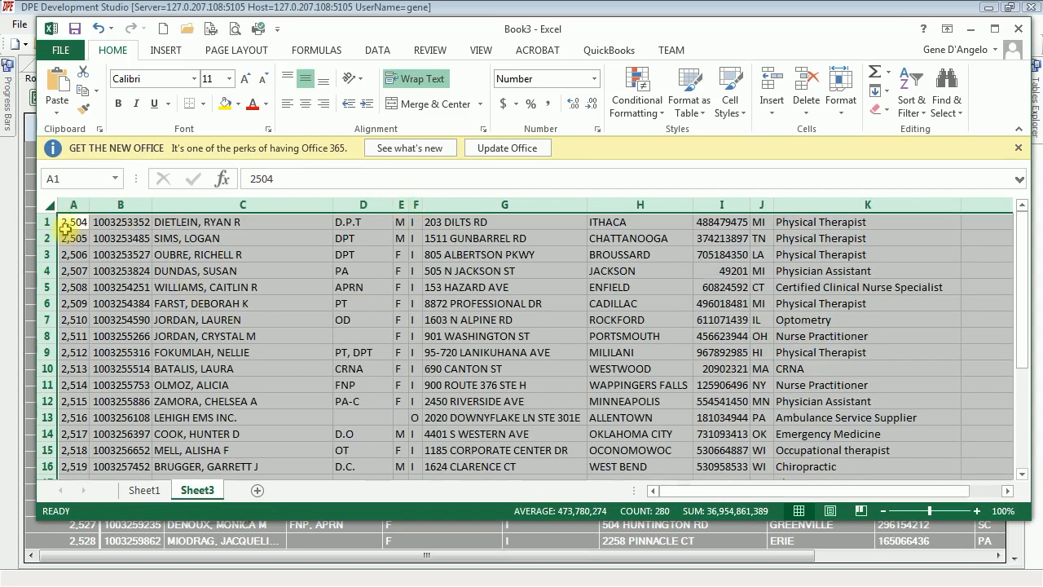
pyautogui.click(66, 227)
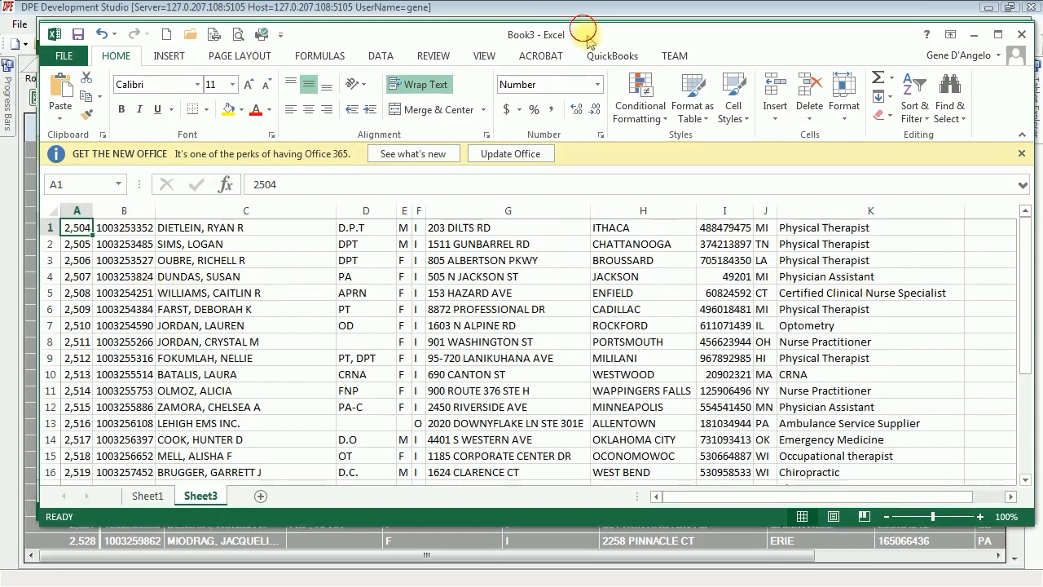
# Compare the pasted rows with the Physician_Reference table records, and move the workbook out of view.
pyautogui.moveTo(559, 28); pyautogui.dragTo(997, 61)
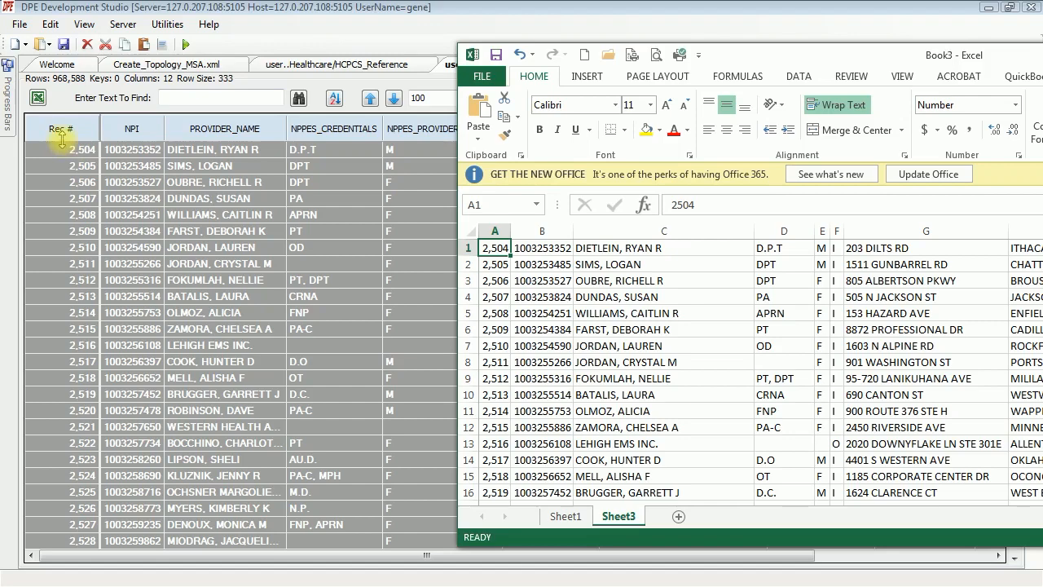
pyautogui.moveTo(962, 62); pyautogui.dragTo(636, 67)
pyautogui.moveTo(802, 74); pyautogui.dragTo(743, 70)
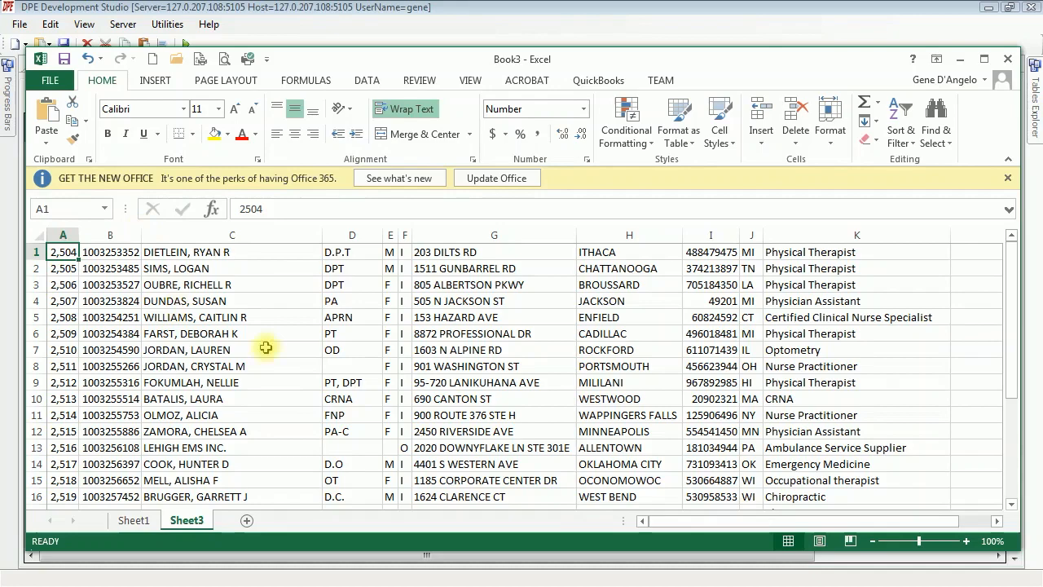
pyautogui.moveTo(781, 62); pyautogui.dragTo(2, 75)
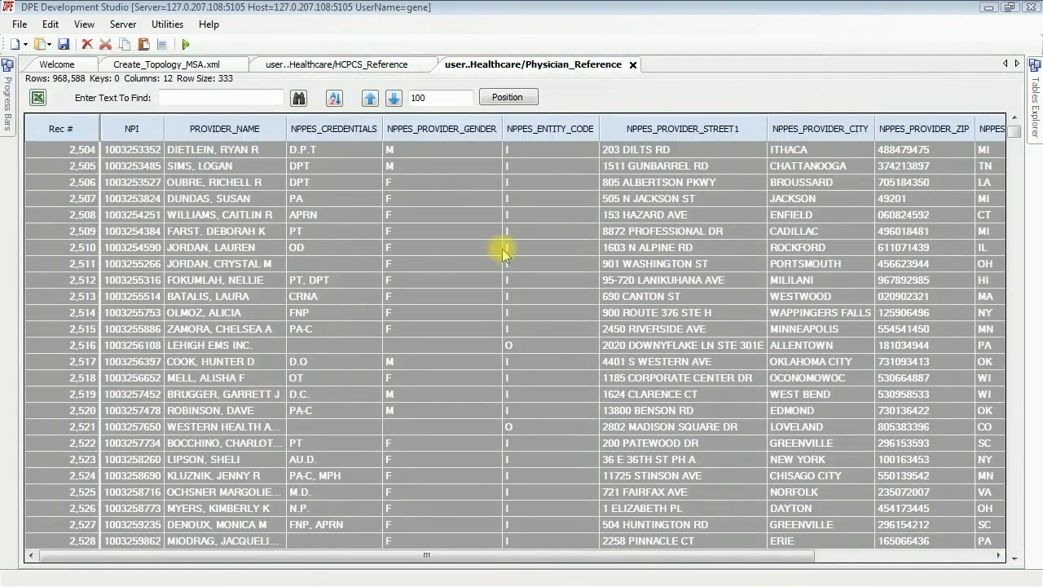
# Clear the Physician_Reference selection and open its Display Settings to examine the odd and even row background colors.
pyautogui.click(454, 228)
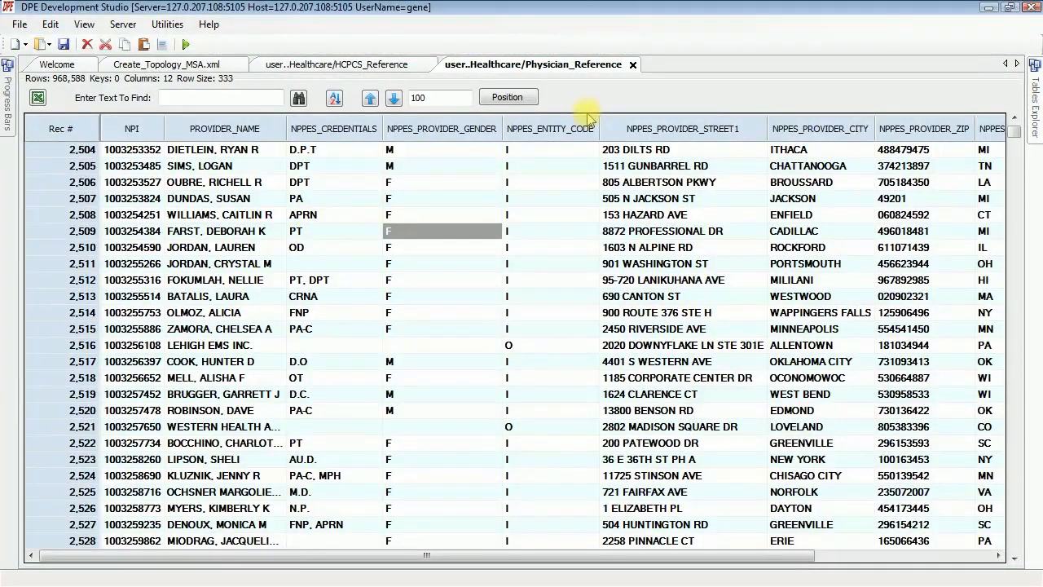
pyautogui.rightClick(638, 234)
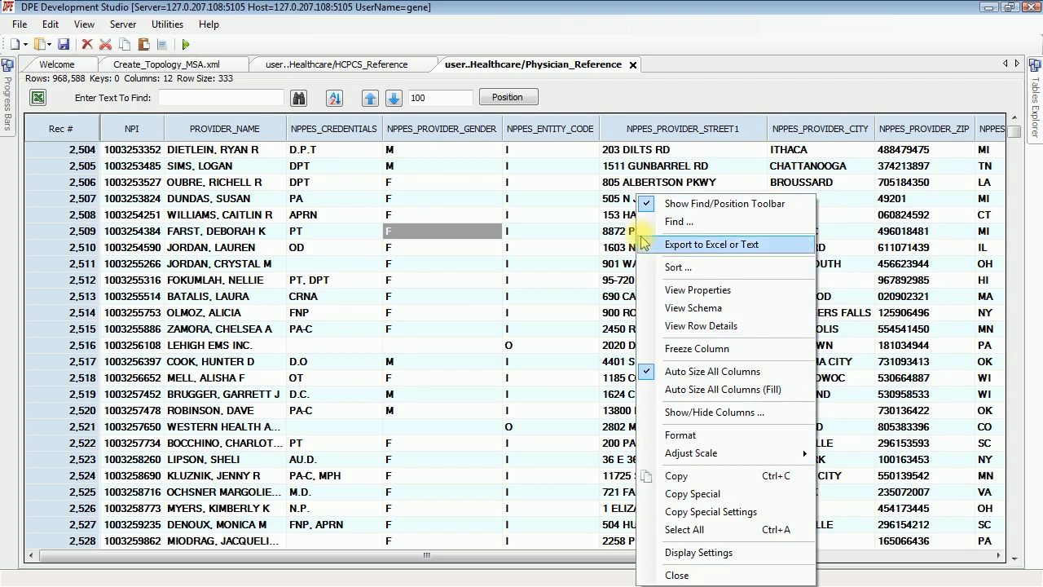
pyautogui.click(698, 553)
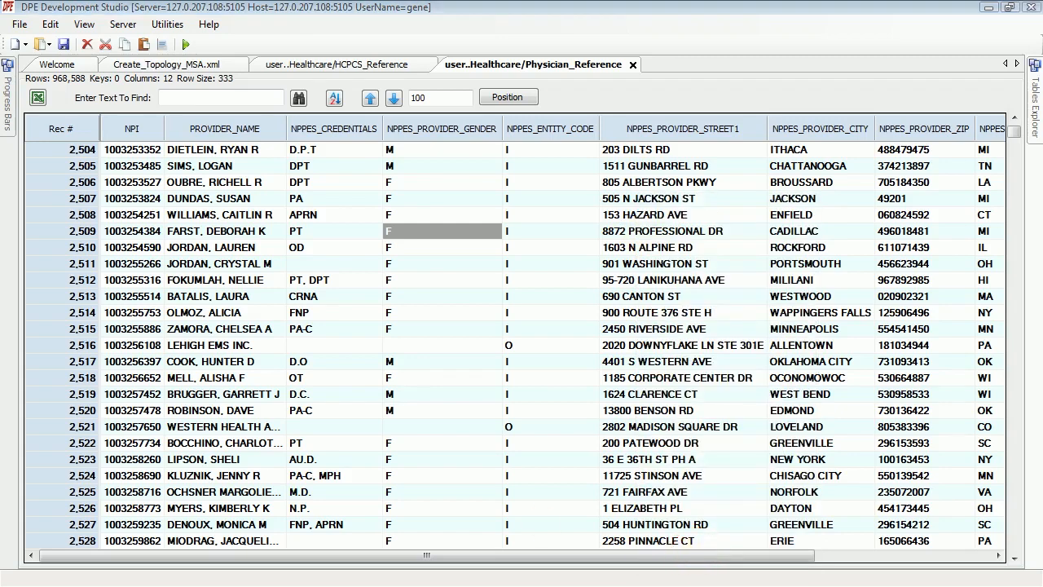
pyautogui.moveTo(332, 103); pyautogui.dragTo(617, 110)
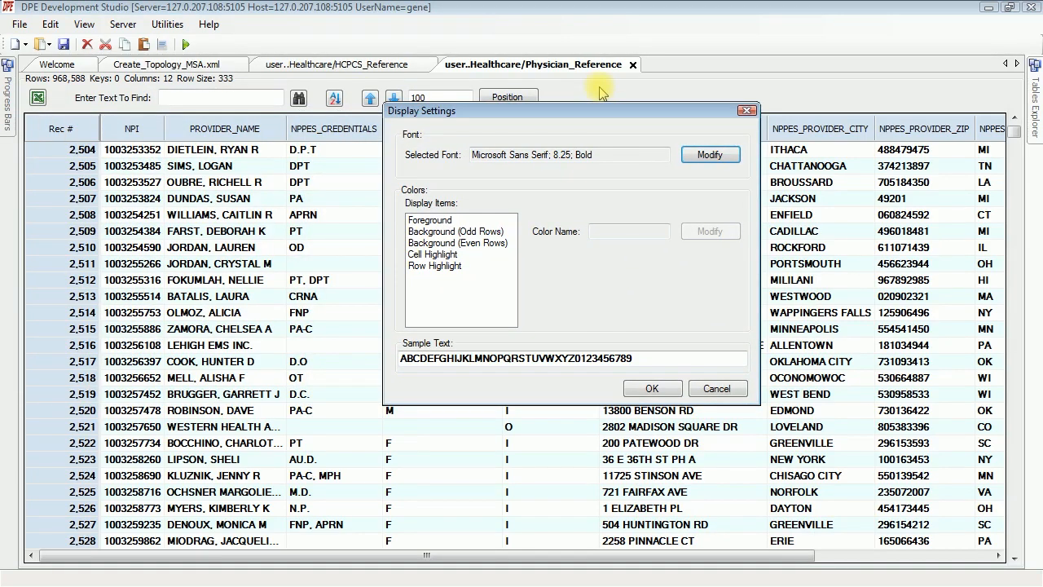
pyautogui.moveTo(618, 115); pyautogui.dragTo(642, 181)
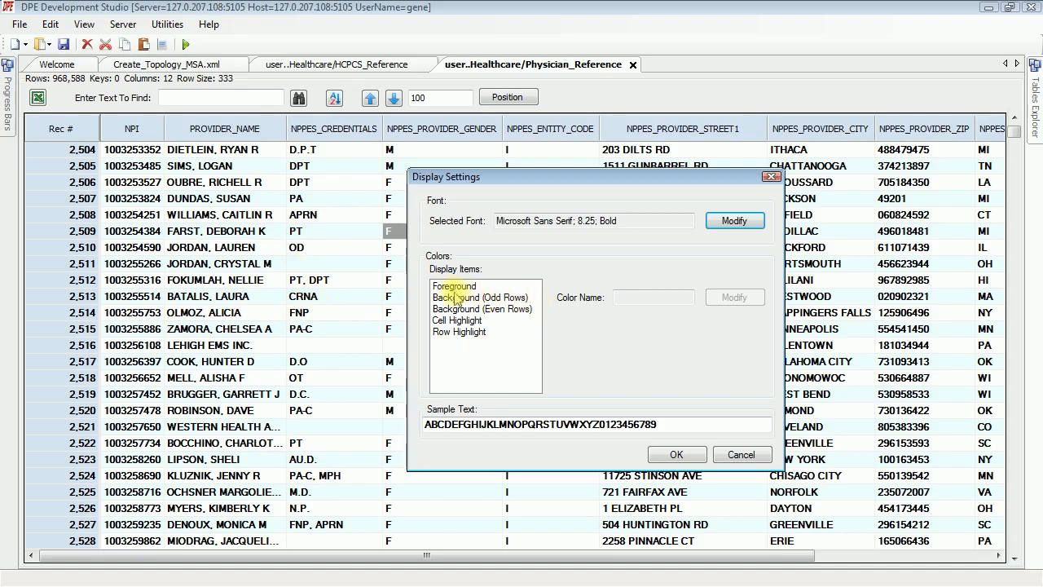
pyautogui.click(483, 298)
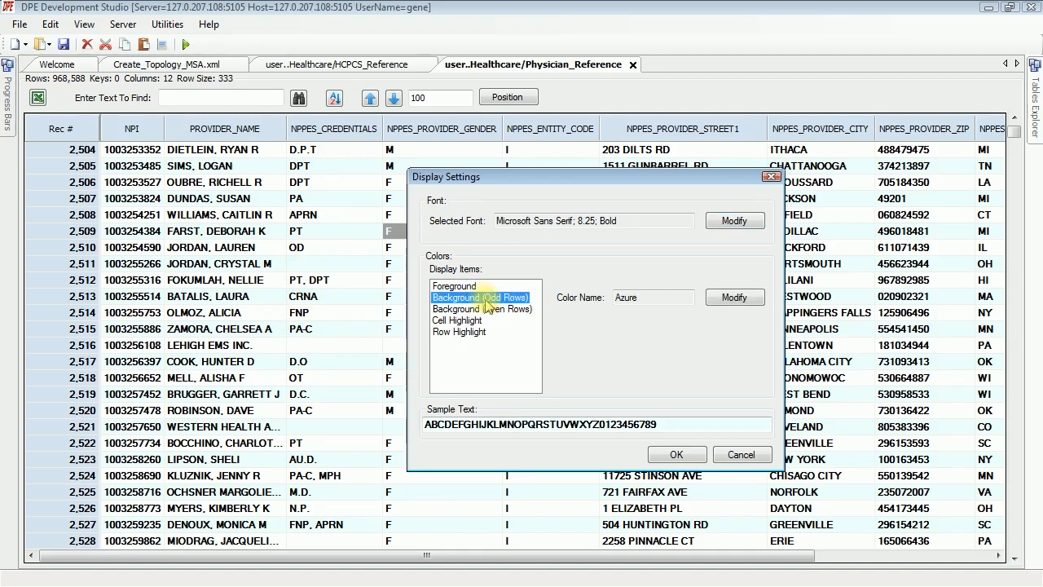
pyautogui.click(500, 310)
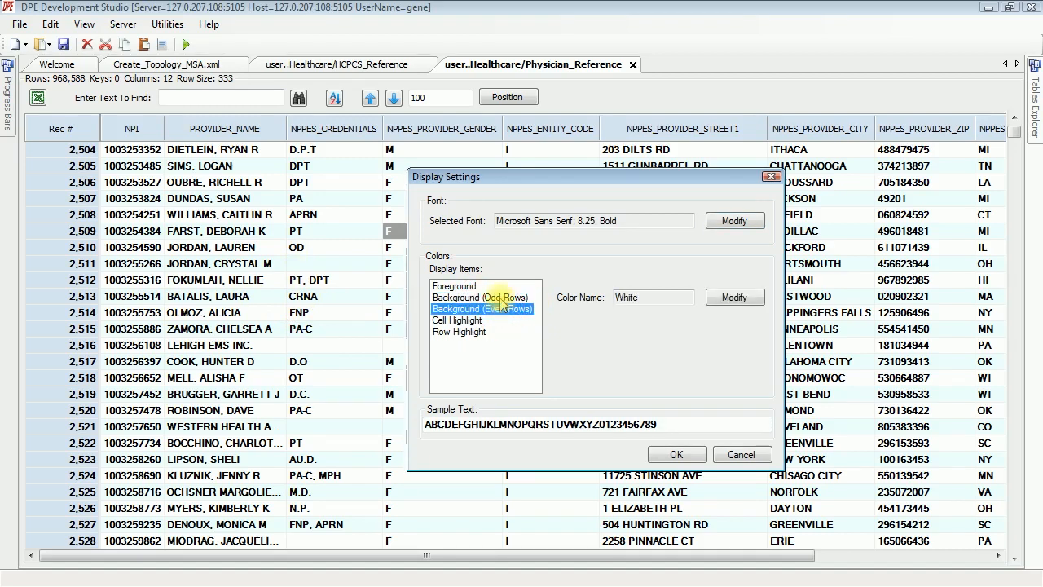
pyautogui.click(501, 298)
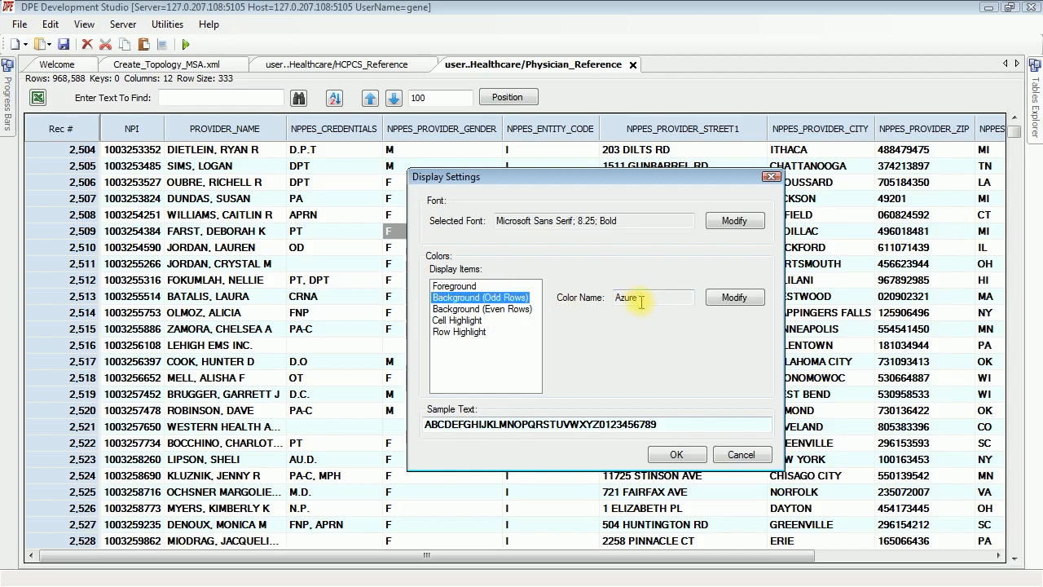
pyautogui.click(503, 310)
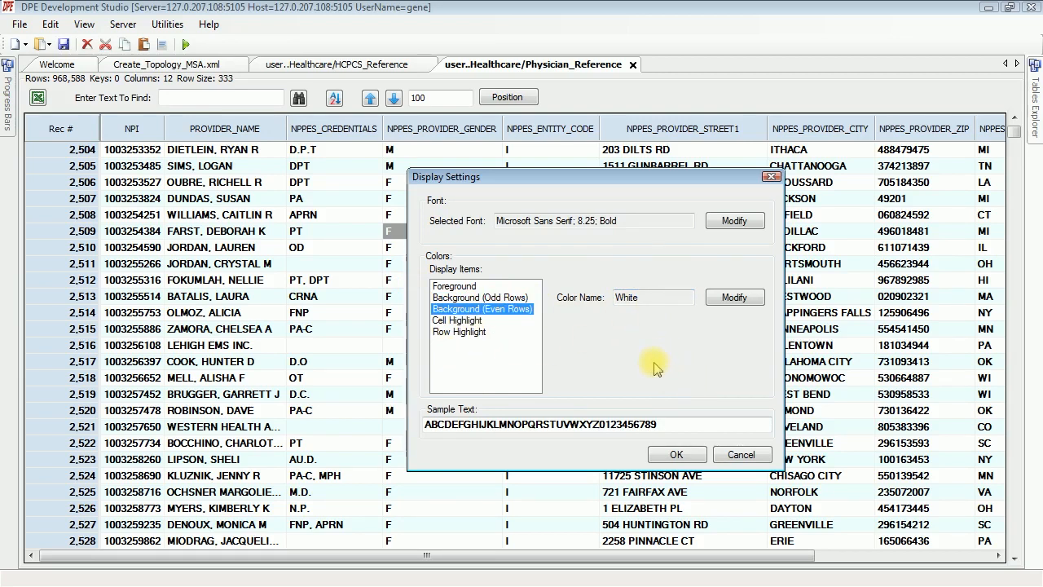
pyautogui.moveTo(638, 186); pyautogui.dragTo(593, 190)
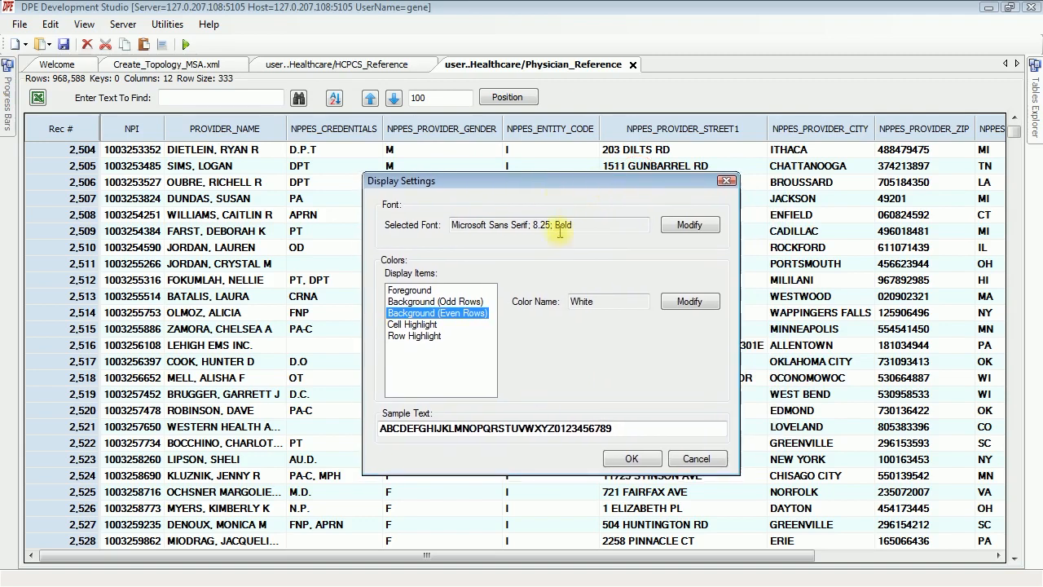
# Change the table's display font to Tw Cen MT in Condensed Bold style.
pyautogui.click(698, 225)
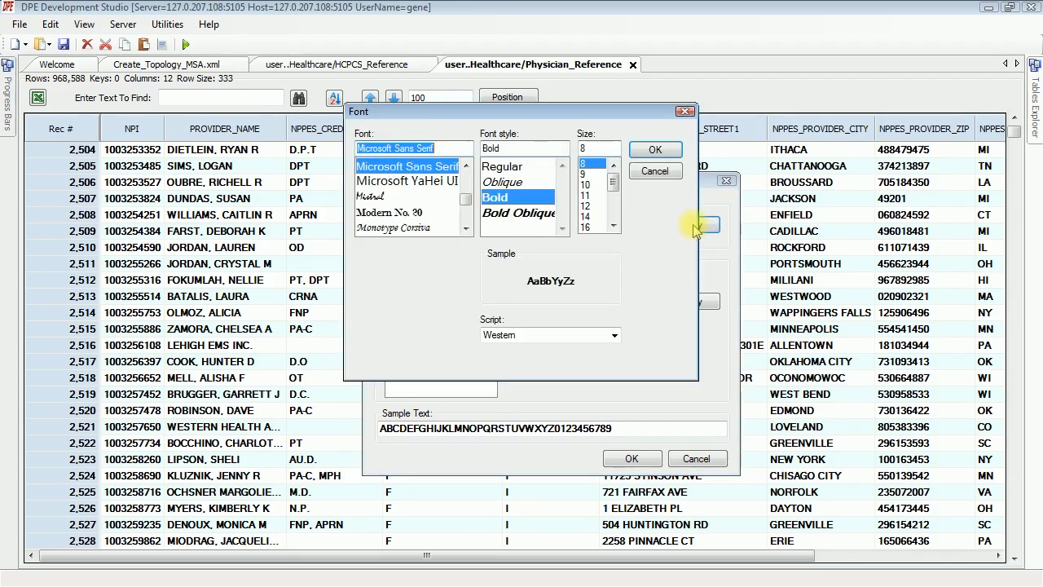
pyautogui.moveTo(468, 199); pyautogui.dragTo(466, 214)
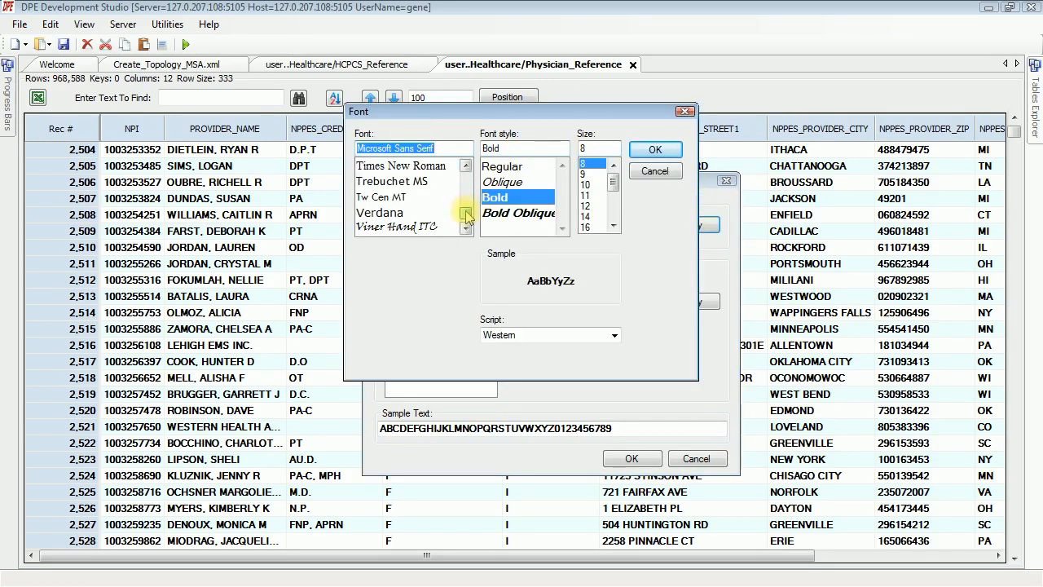
pyautogui.click(393, 198)
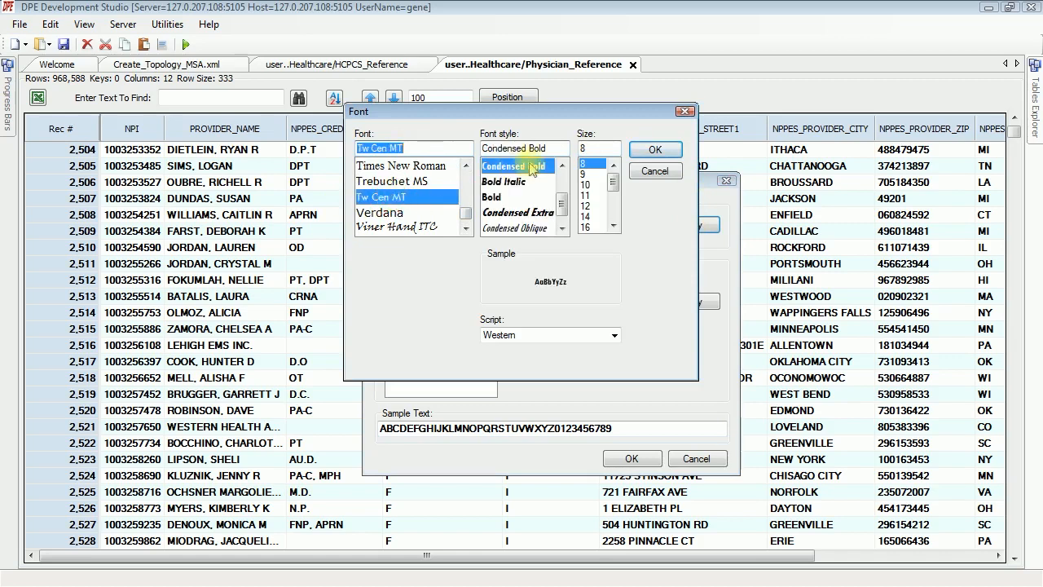
pyautogui.click(654, 150)
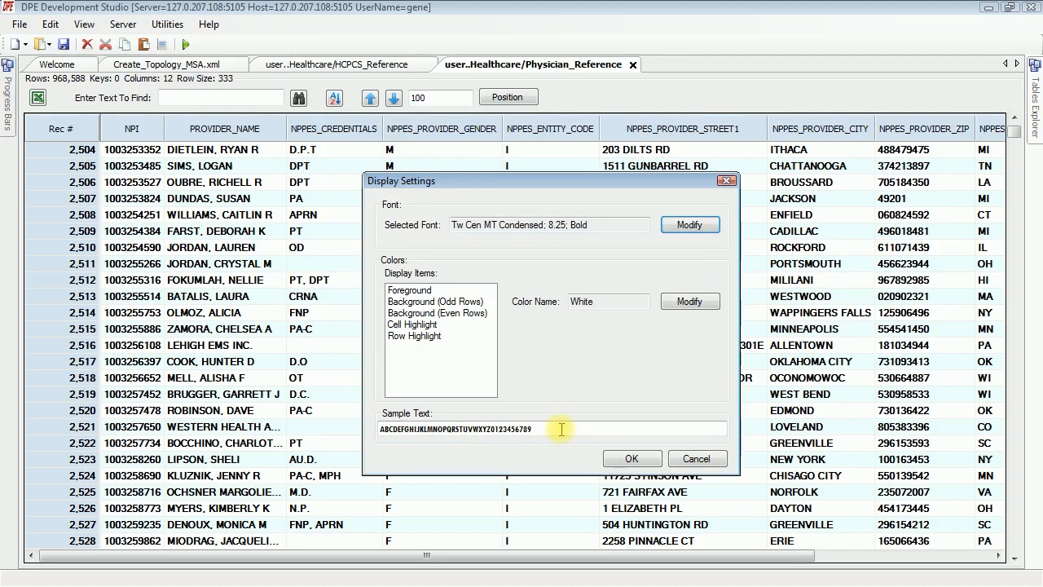
# Set the odd rows' background color to yellow and apply the display settings to the table.
pyautogui.click(436, 302)
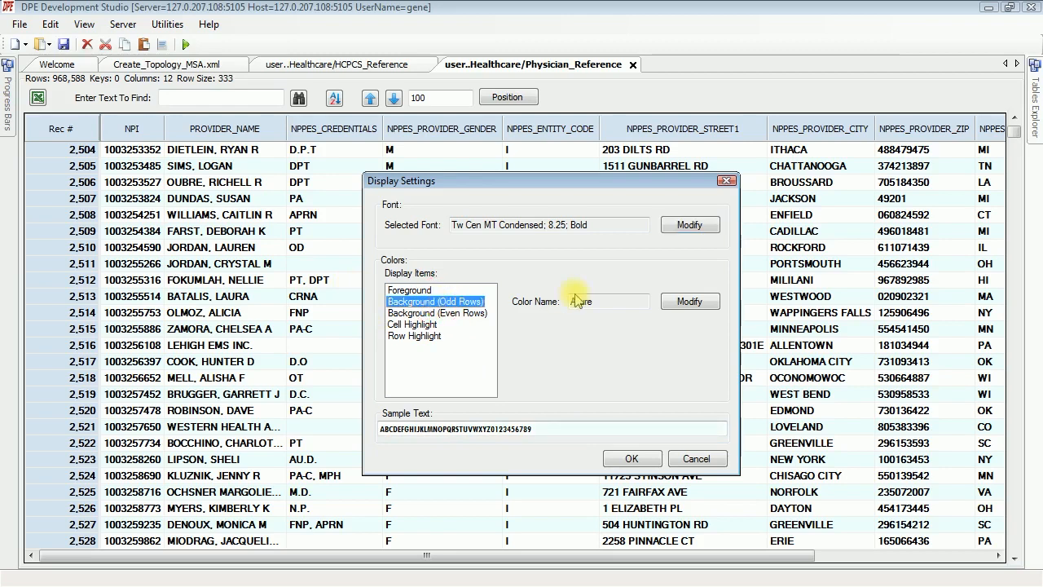
pyautogui.click(684, 303)
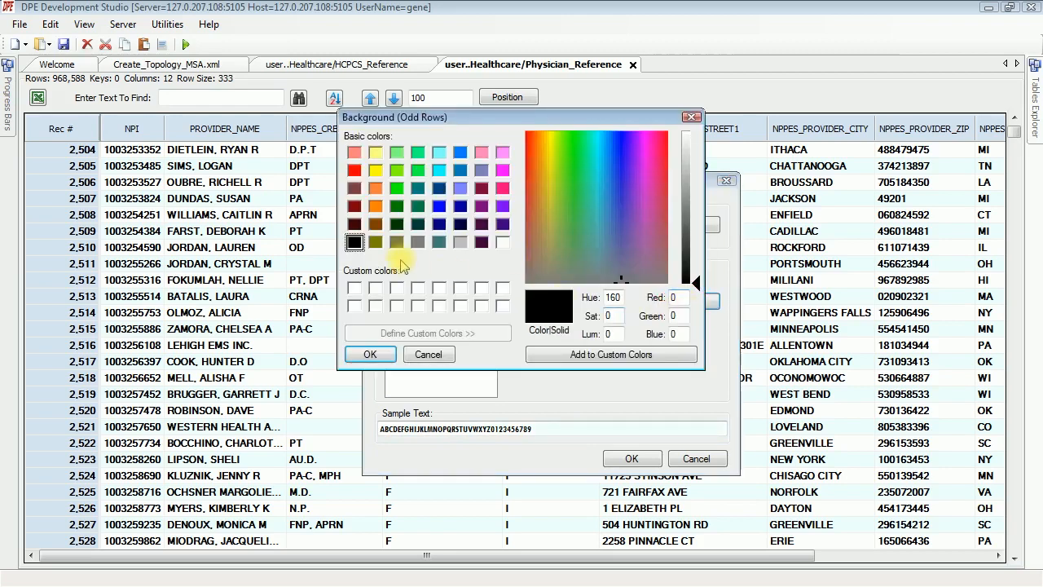
pyautogui.click(375, 170)
pyautogui.click(370, 354)
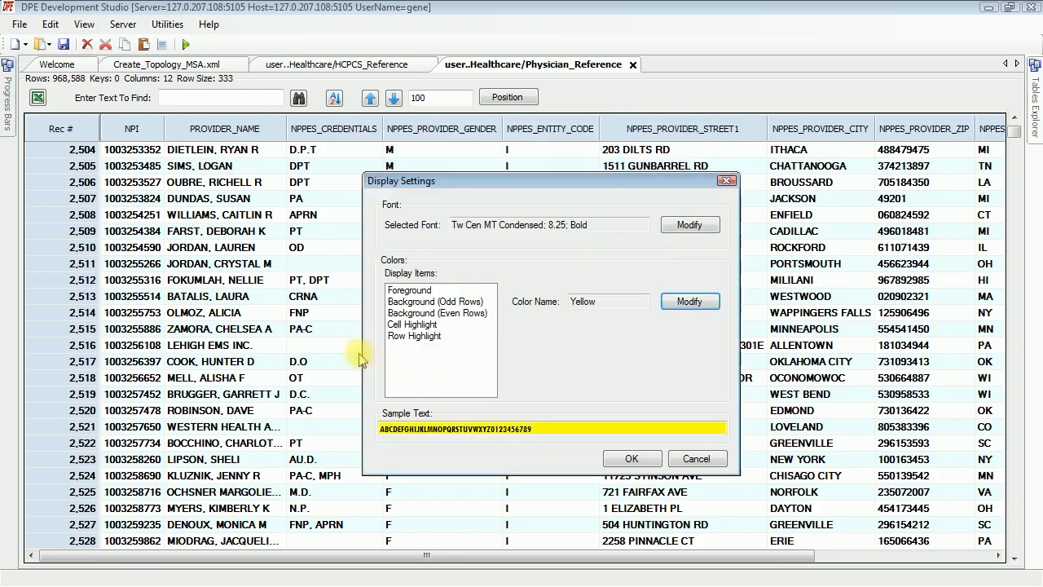
pyautogui.click(632, 459)
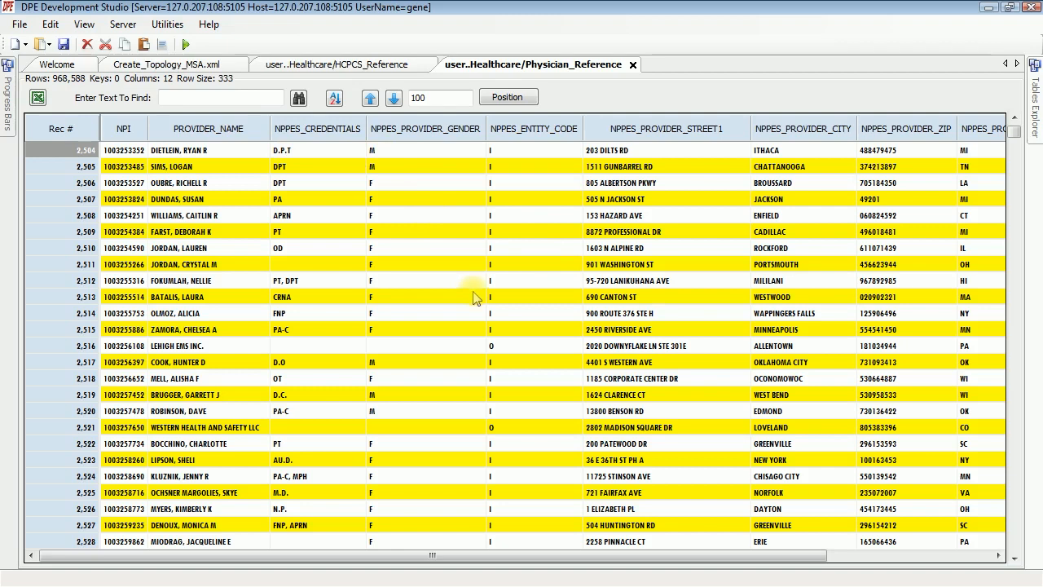
# Close the Physician_Reference table and go back to the Welcome page.
pyautogui.rightClick(568, 272)
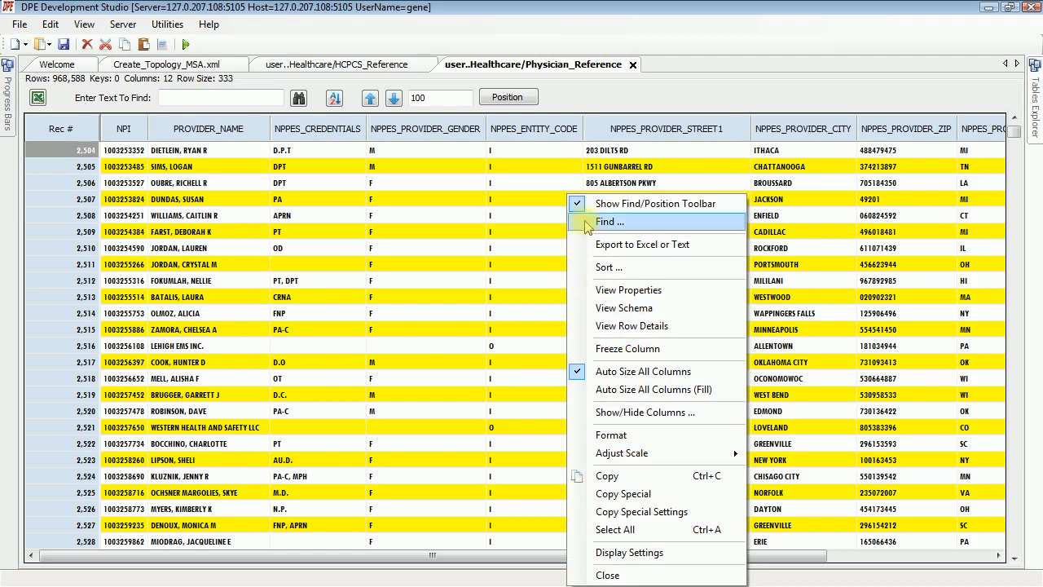
pyautogui.click(624, 574)
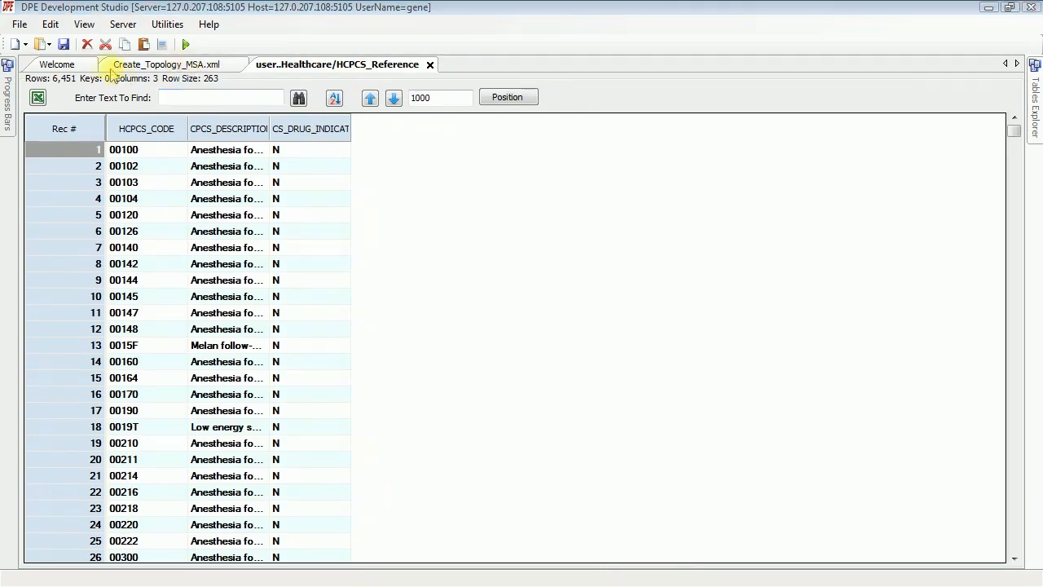
pyautogui.click(73, 64)
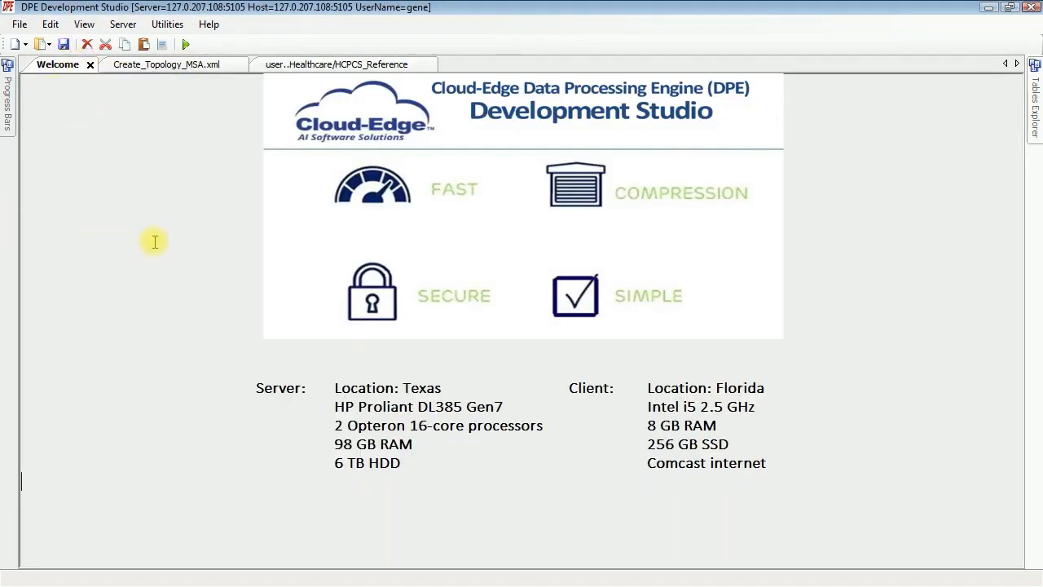